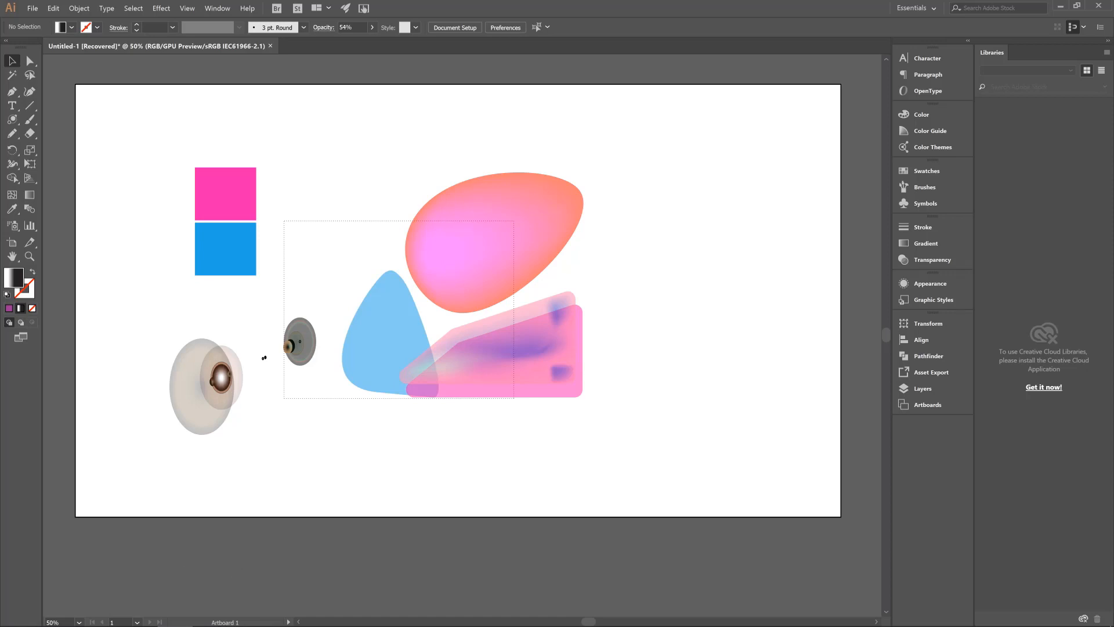
Search the computer's installed programs for "ill" to find Adobe Illustrator CC 2017, and dismiss the search
click(16, 616)
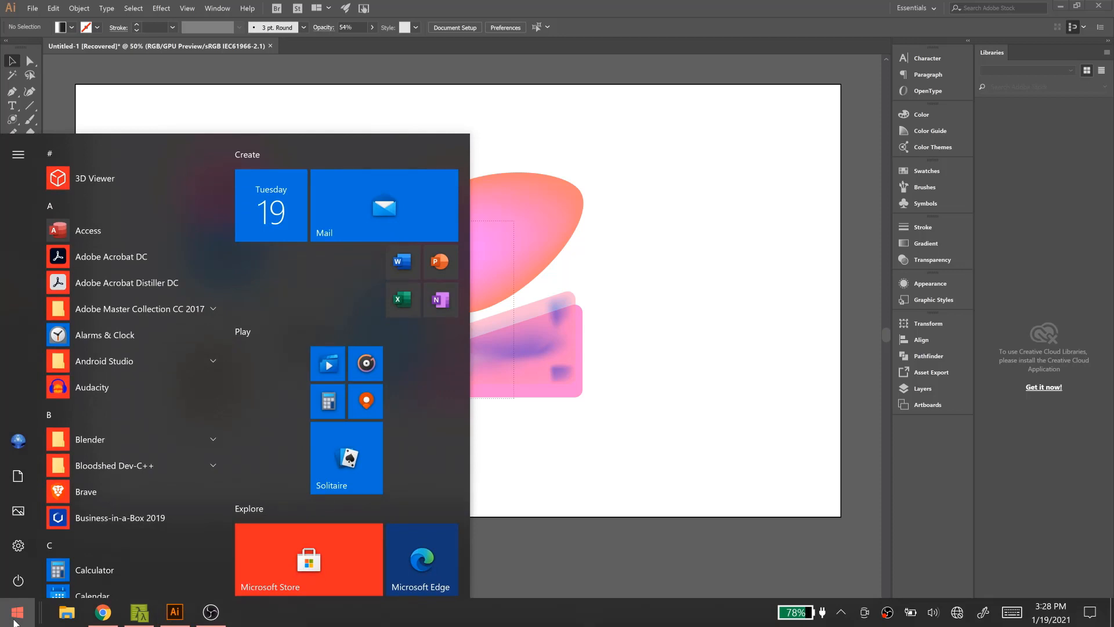
text(a)
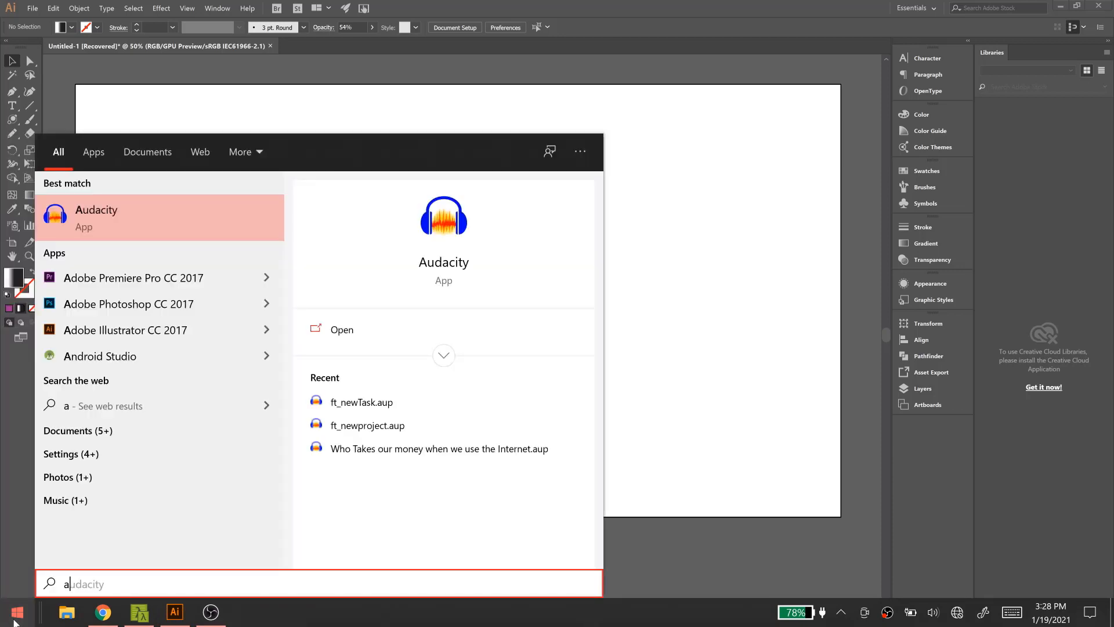
key(BackSpace)
text(ill)
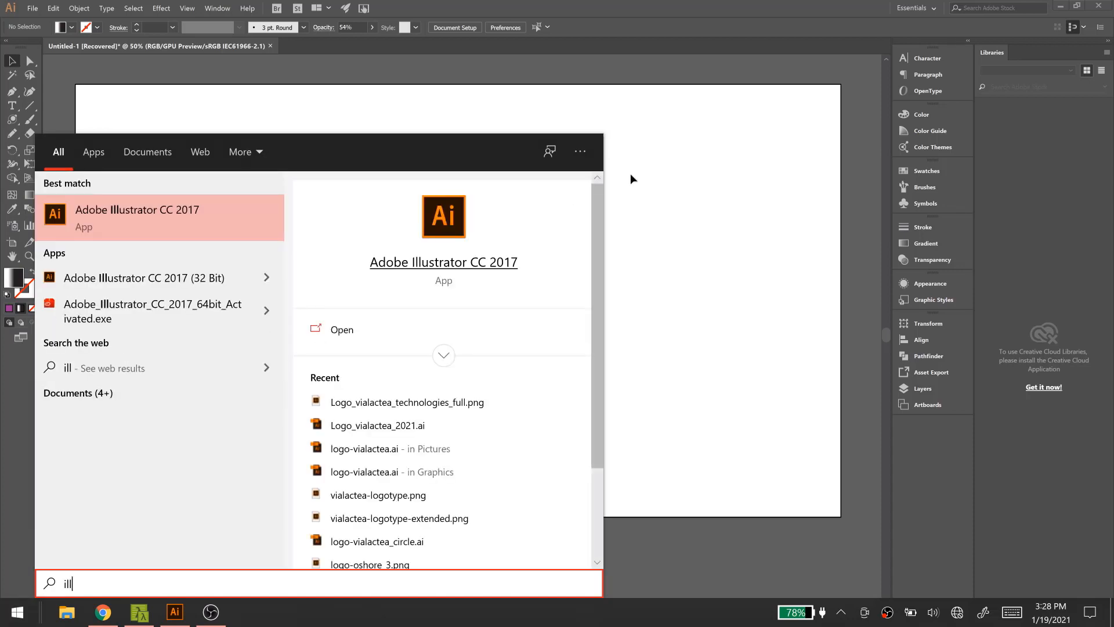
click(679, 172)
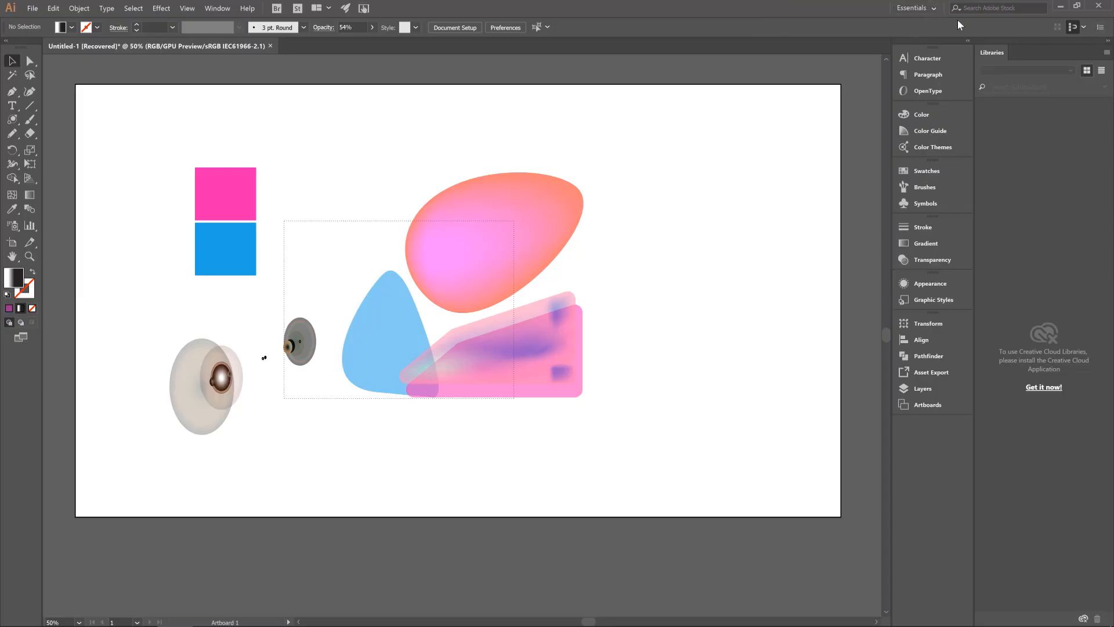
Reset the Essentials workspace to its default layout, and briefly expand and collapse the docked panels
click(934, 8)
click(934, 8)
click(922, 8)
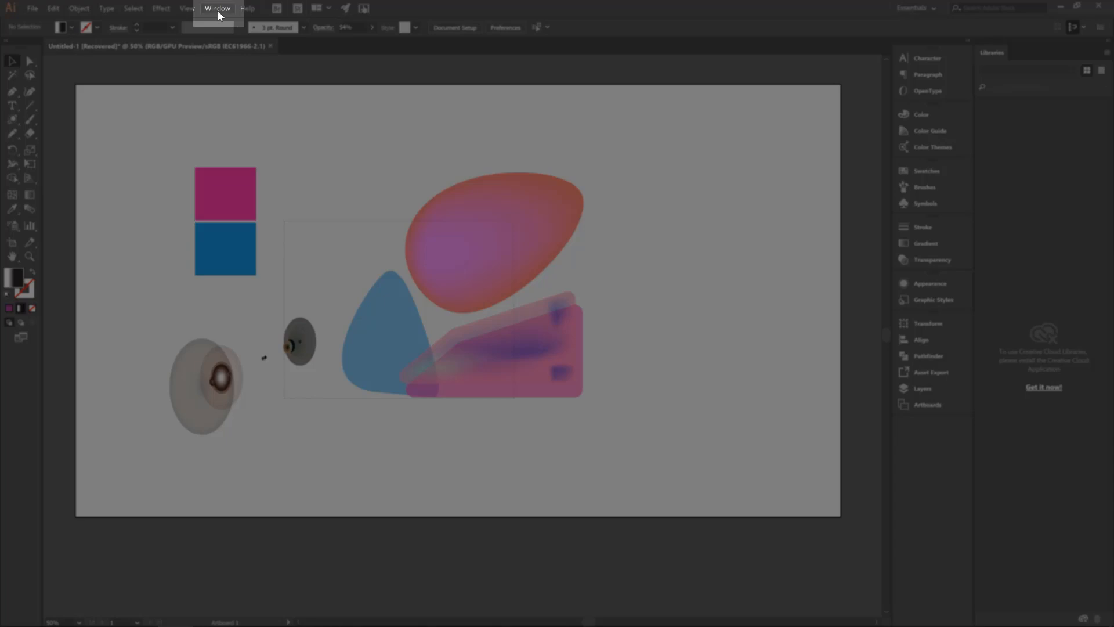
click(218, 10)
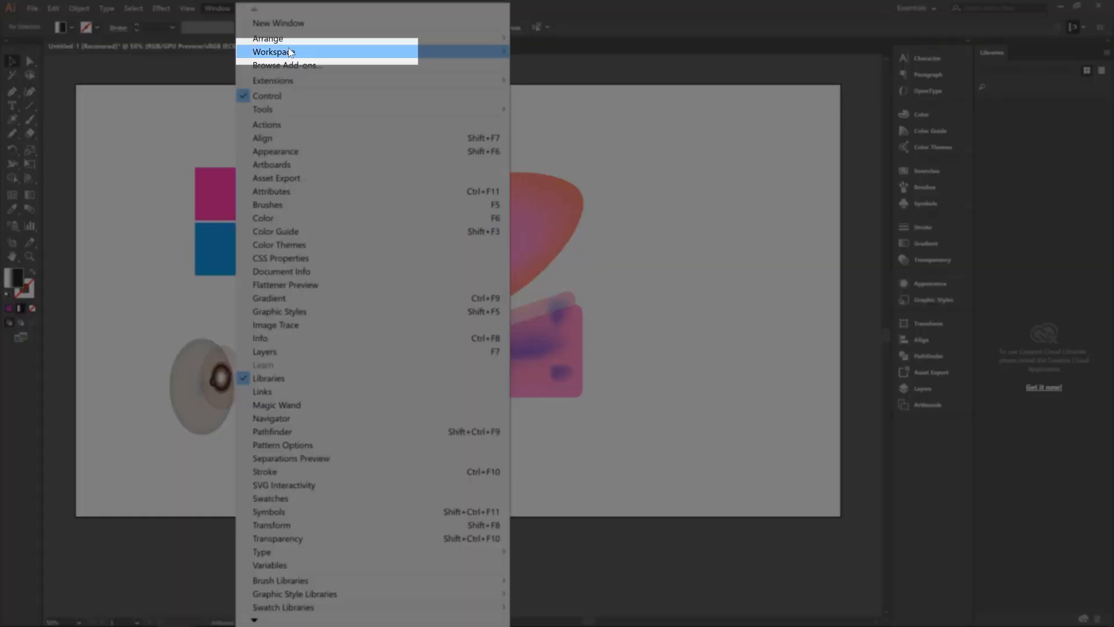
mouse_move(289, 51)
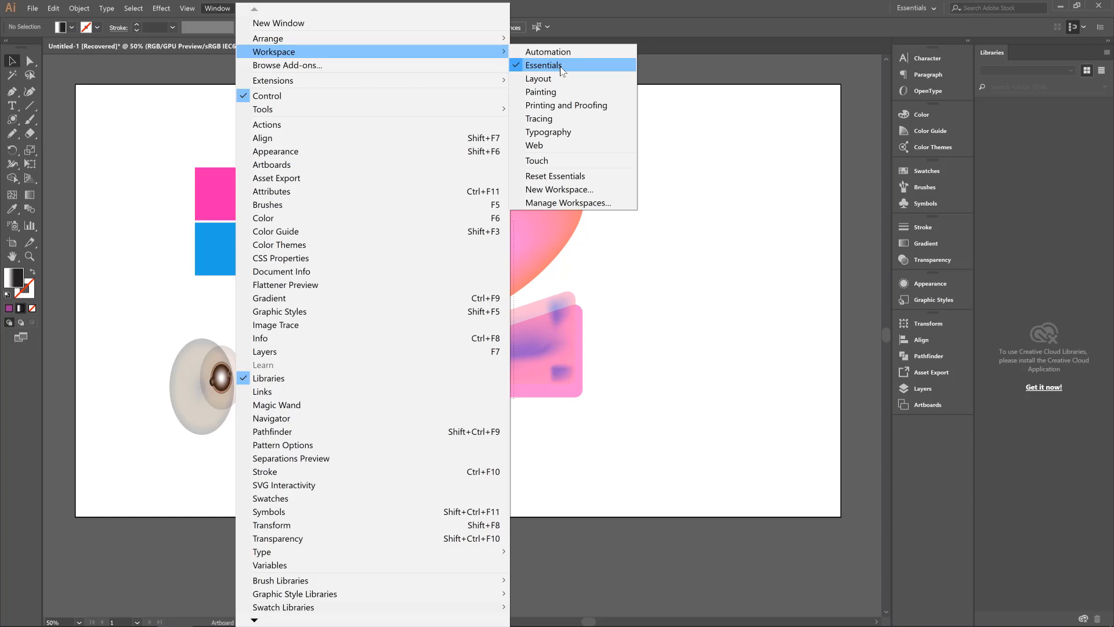
click(911, 9)
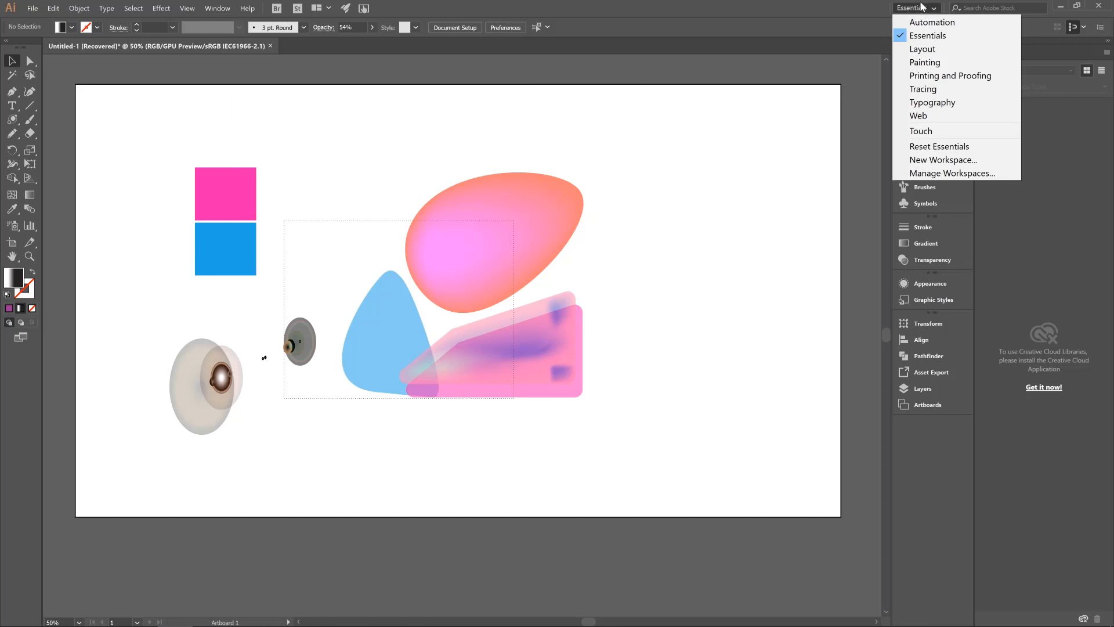
click(965, 149)
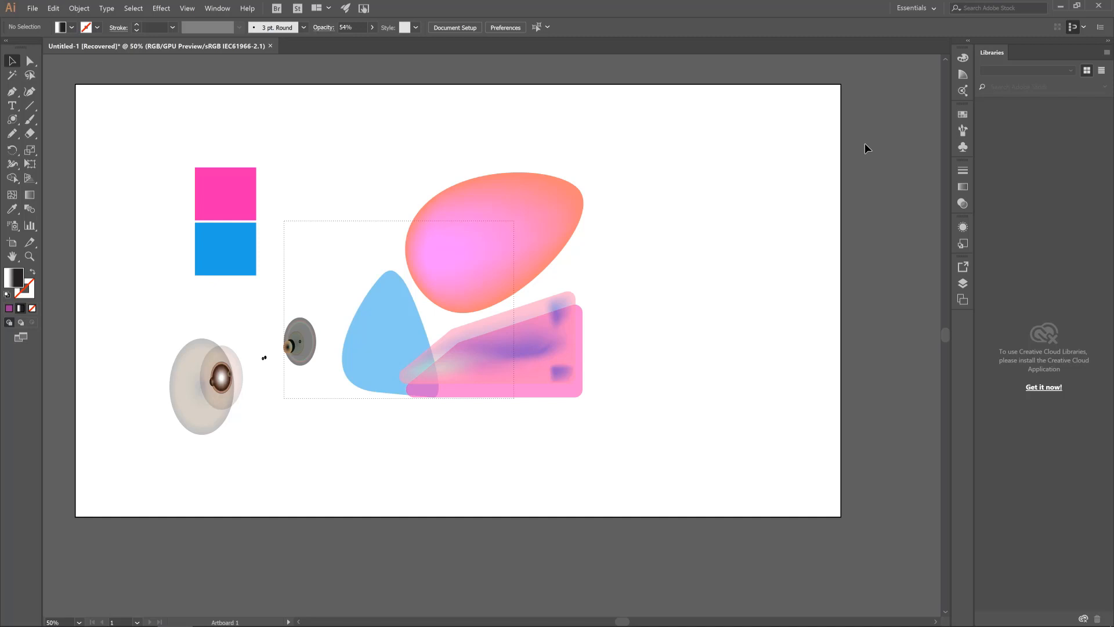
click(967, 42)
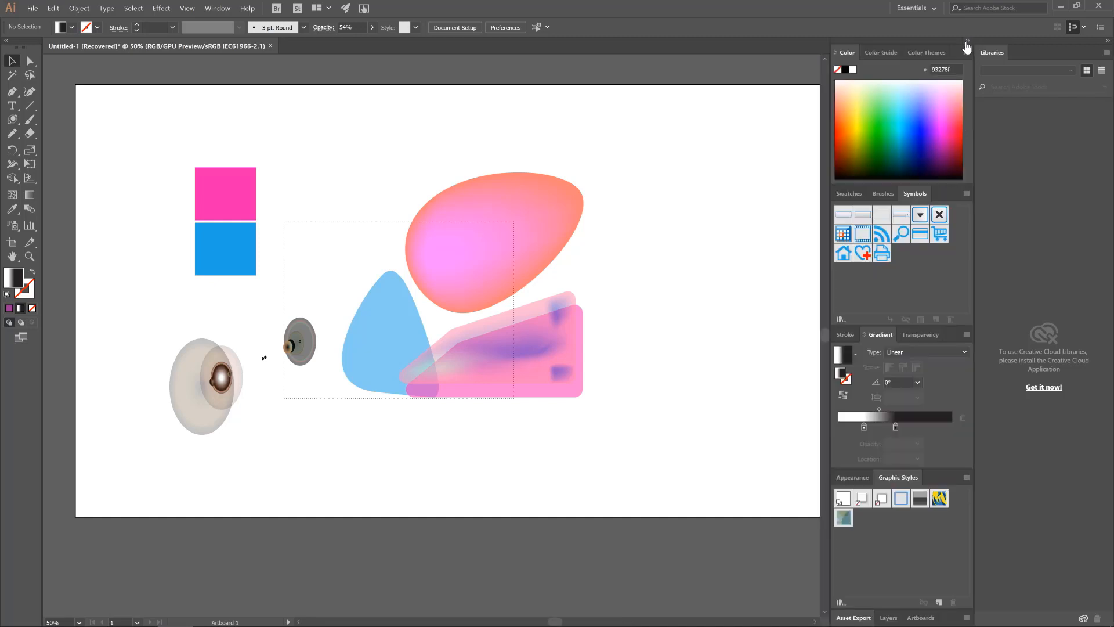
click(967, 43)
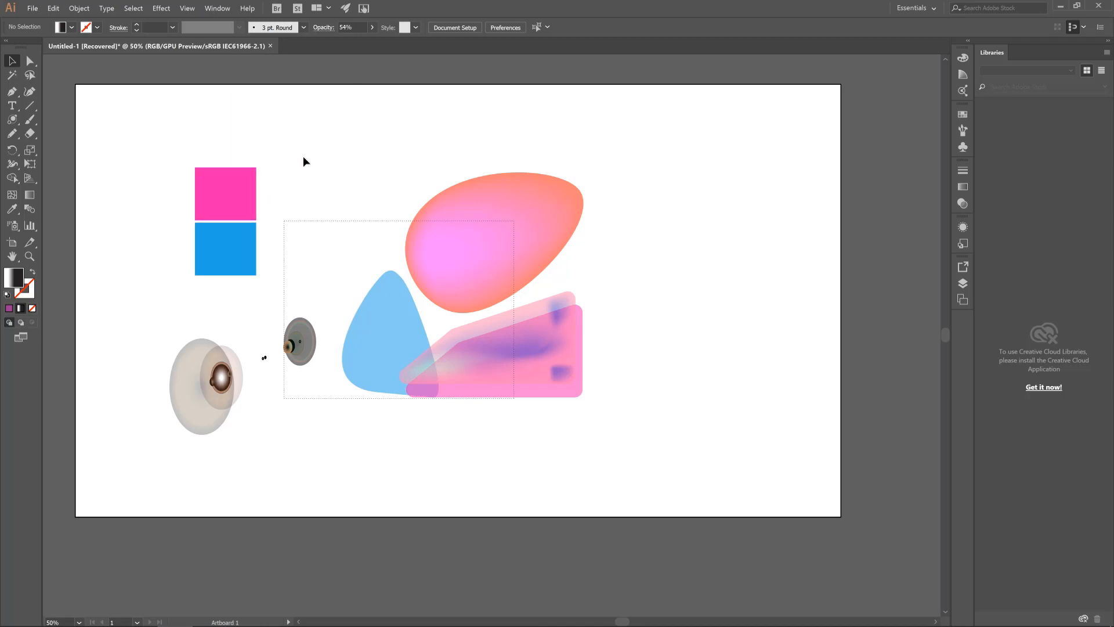
Close the recovered Untitled-1 document without saving its changes
click(271, 46)
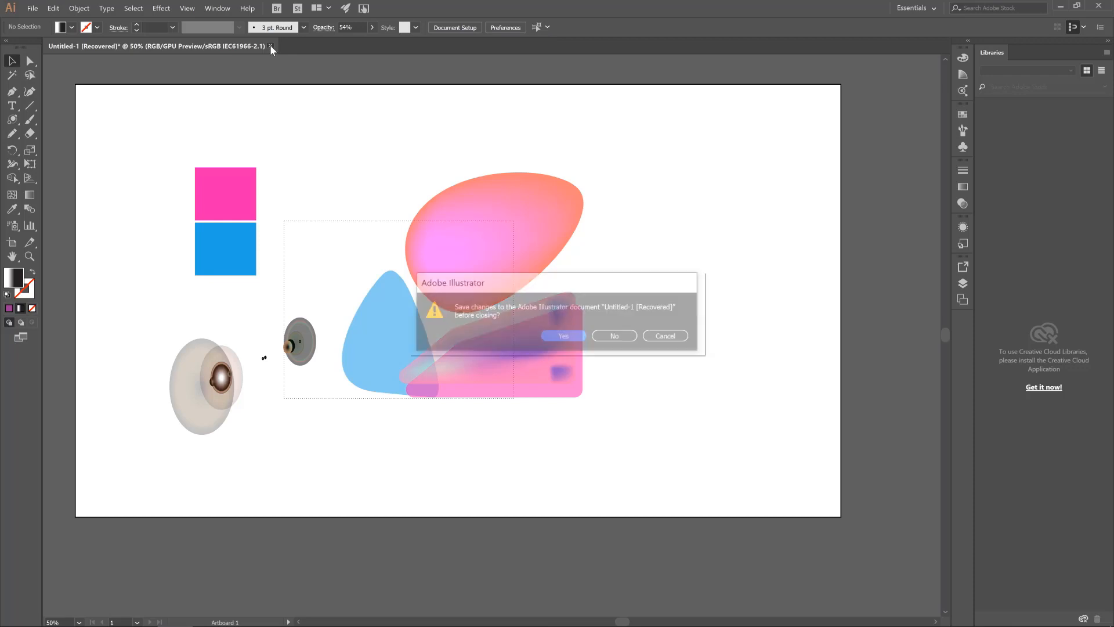
click(622, 343)
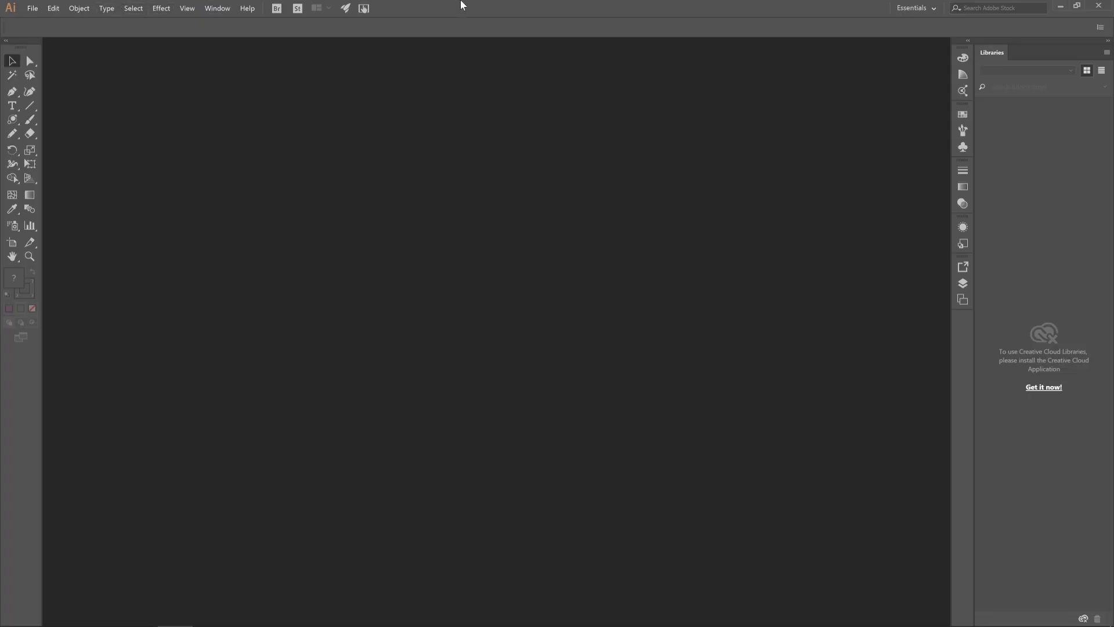
click(934, 8)
click(32, 9)
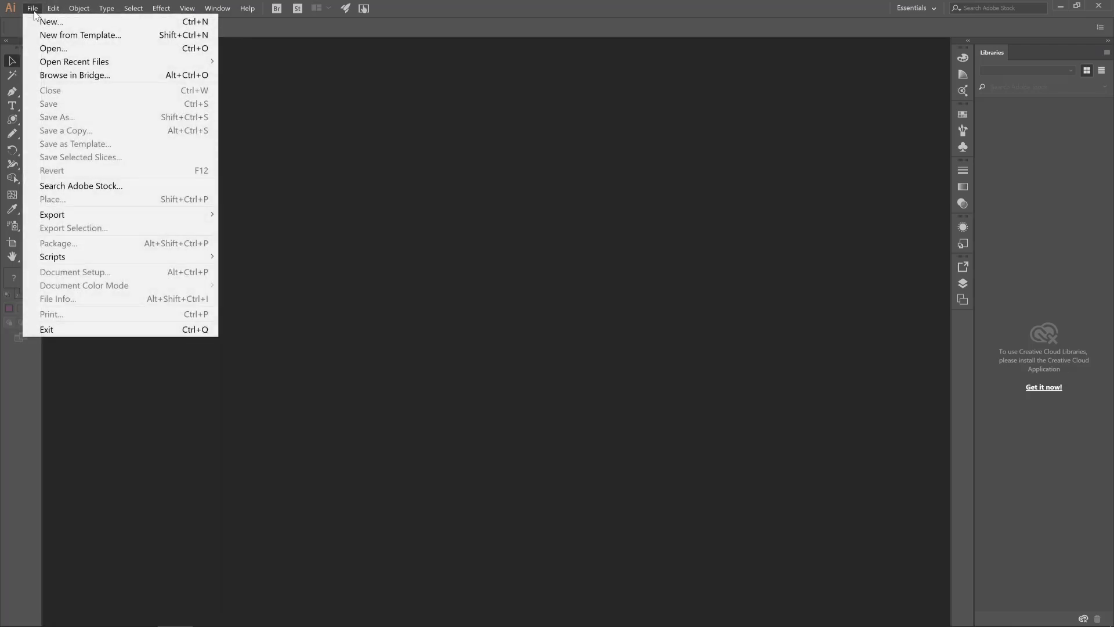
click(415, 5)
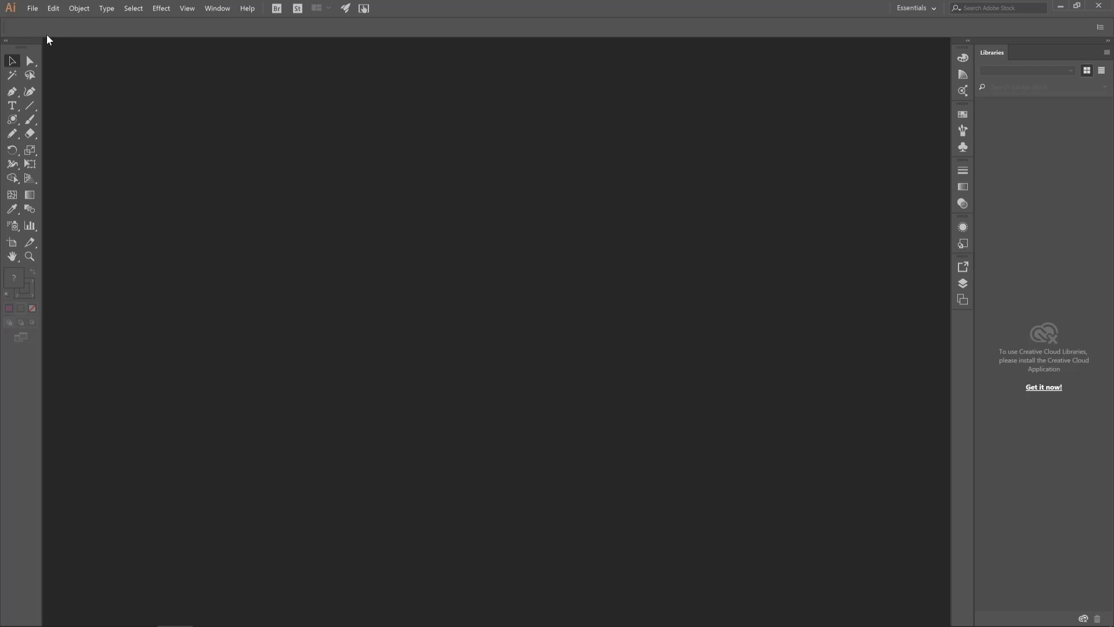
Begin a new document and browse the Saved, Mobile, Web, Print and Film & Video presets, ending on Print
click(33, 10)
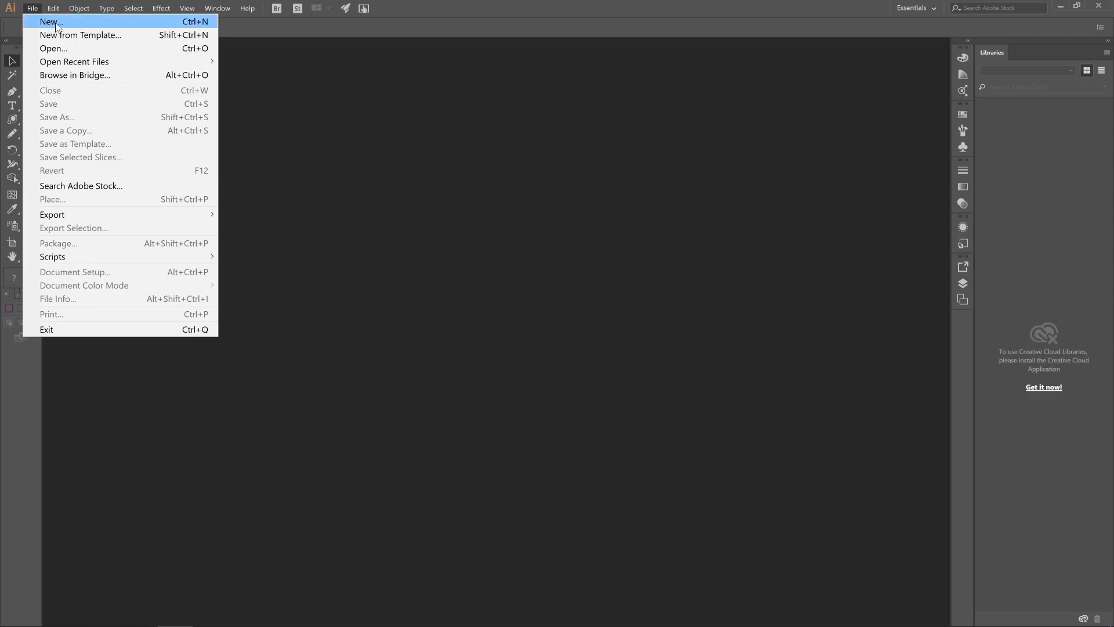
click(57, 23)
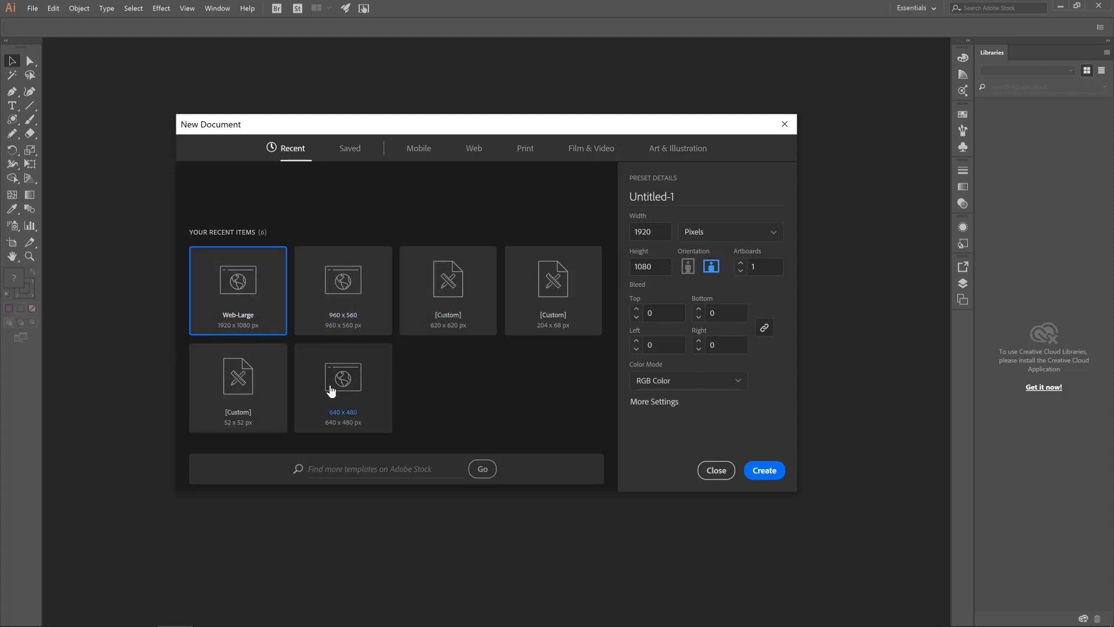
click(351, 150)
click(436, 158)
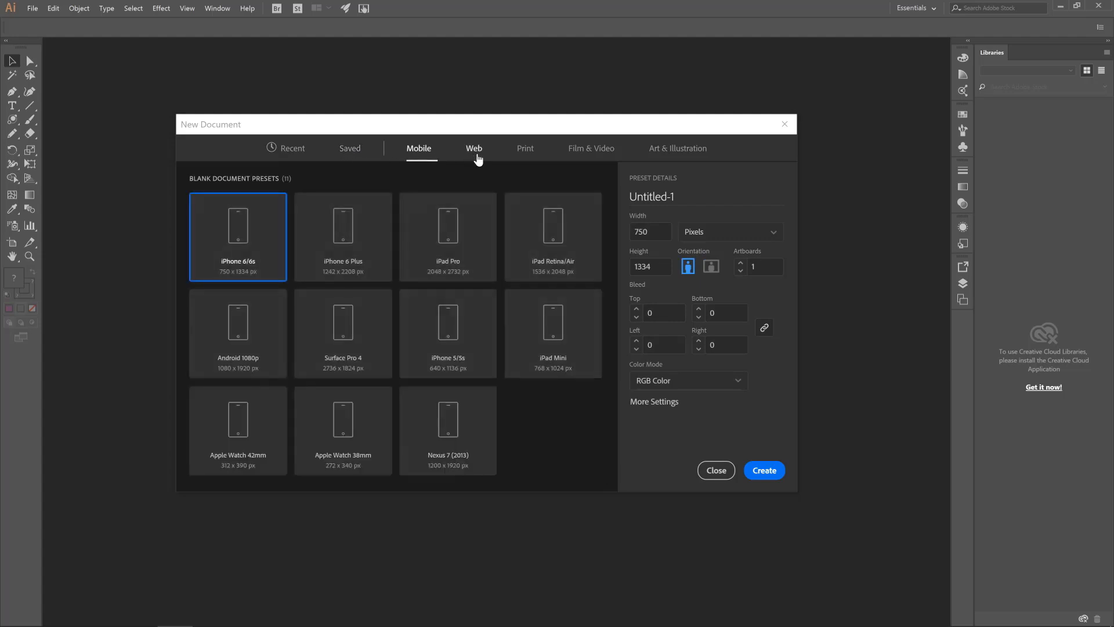
click(476, 154)
click(526, 149)
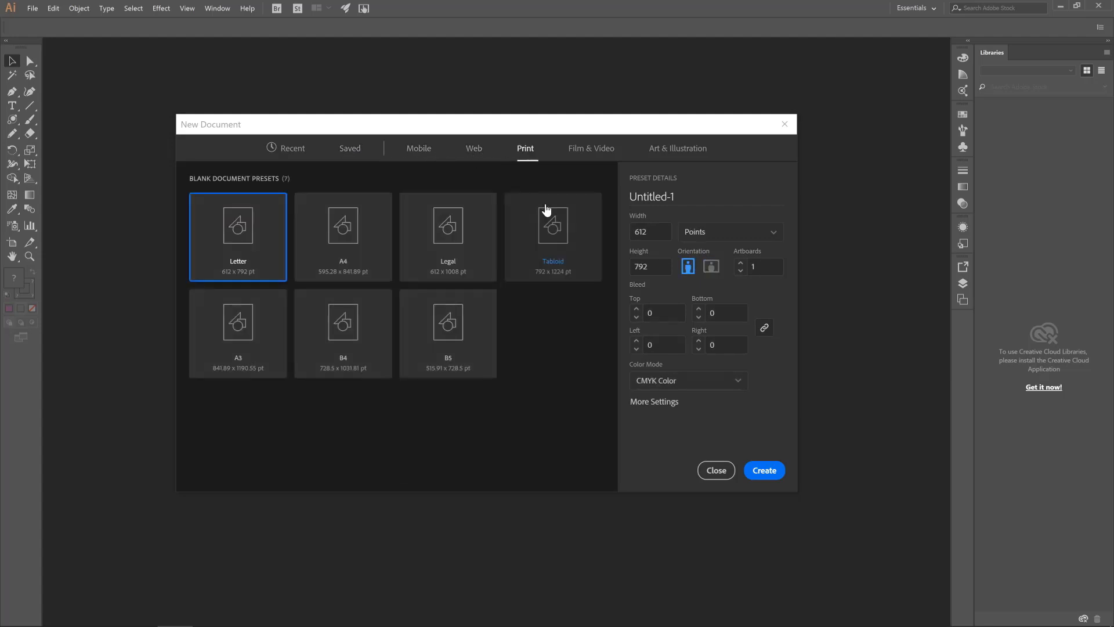
click(591, 151)
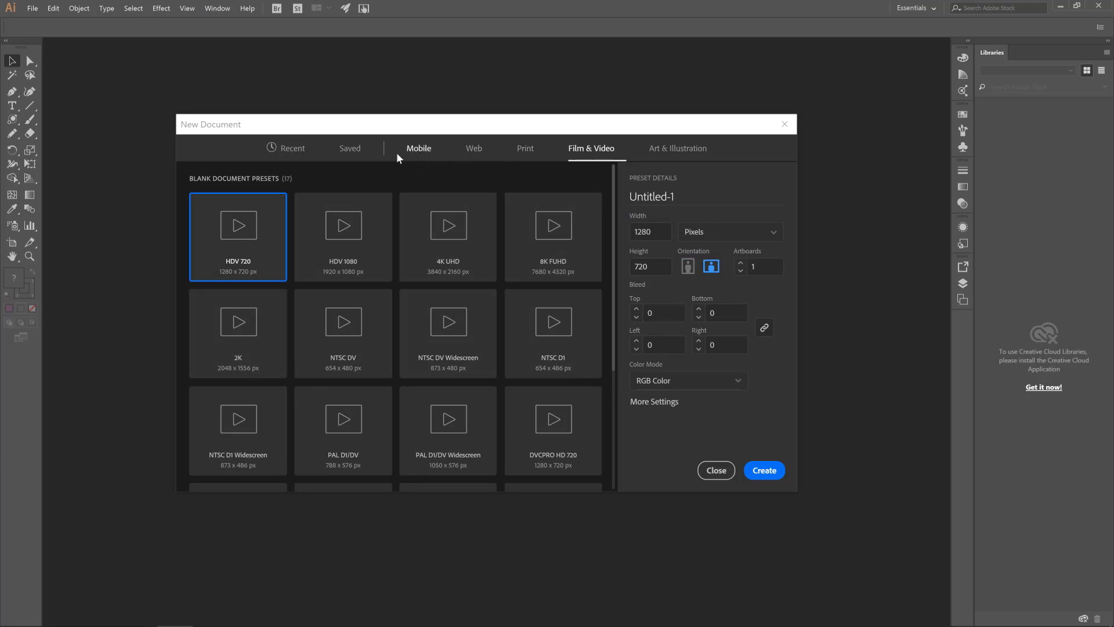
click(288, 156)
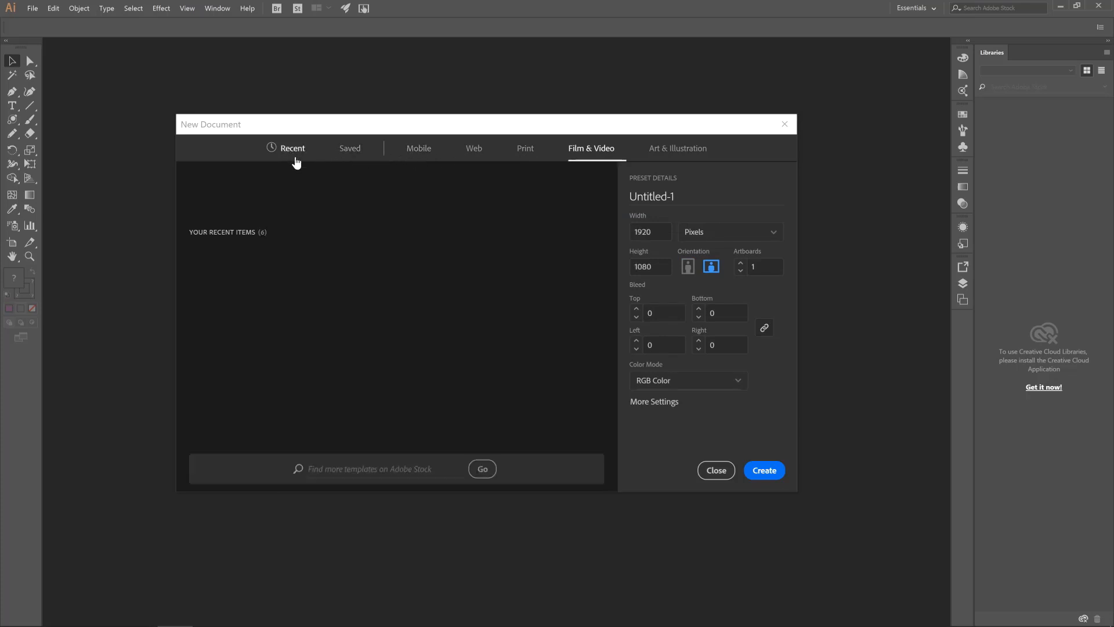
click(422, 156)
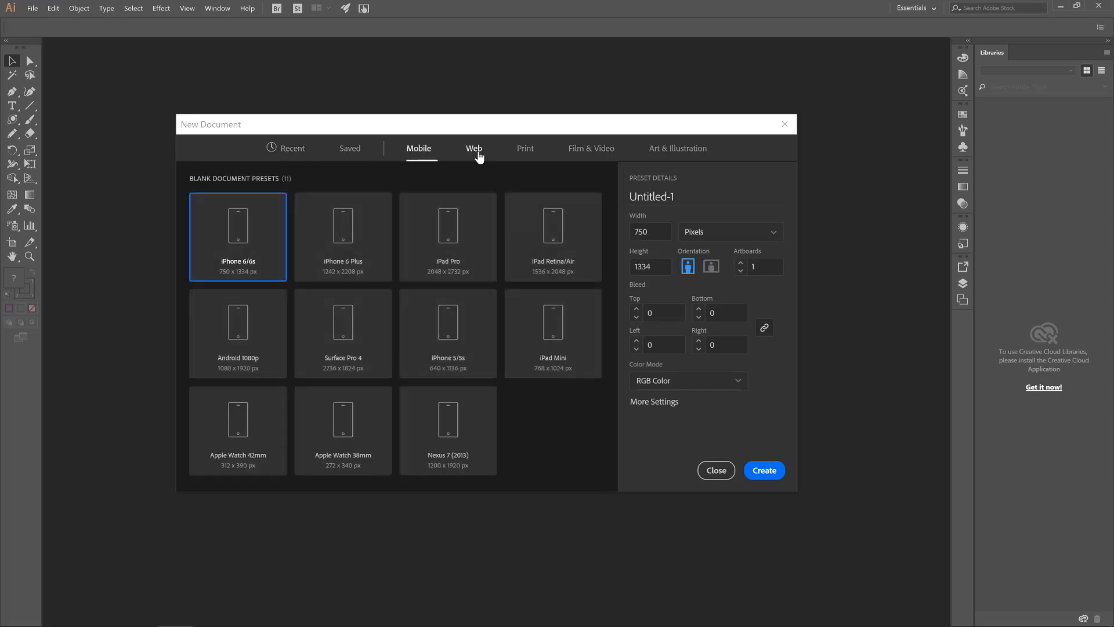
click(475, 152)
click(526, 152)
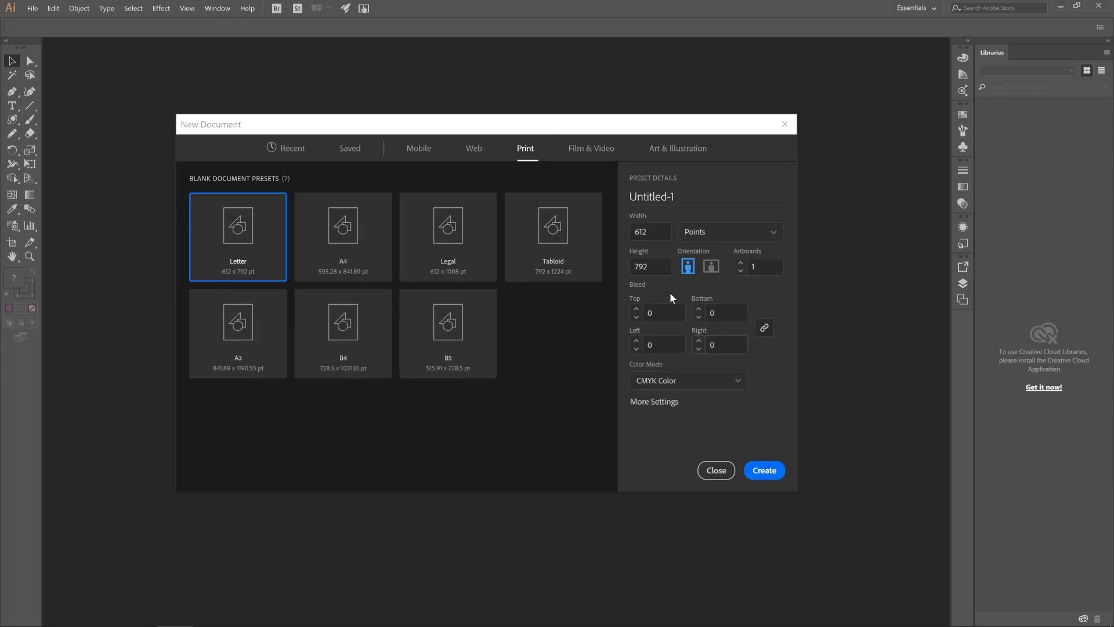
Compare the A4, Legal, Tabloid, A3, B4 and B5 print presets and return to Letter
click(342, 256)
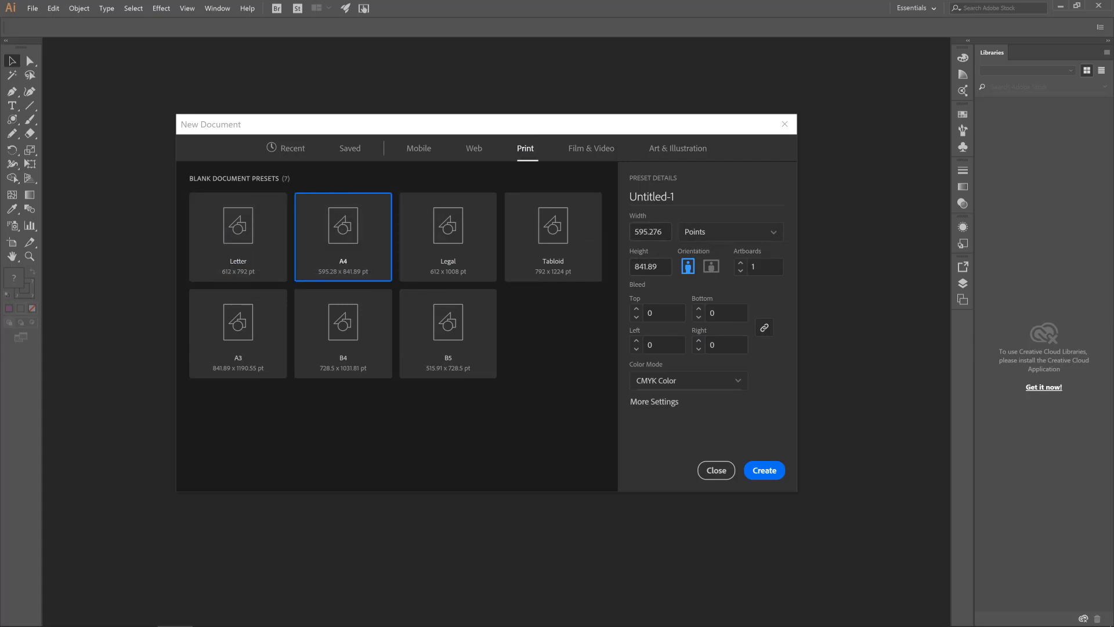
click(456, 255)
click(549, 267)
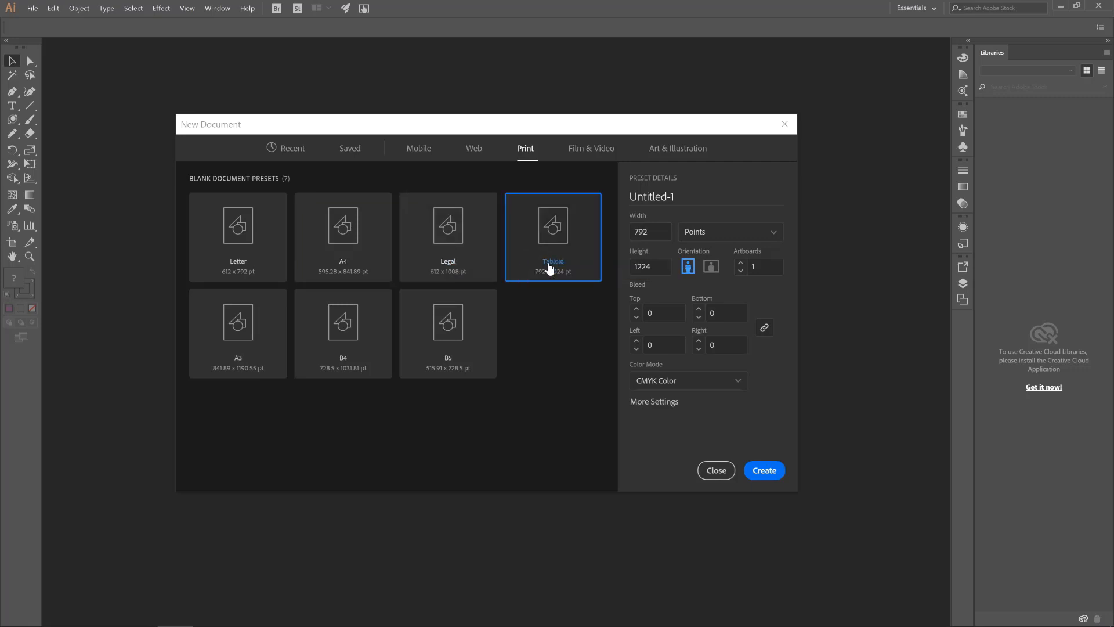
click(281, 316)
click(345, 321)
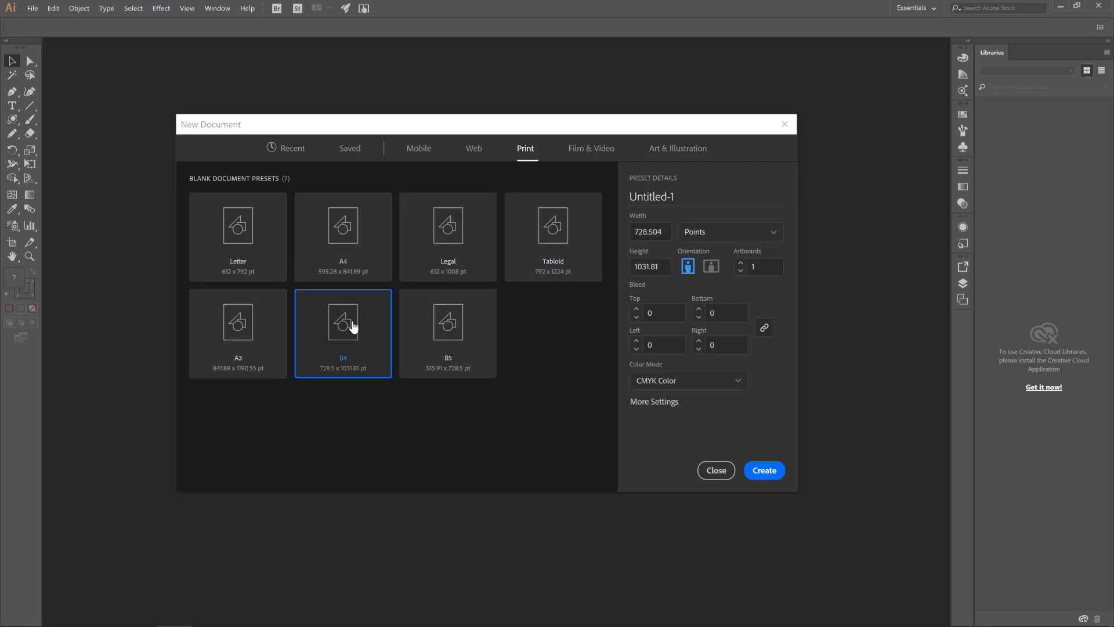
click(450, 332)
click(247, 245)
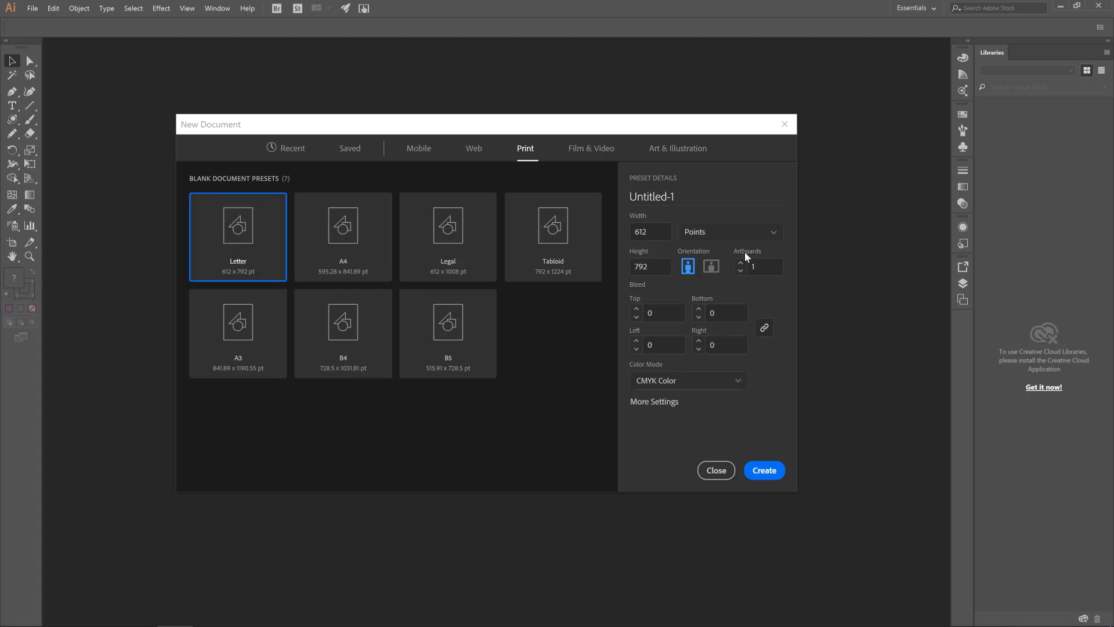
Create the document from the Letter preset with a width of 61 pt and CMYK Color mode
click(643, 231)
click(648, 232)
click(246, 250)
click(694, 388)
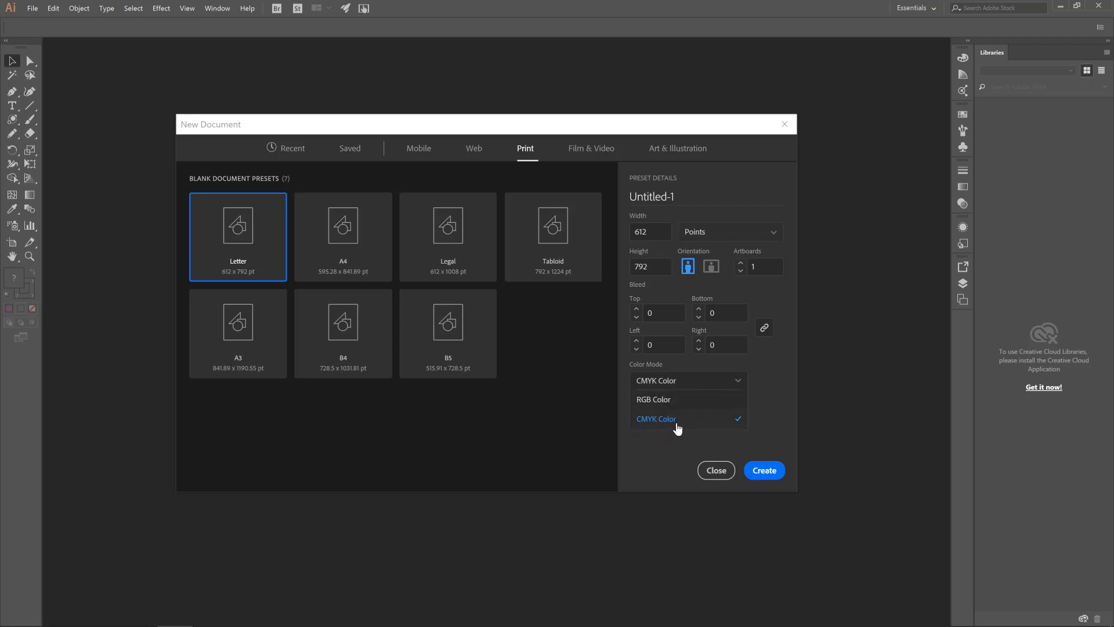
click(650, 406)
click(681, 383)
click(668, 422)
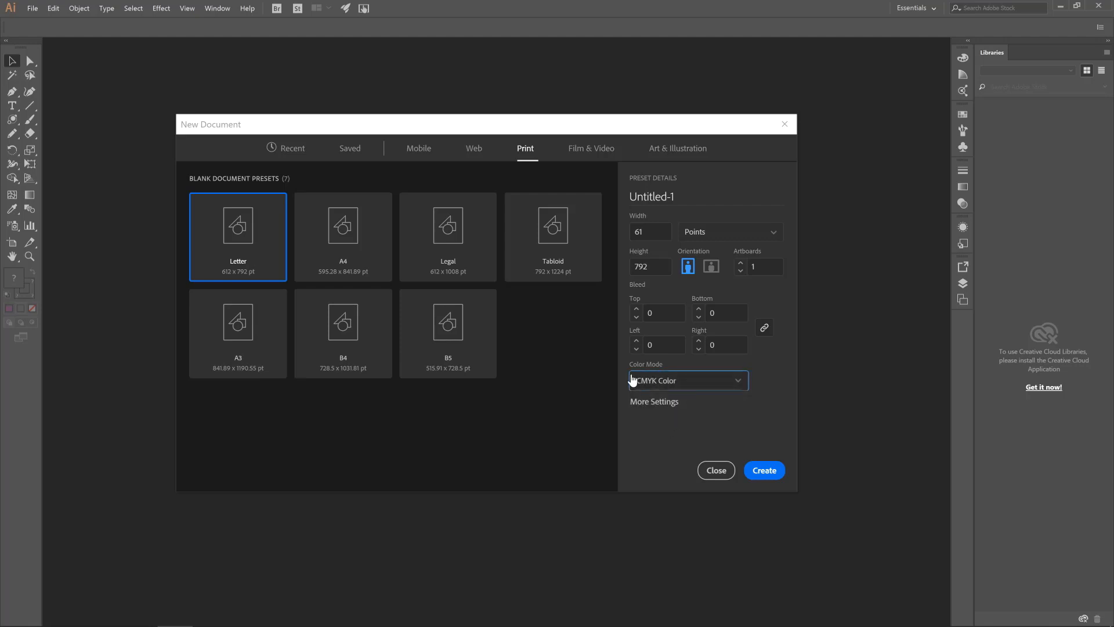
click(765, 471)
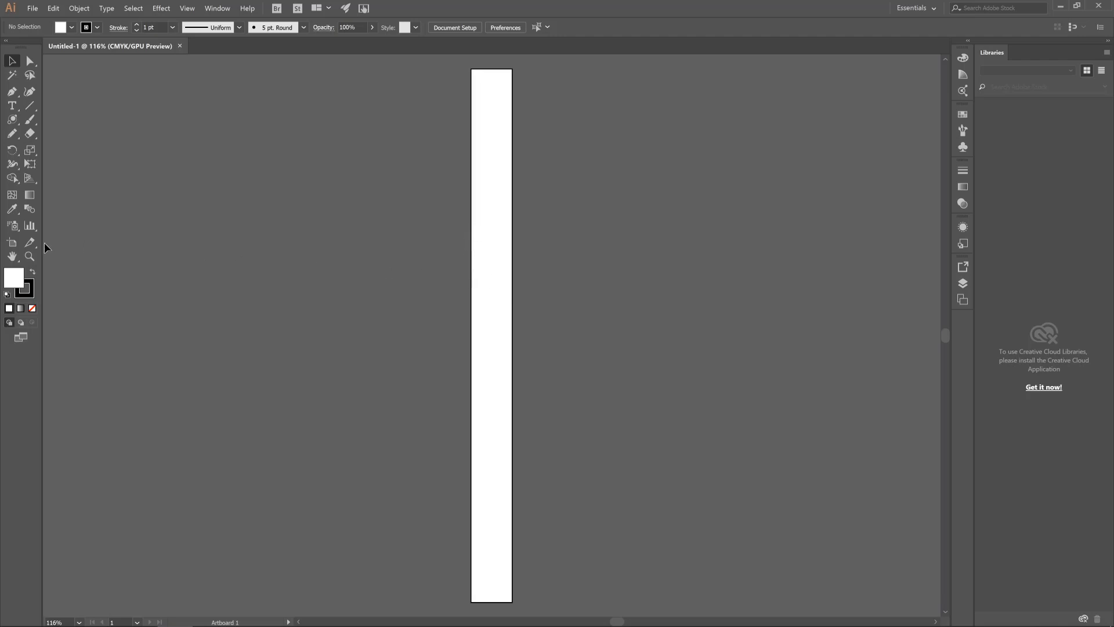
Resize Artboard 1 with the Artboard tool to about 637 × 714 pt, deleting any stray artboard drawn beside it
click(16, 248)
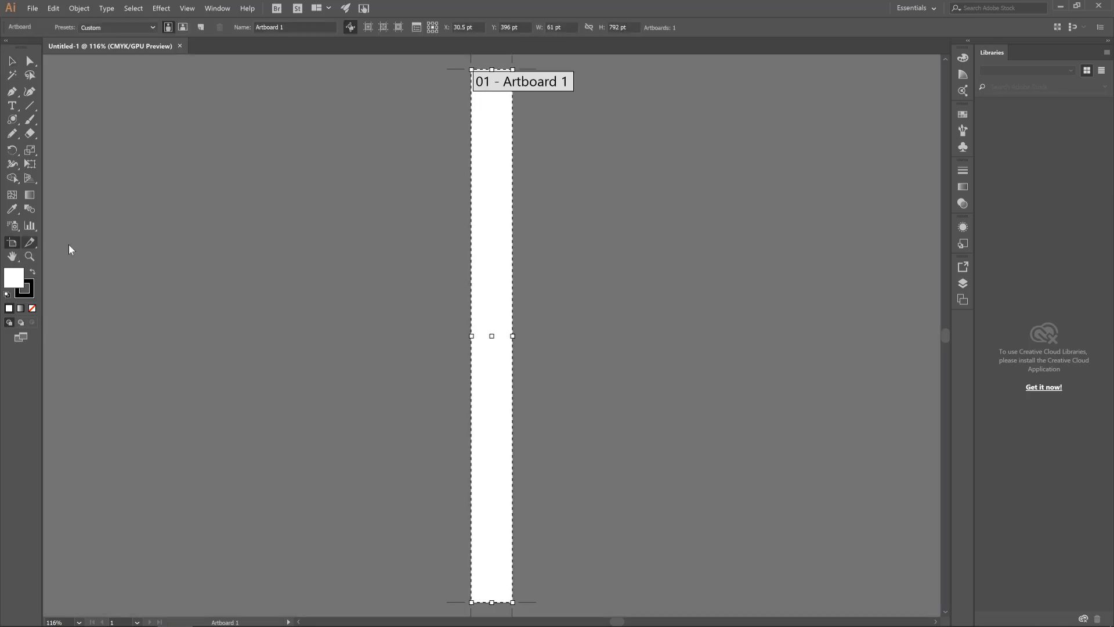
drag(471, 335, 259, 335)
drag(388, 70, 405, 226)
drag(513, 414, 688, 367)
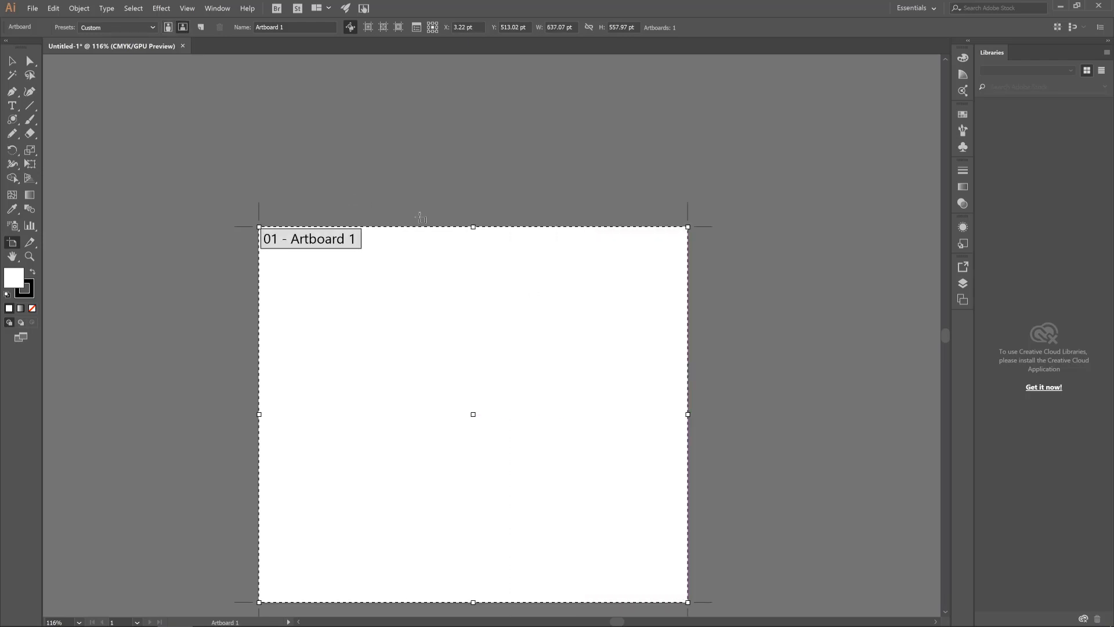
drag(472, 226, 454, 122)
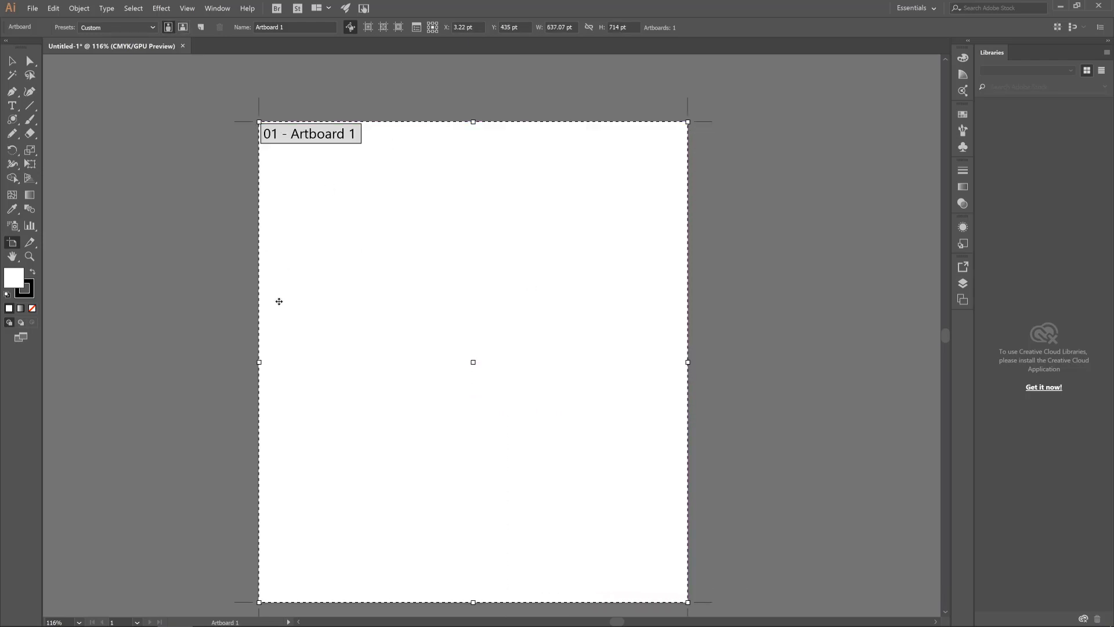
drag(259, 362, 170, 304)
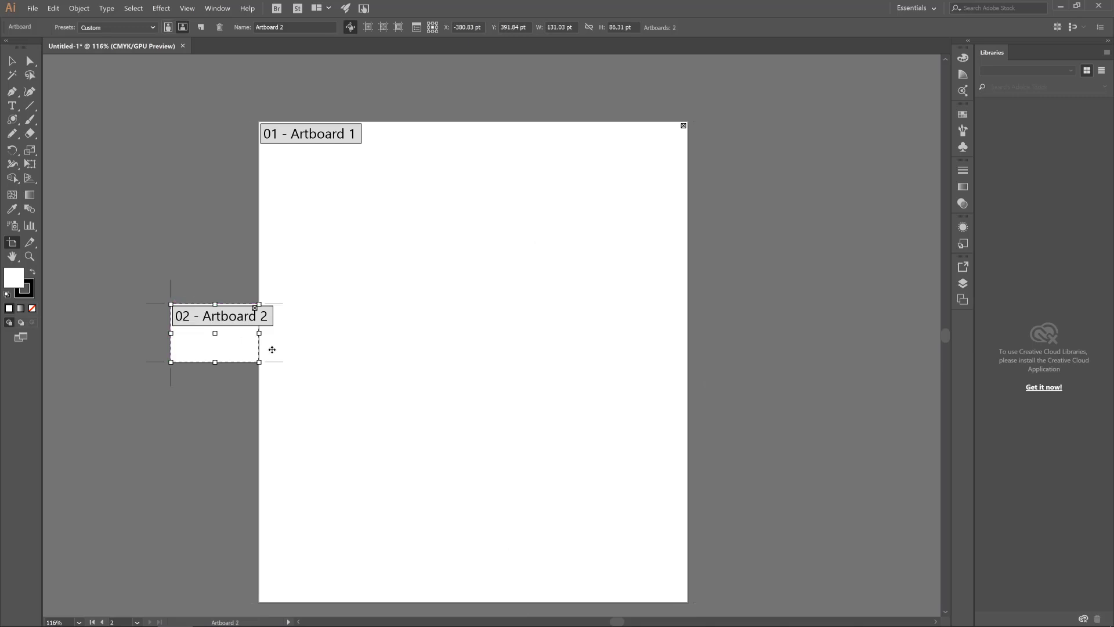
key(Delete)
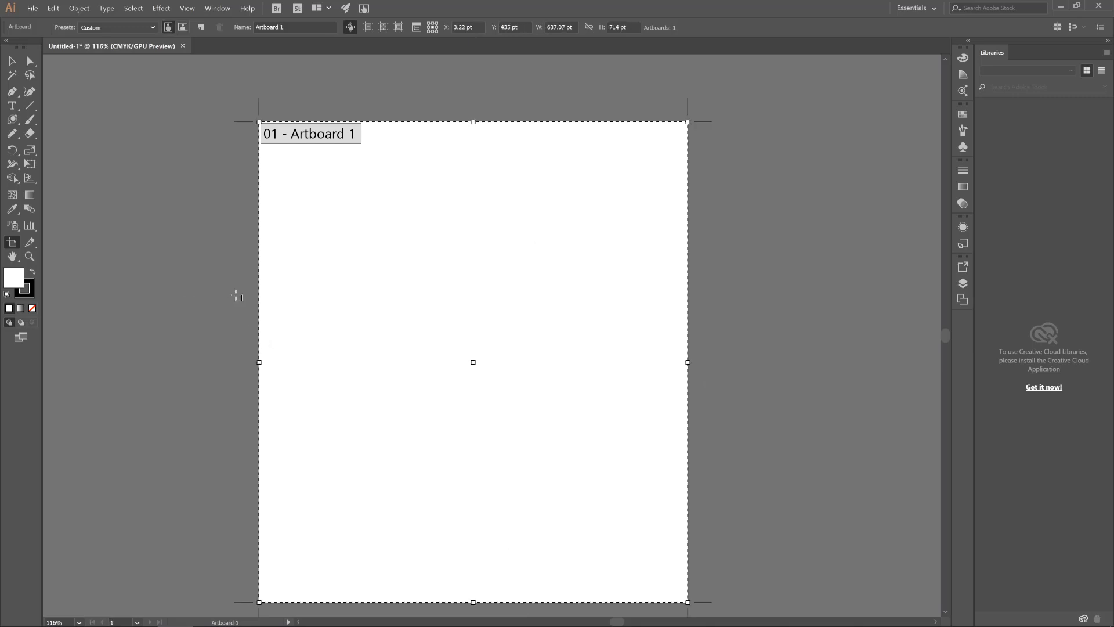
Finish editing Artboard 1 by switching to the Selection tool
scroll(289, 510, up, 1)
scroll(325, 339, down, 2)
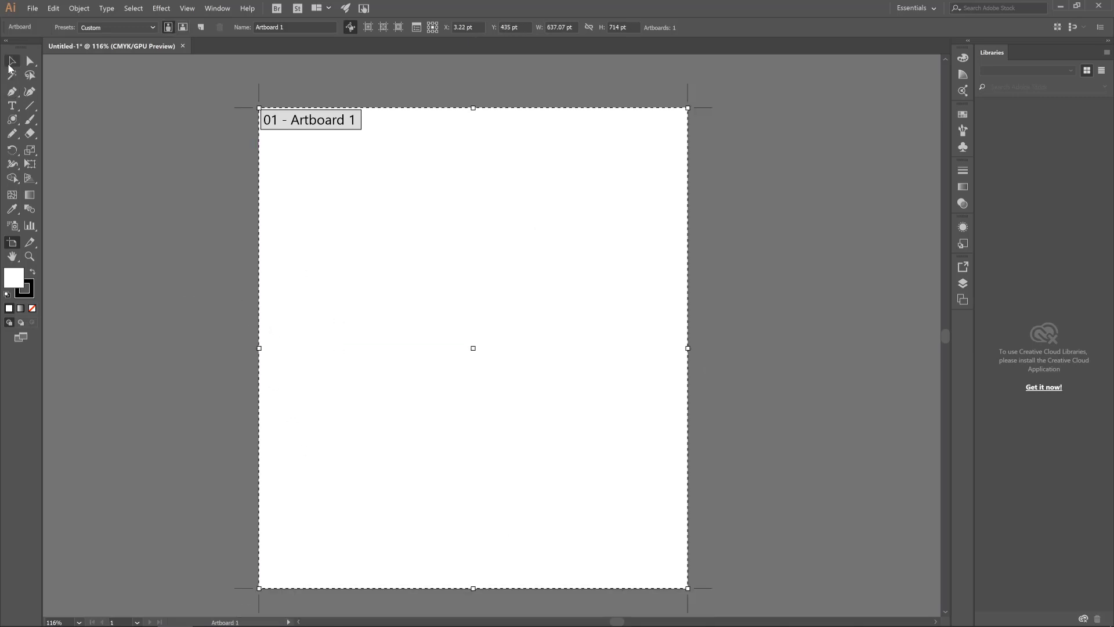
click(12, 60)
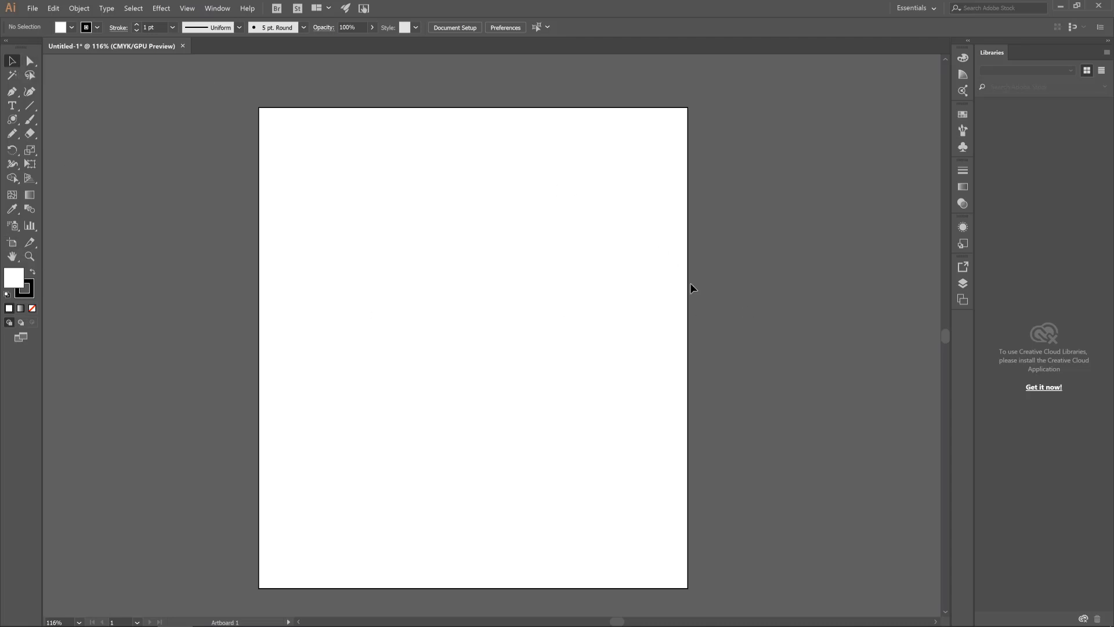
scroll(690, 283, up, 1)
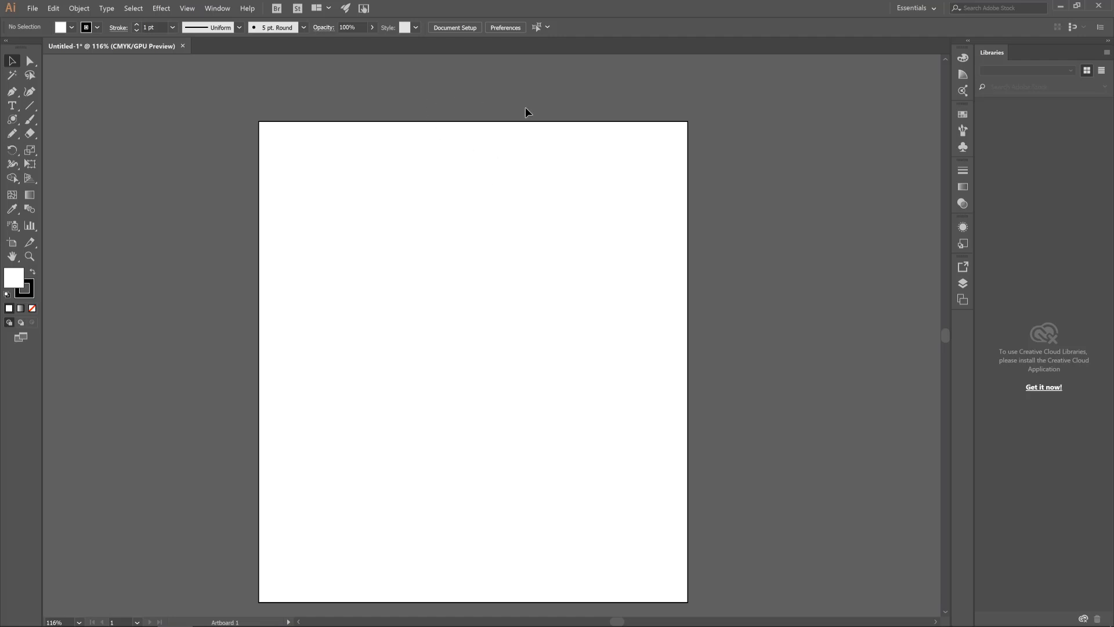
Look over the list of panels that can be shown in the workspace, such as Control, Tools and Libraries
click(223, 11)
click(223, 13)
click(217, 10)
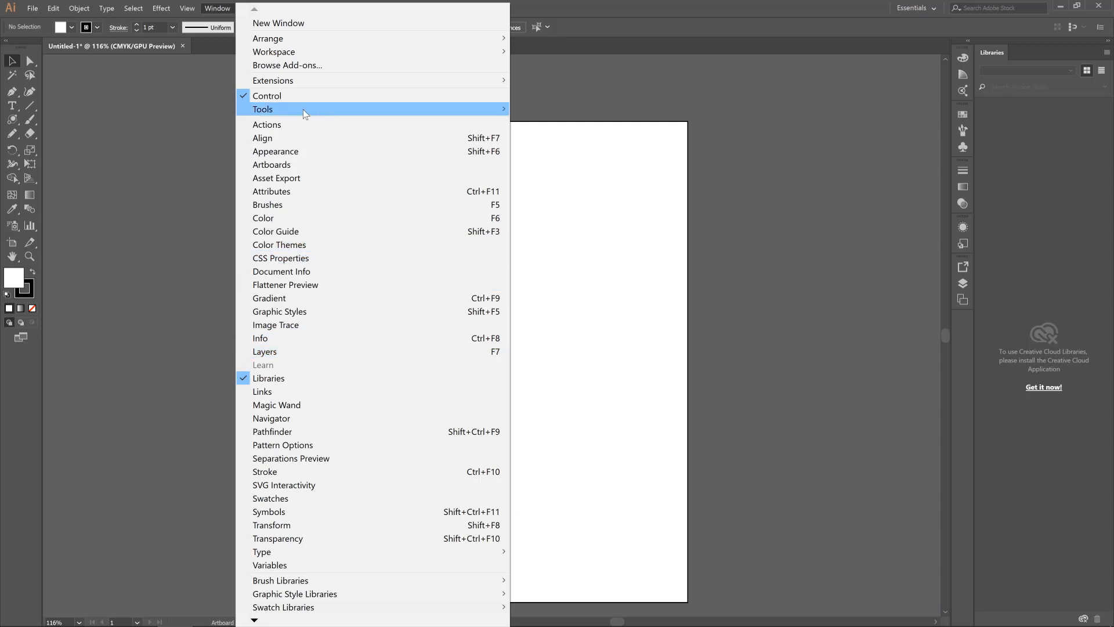
click(214, 8)
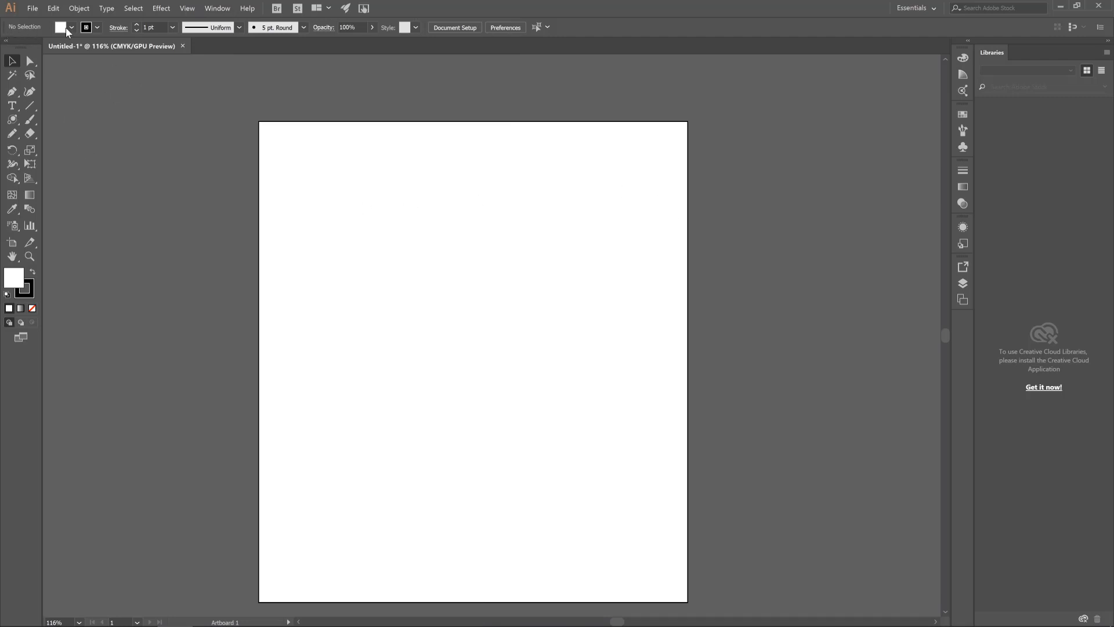
scroll(265, 207, down, 1)
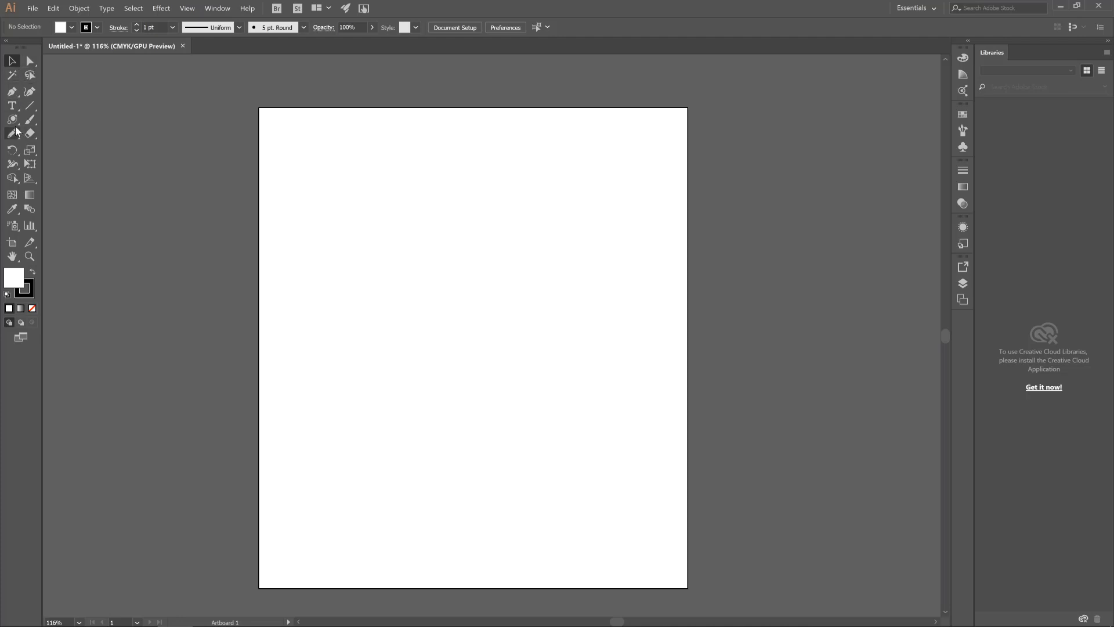
Draw a rectangle of about 261 × 242 pt in the upper half of the artboard with the Rectangle tool
click(27, 109)
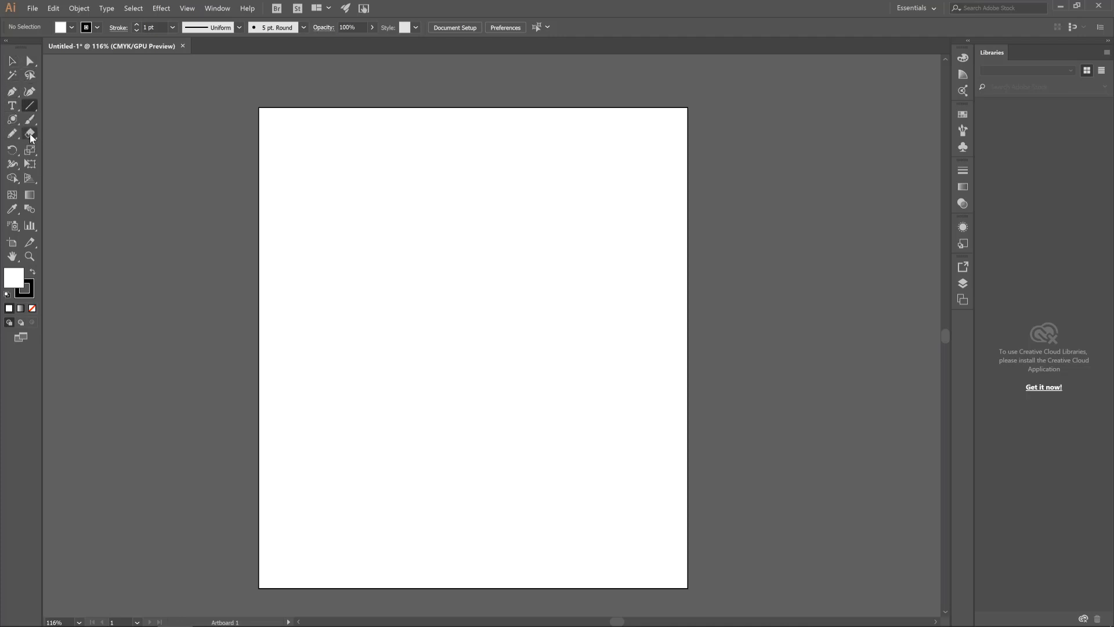
click(13, 137)
click(15, 122)
drag(14, 124, 63, 120)
drag(343, 180, 519, 343)
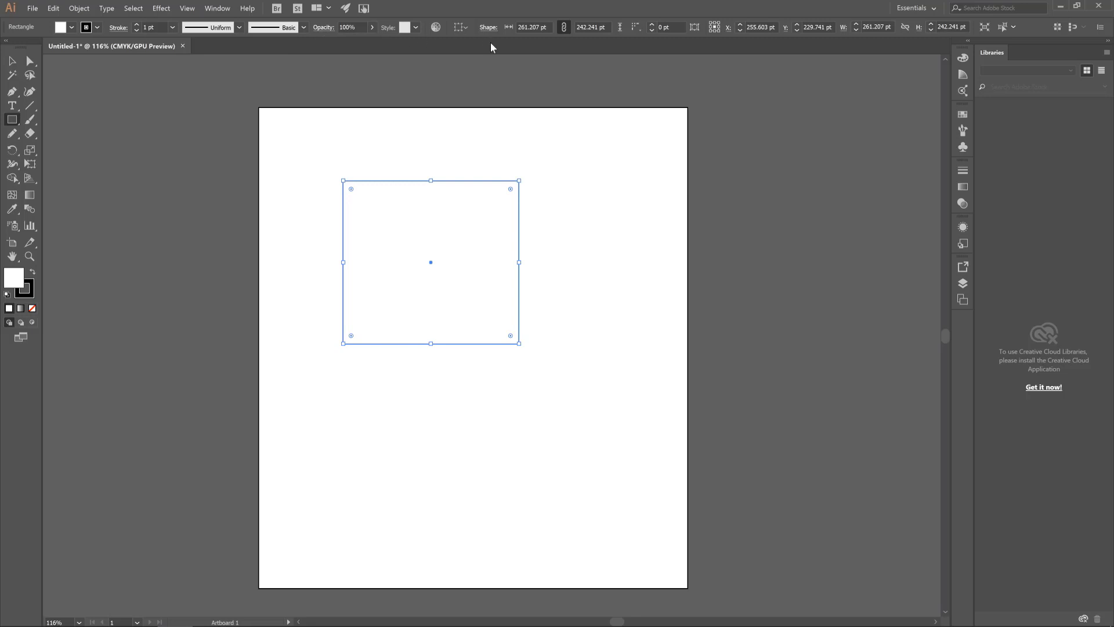
click(563, 26)
Draw an ellipse of about 250 × 216 pt over the rectangle's upper-right corner with the Ellipse tool
drag(9, 124, 56, 152)
drag(459, 144, 627, 288)
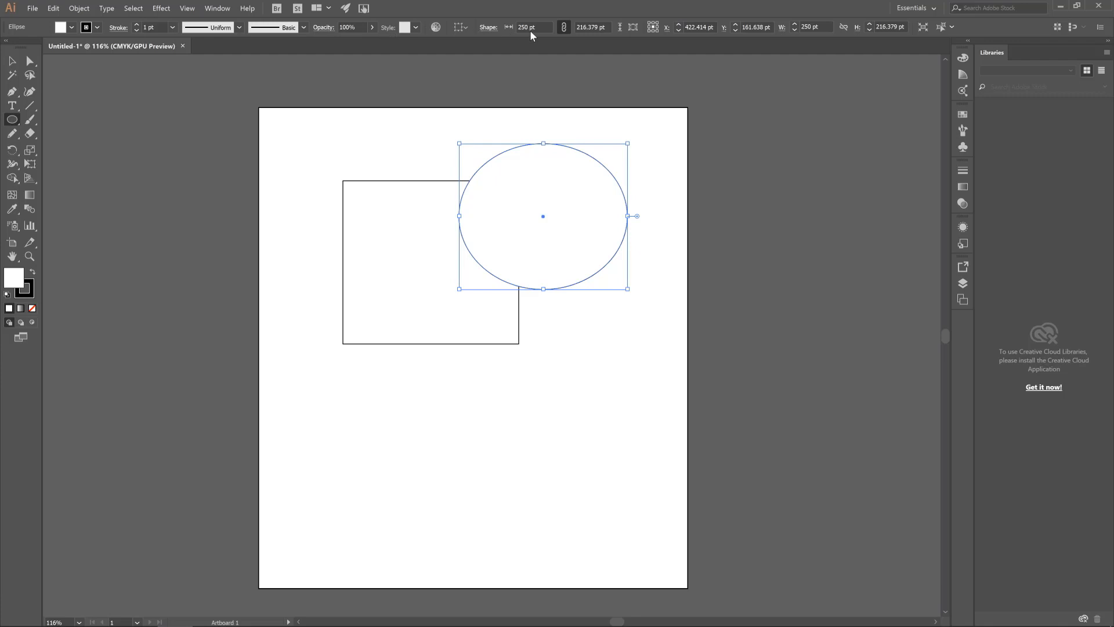
click(488, 29)
Add a line of point text reading "zff ds" below the rectangle with the Type tool
click(13, 106)
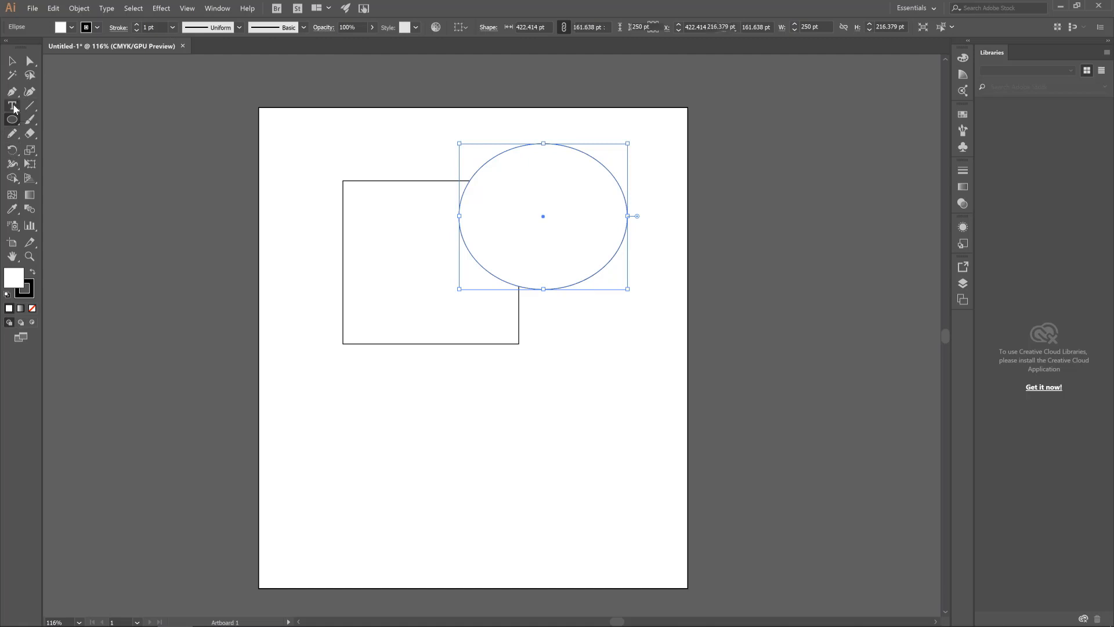
click(389, 393)
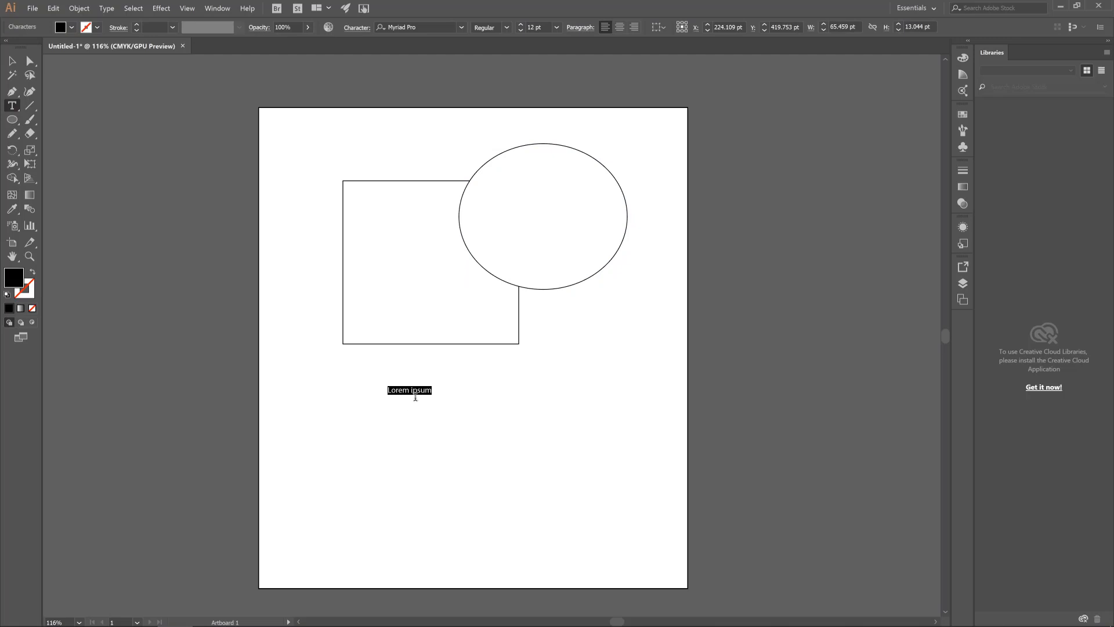
text(zff ds)
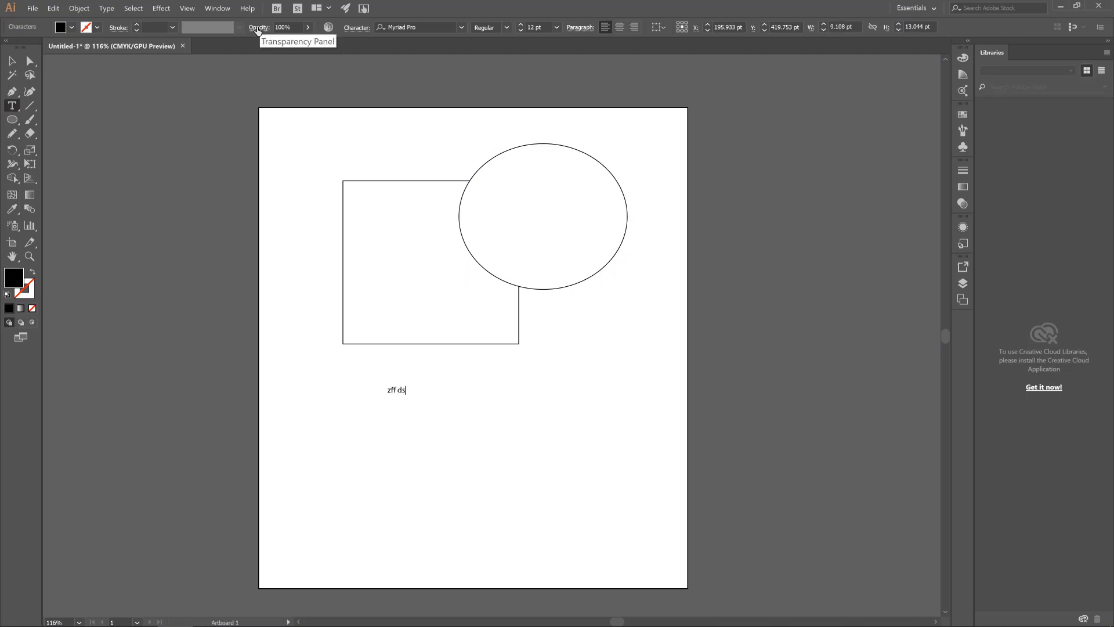
Examine the Character and Paragraph formatting options available for the text
click(358, 29)
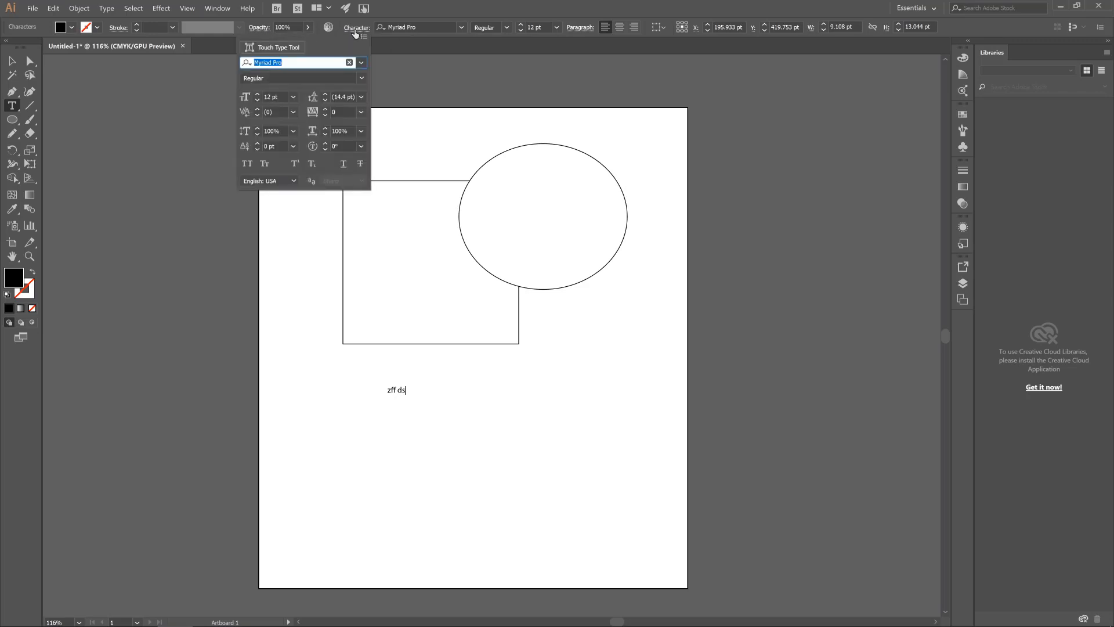
click(364, 32)
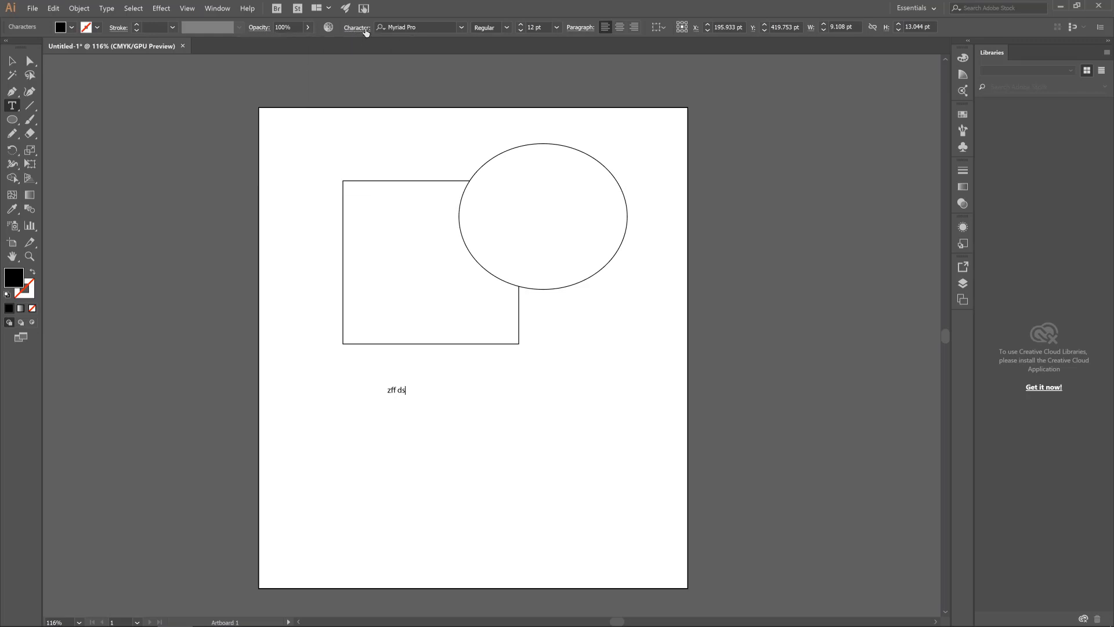
click(580, 27)
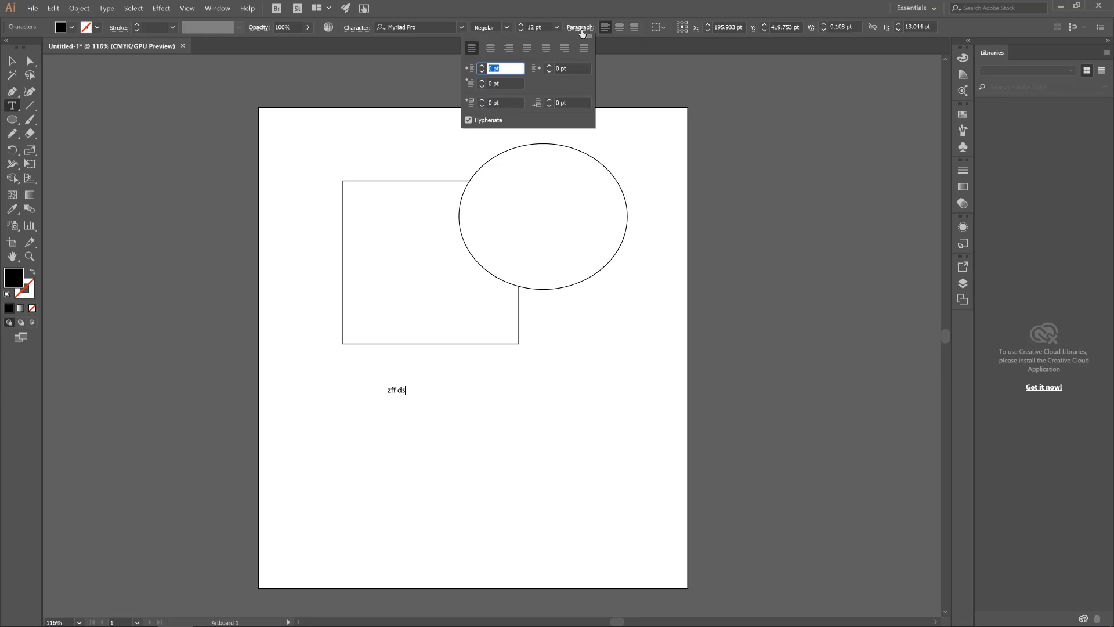
click(580, 28)
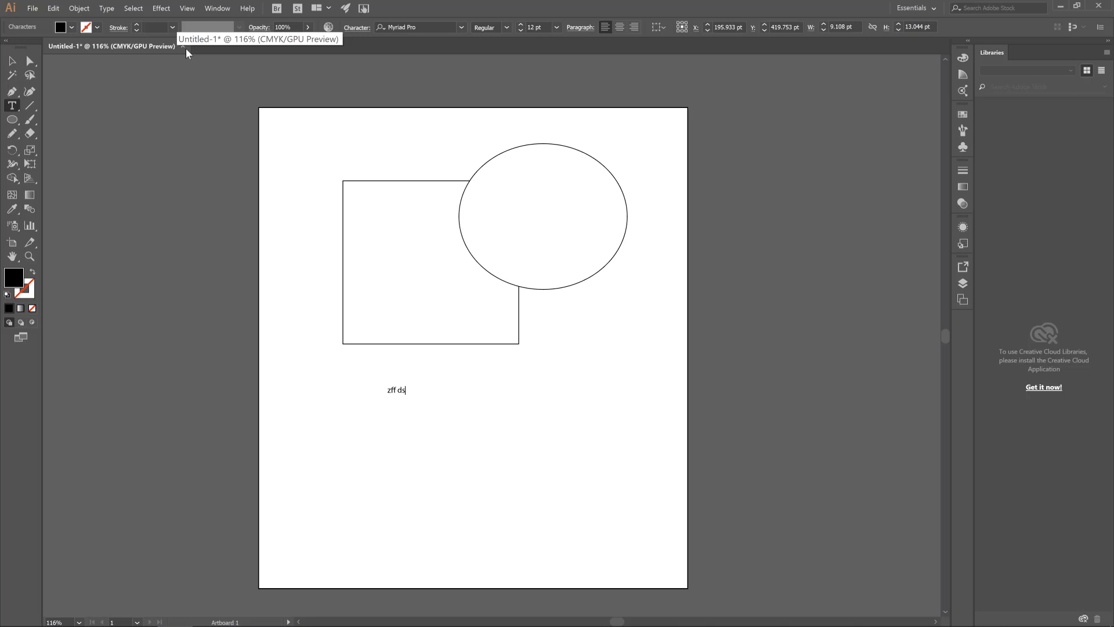
Finish text editing and delete the text, the rectangle and the ellipse to leave the artboard empty
key(Escape)
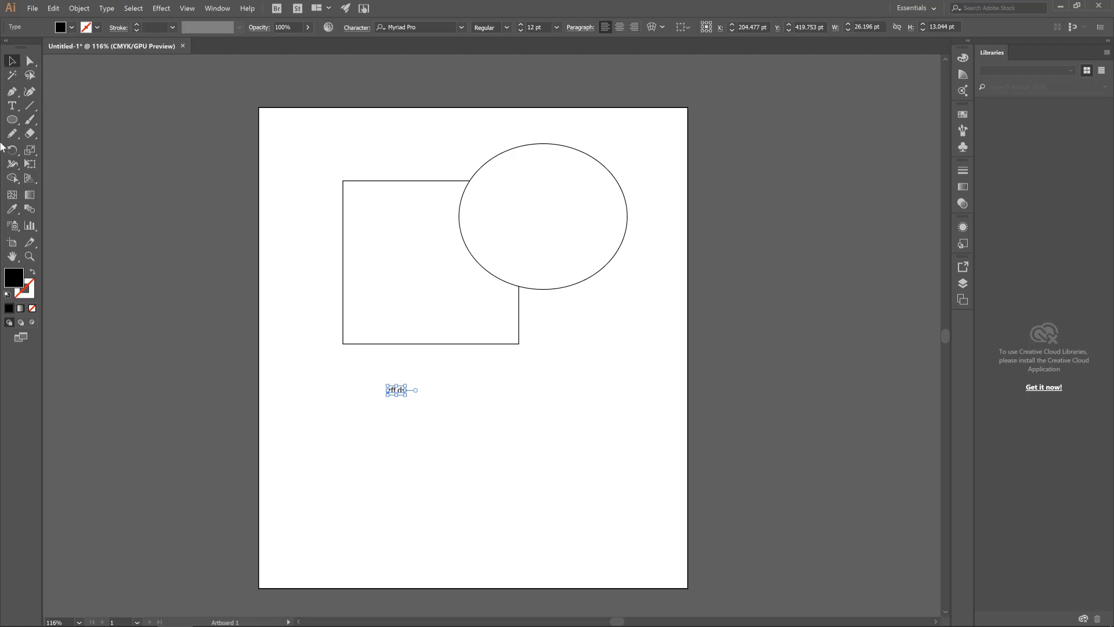
click(438, 429)
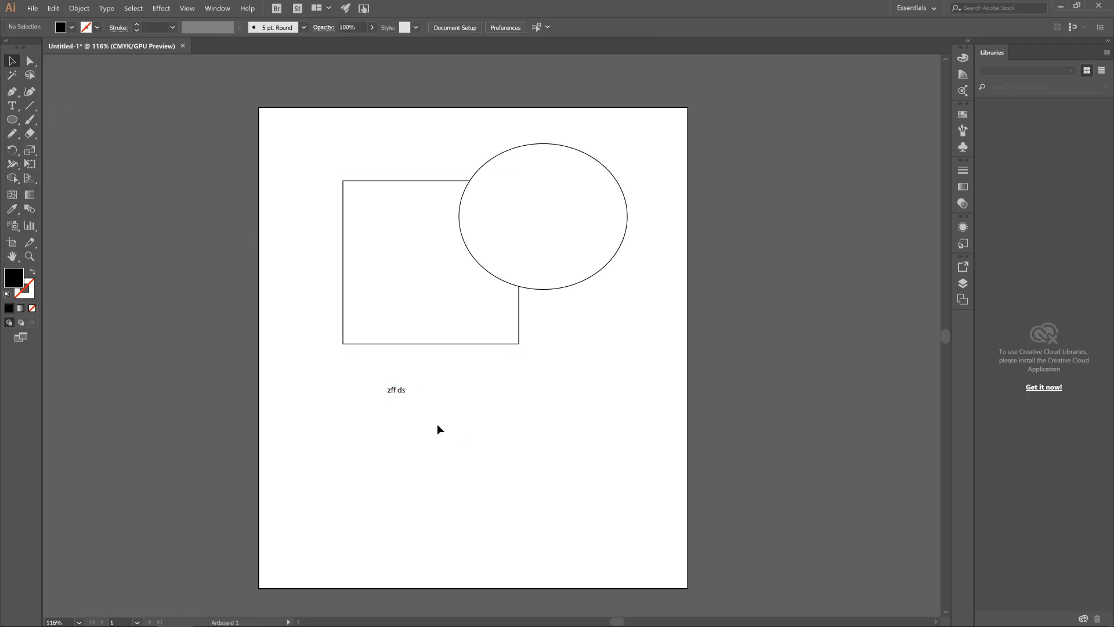
drag(417, 404, 360, 385)
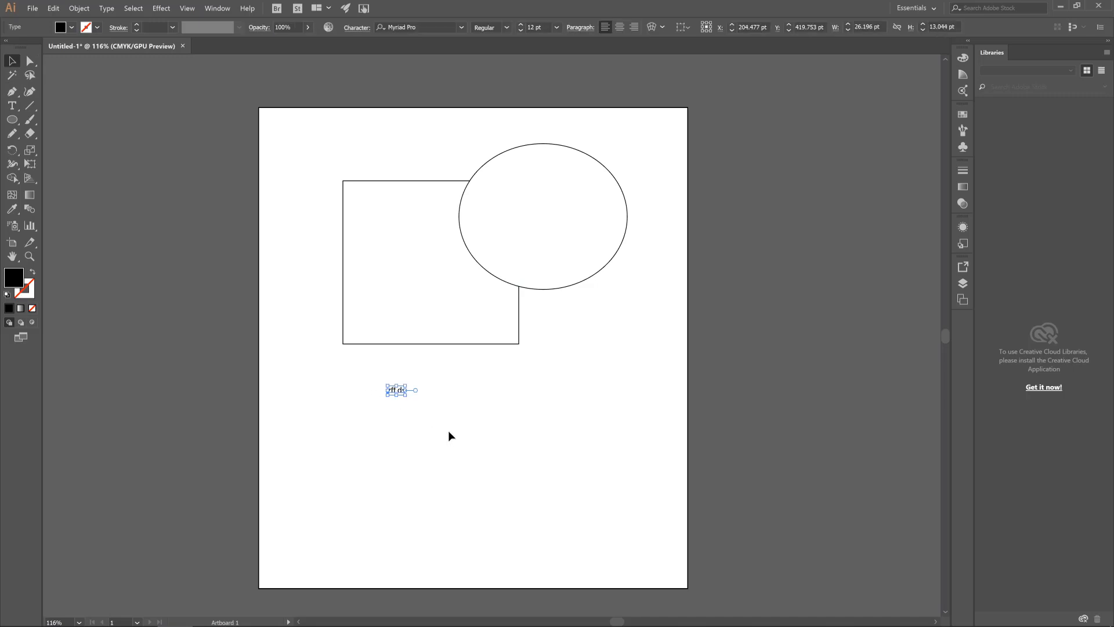
key(Delete)
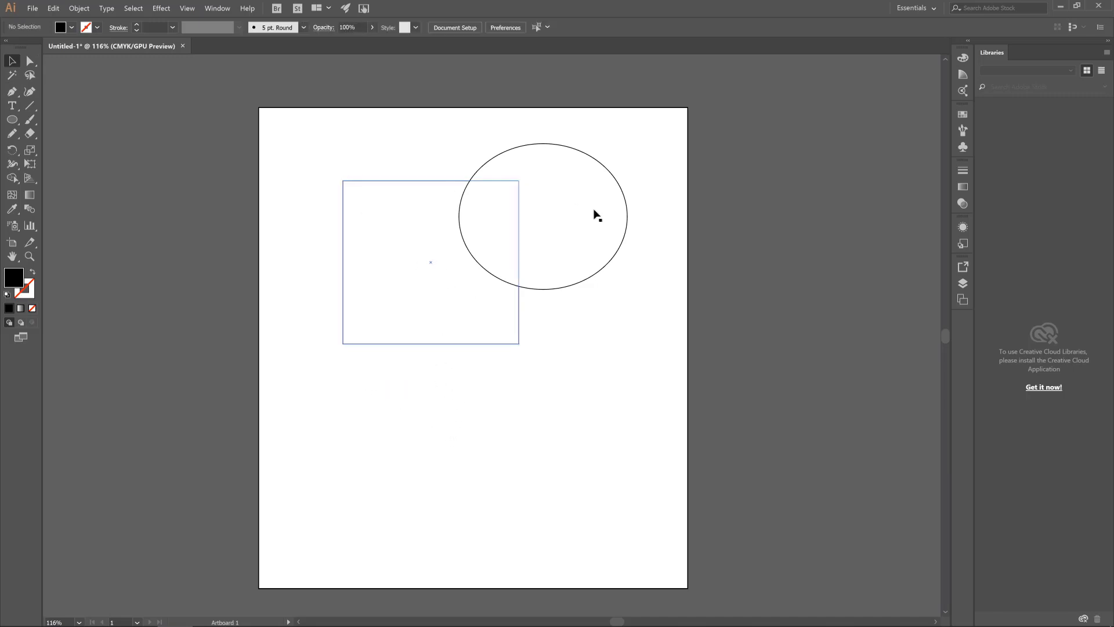
drag(618, 354, 318, 165)
key(Delete)
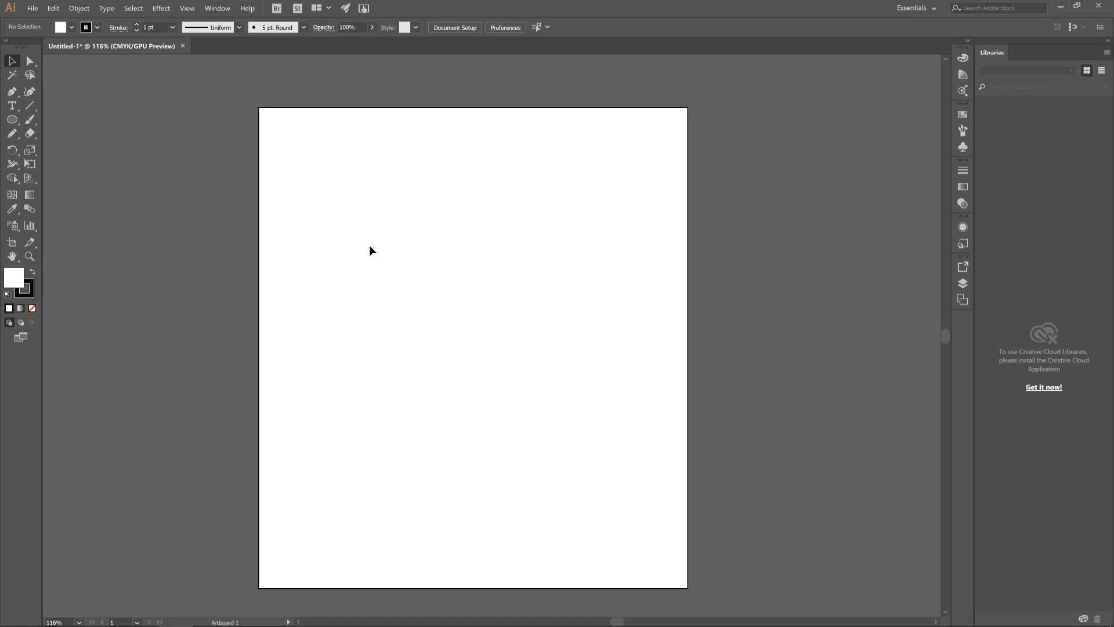
drag(320, 189, 433, 304)
drag(510, 133, 508, 133)
drag(289, 170, 427, 252)
drag(467, 289, 595, 344)
drag(453, 232, 569, 333)
drag(505, 249, 404, 264)
Draw three overlapping ellipses of about 268 × 224 pt, 228 × 259 pt and 117 × 157 pt on the artboard
click(16, 120)
drag(328, 189, 509, 340)
drag(416, 254, 569, 428)
drag(334, 319, 413, 424)
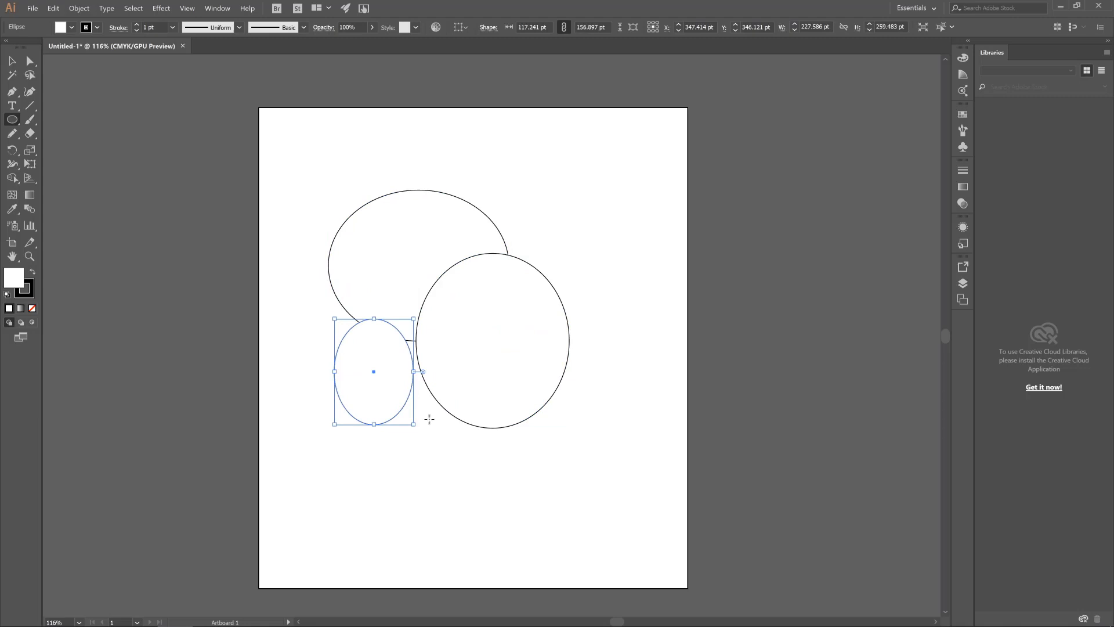
Spread the three ellipses apart with the Selection tool, placing the wide one against the artboard's left edge
click(13, 63)
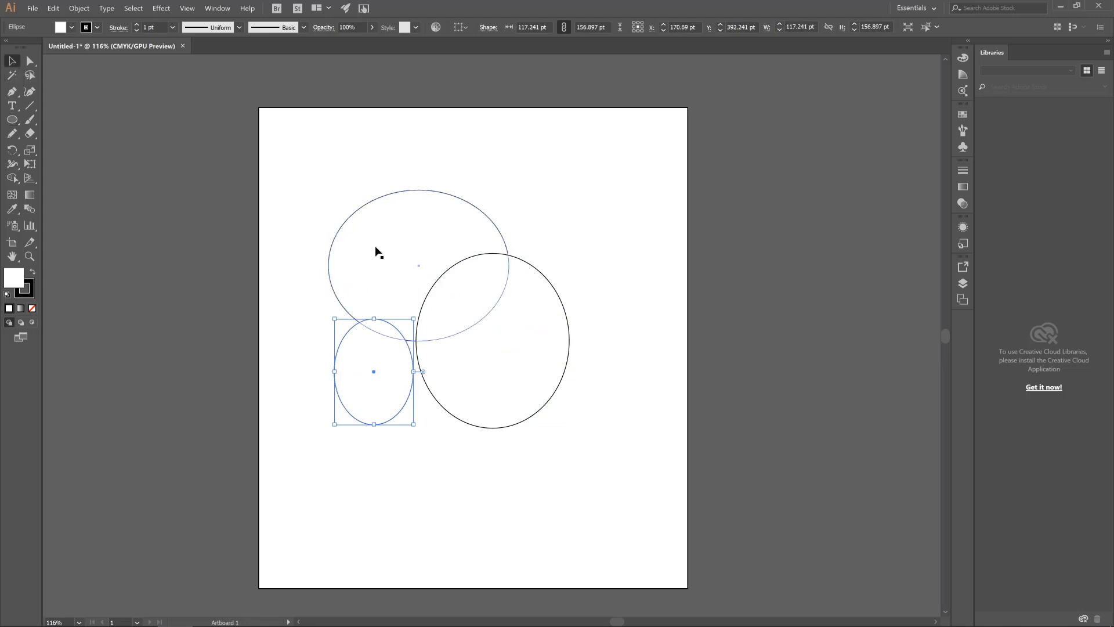
drag(391, 241, 349, 188)
drag(508, 269, 566, 208)
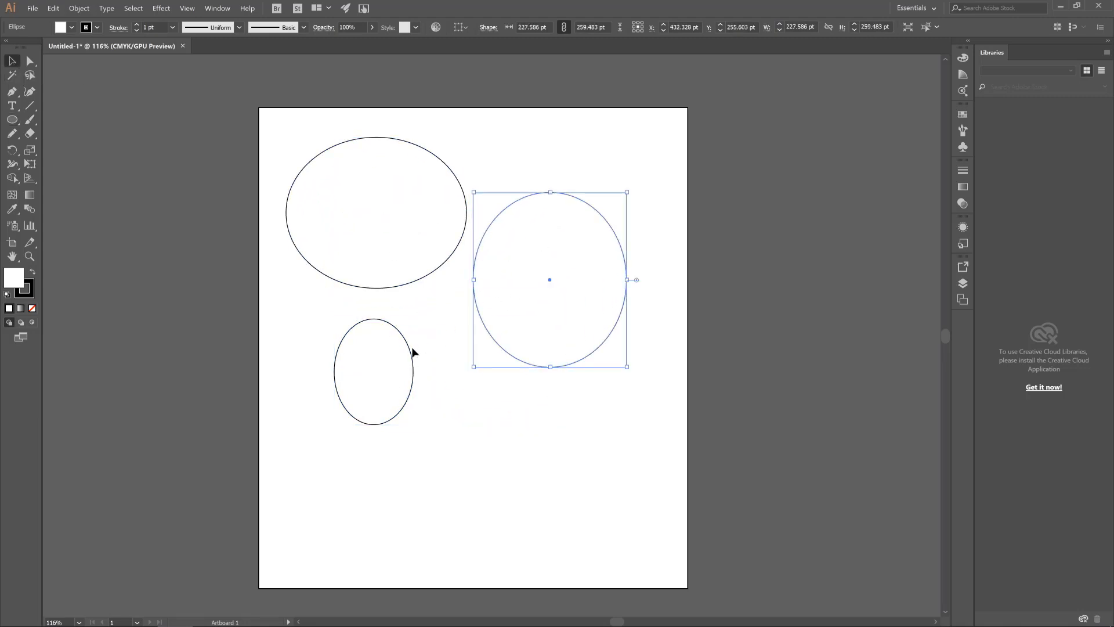
drag(406, 351, 440, 330)
click(427, 325)
drag(418, 221, 391, 245)
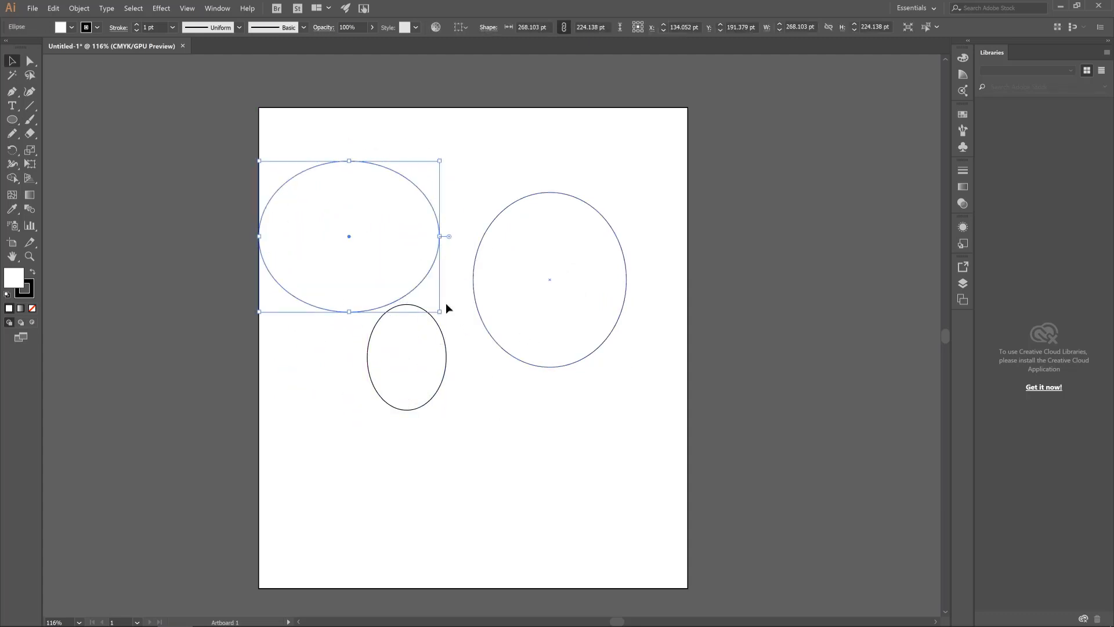
Move the tall ellipse across the artboard's top edge, the wide one past its left edge, and the small one onto the wide one's lower edge
drag(487, 250, 412, 124)
click(467, 256)
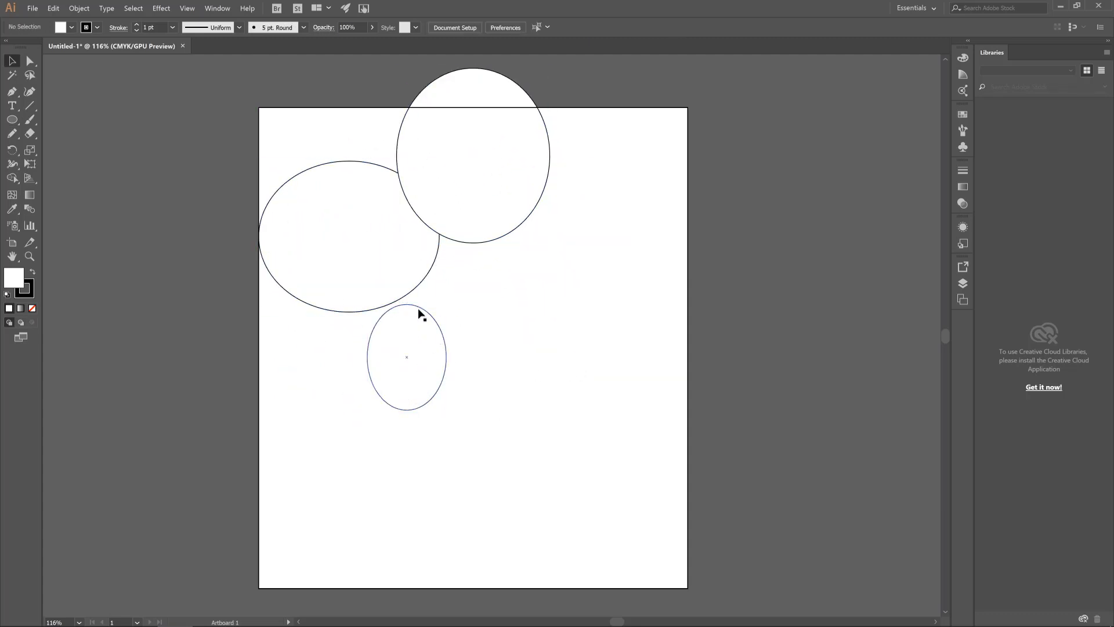
drag(410, 282, 406, 298)
drag(430, 388, 541, 396)
click(541, 392)
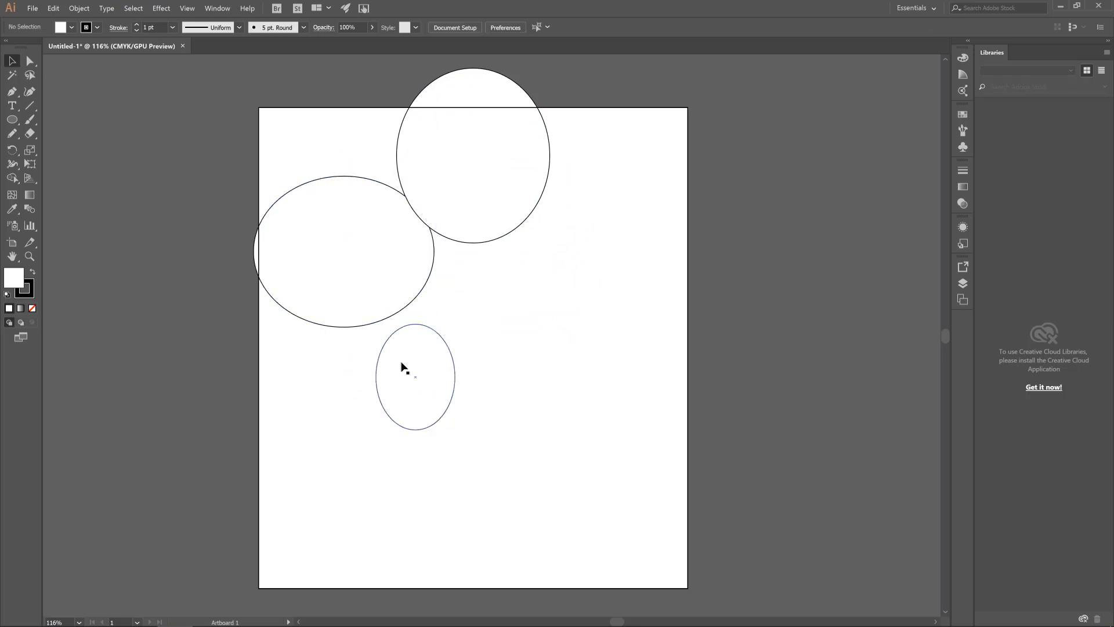
drag(440, 337, 414, 317)
click(549, 335)
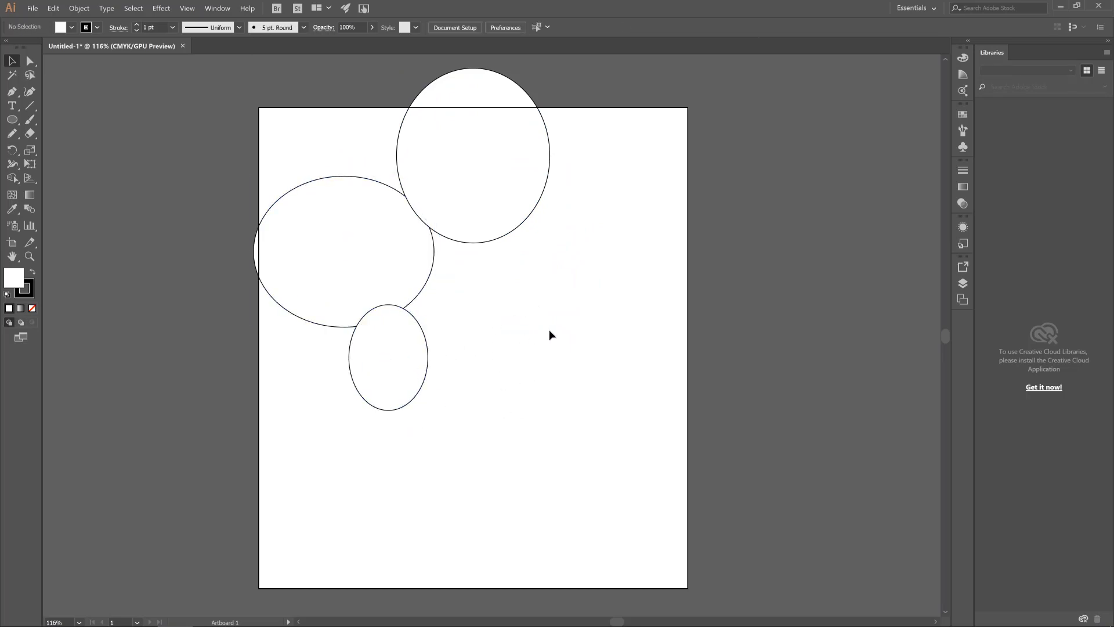
Pull the tall ellipse's top anchor down with the Direct Selection tool to form a crescent, and shift the whole shape slightly down and left
click(31, 63)
click(31, 64)
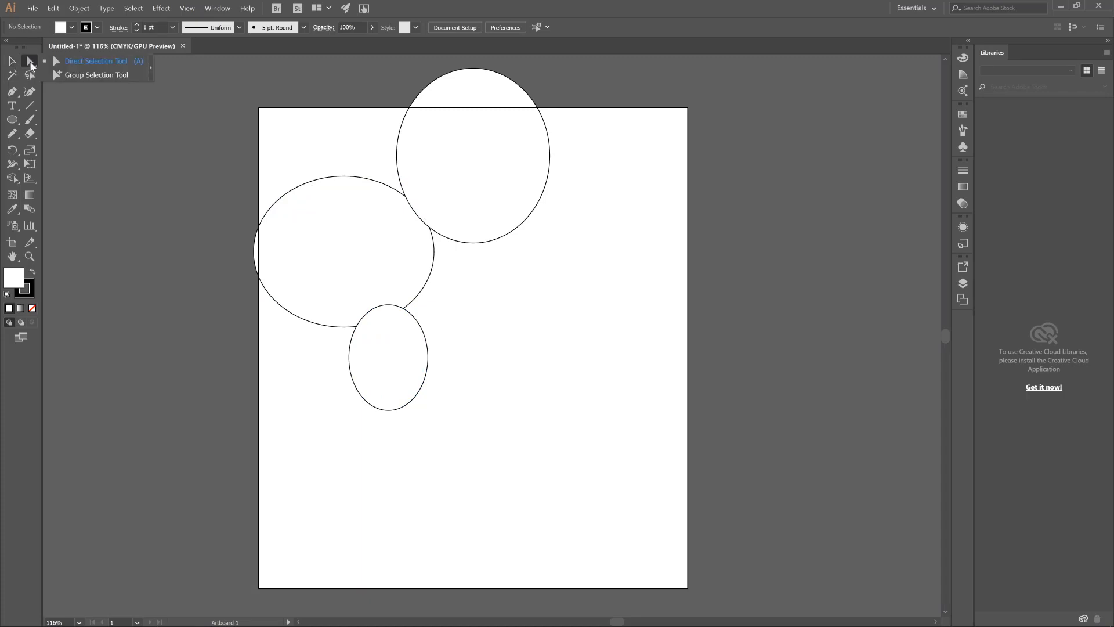
click(31, 64)
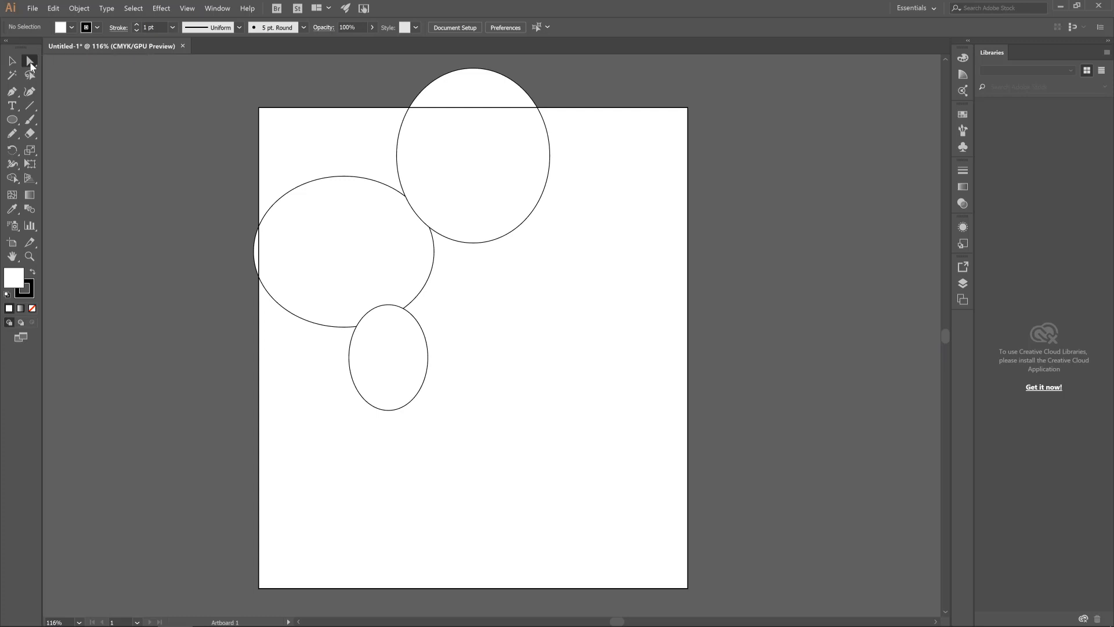
click(31, 64)
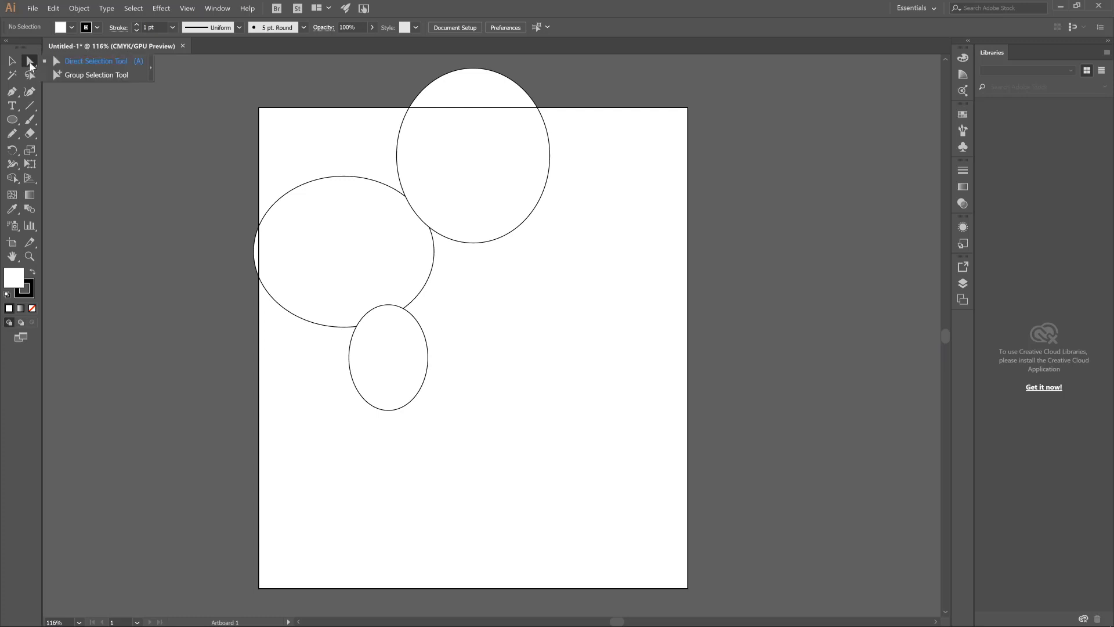
click(32, 65)
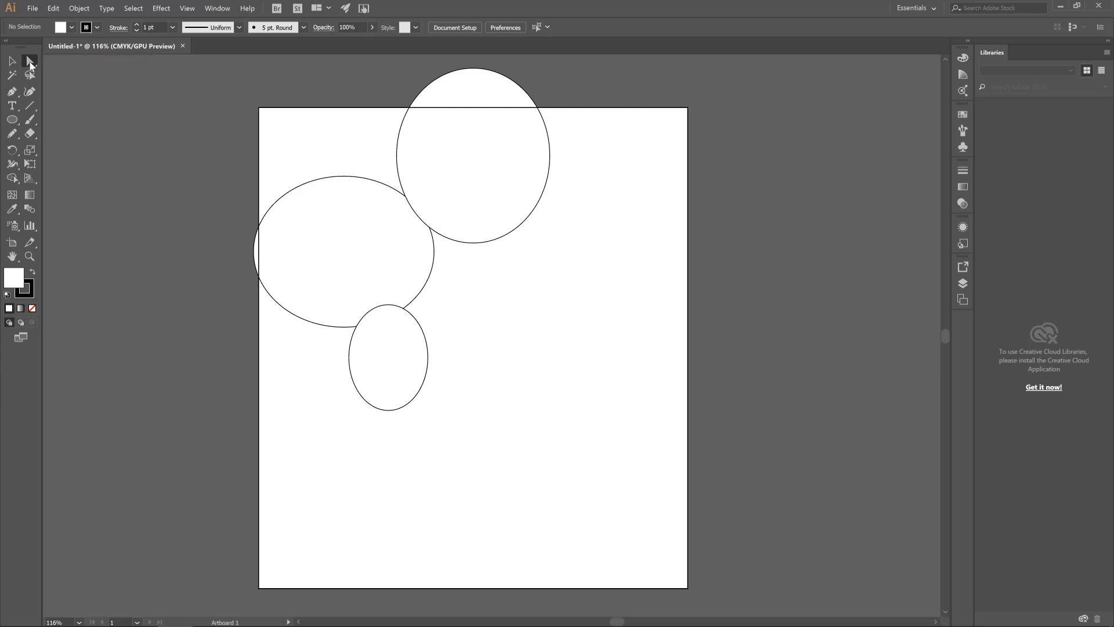
click(399, 149)
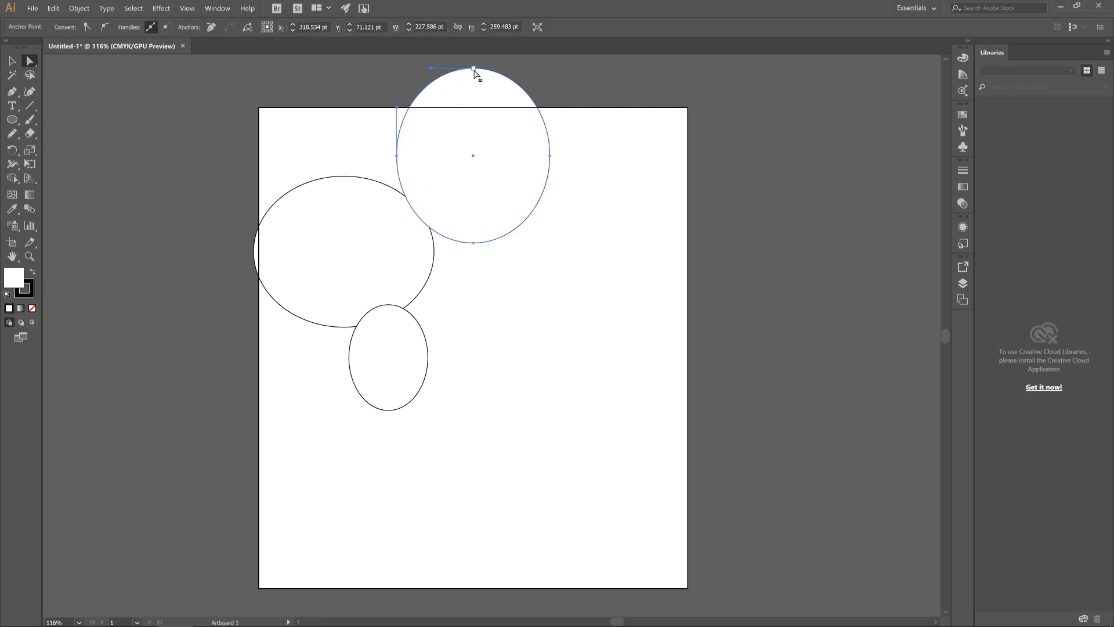
drag(474, 69, 494, 204)
click(475, 215)
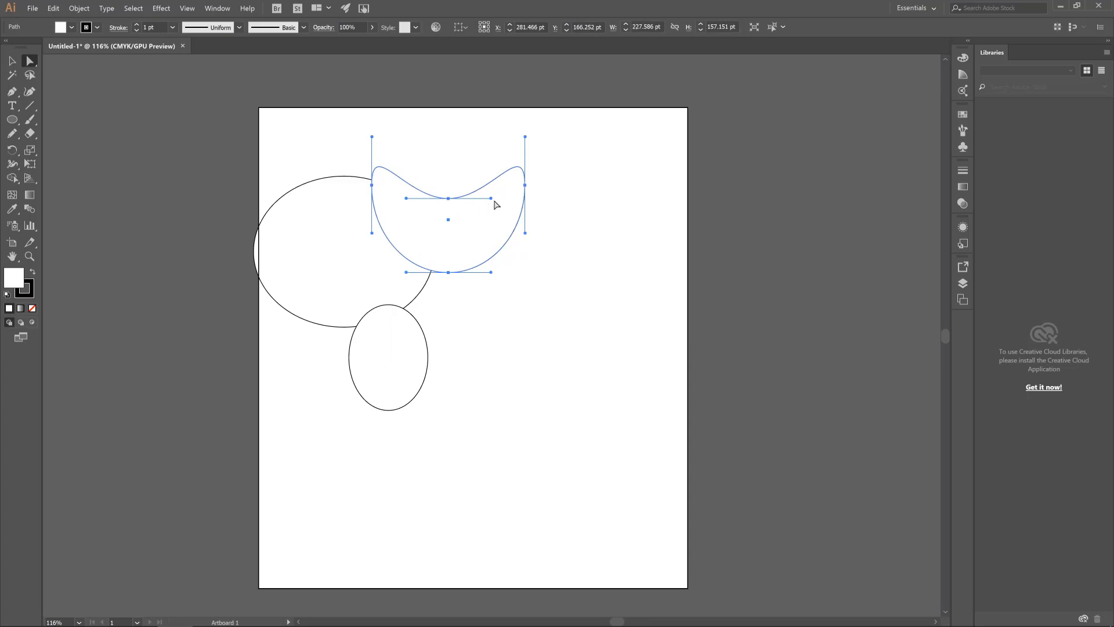
Reshape the crescent by pulling the top centre anchor's handle down and the left anchor's upper handle outward with the Direct Selection tool
drag(491, 202, 447, 235)
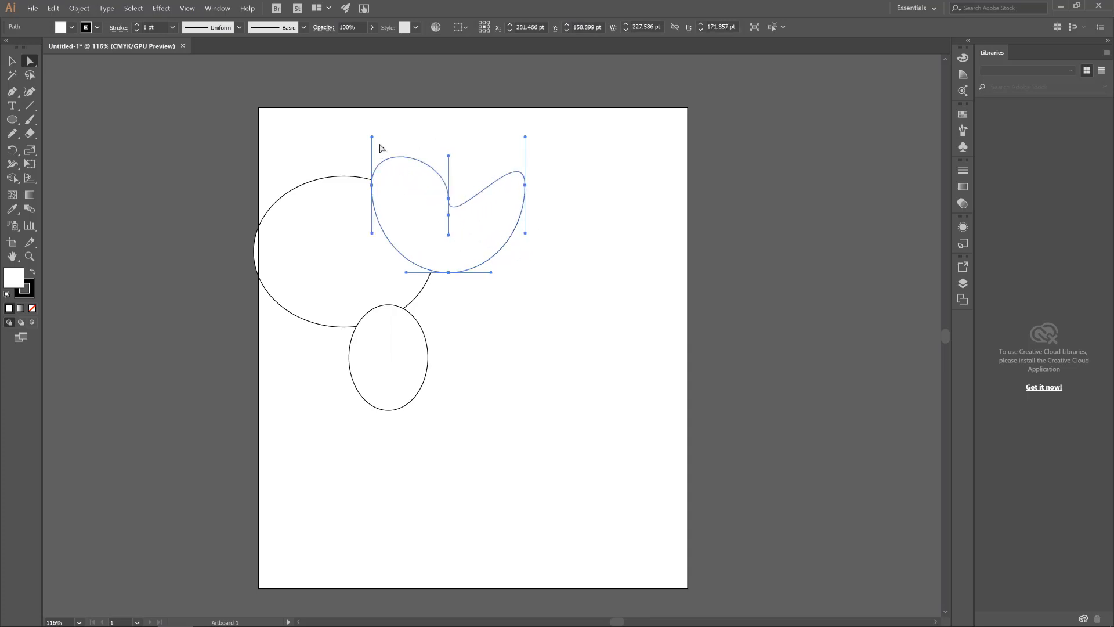
drag(372, 138, 295, 131)
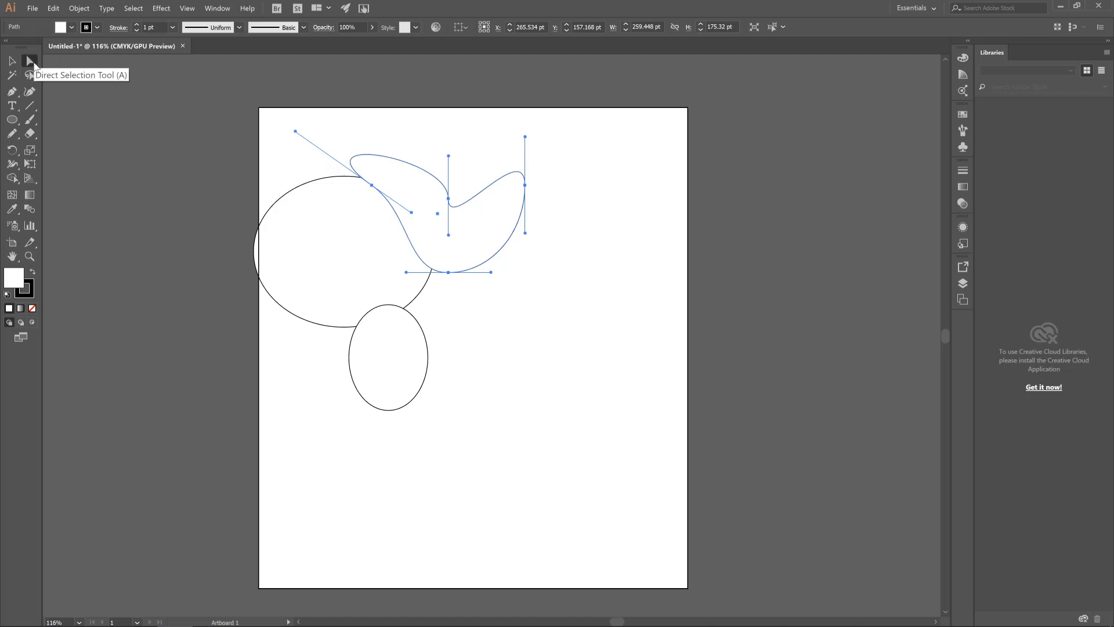
Draw a winding, self-crossing open path of about 295 × 432 pt with the Pen tool, across the artboard's right half
click(14, 95)
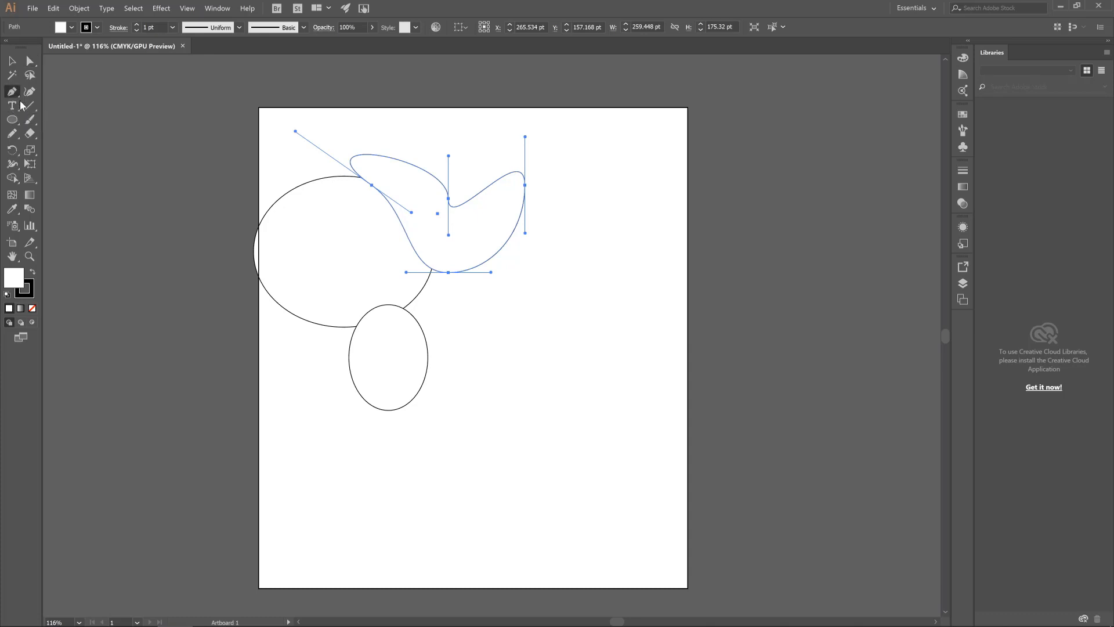
click(494, 347)
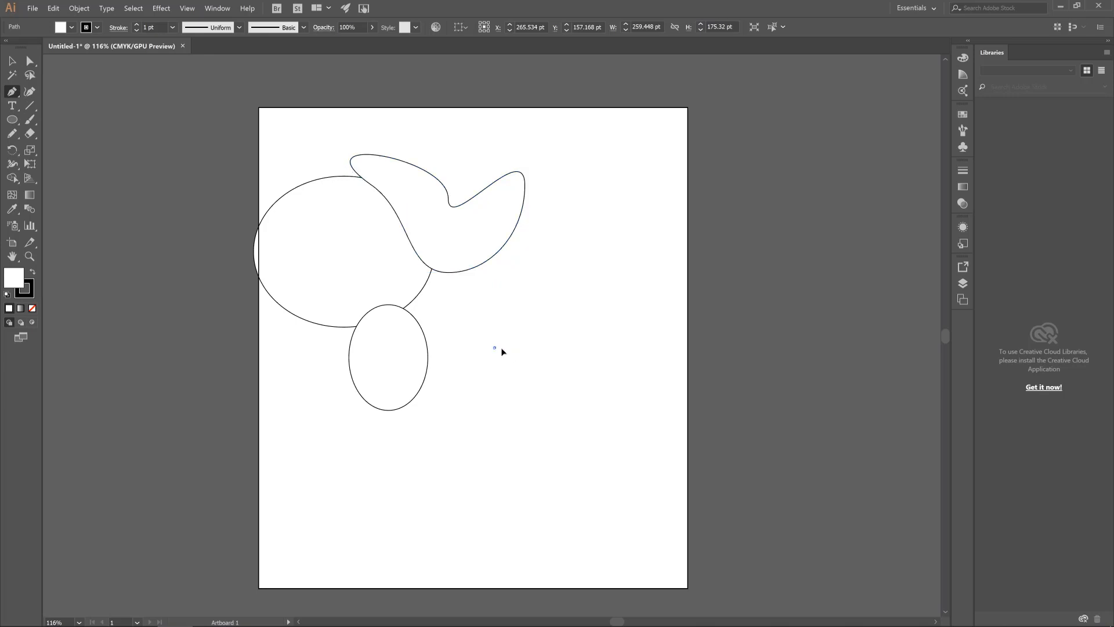
drag(625, 409, 619, 450)
drag(428, 402, 442, 372)
click(566, 233)
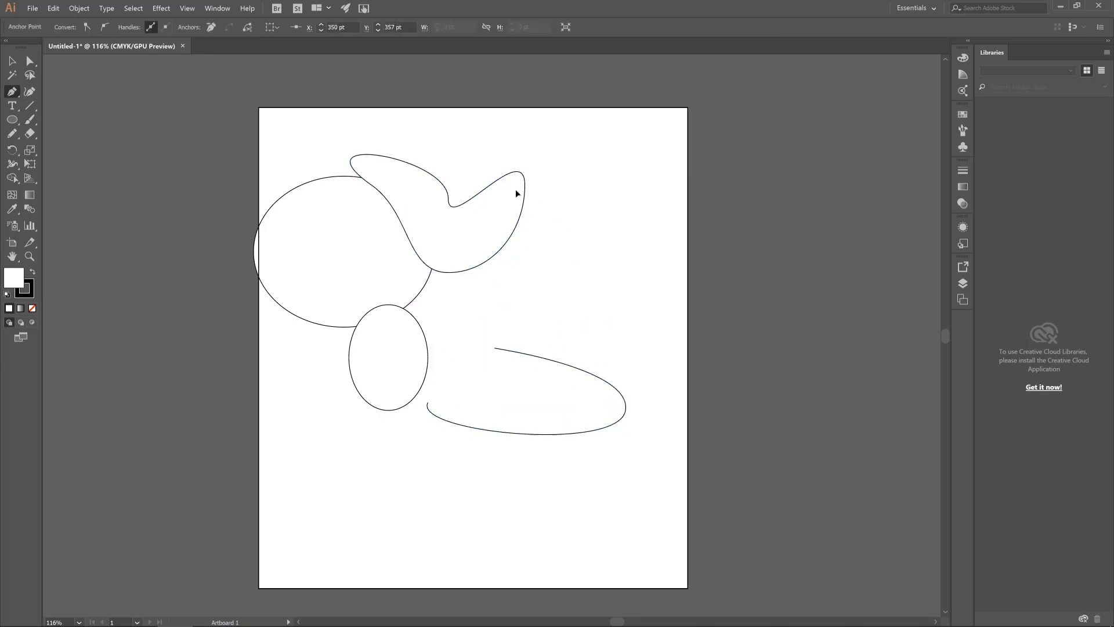
drag(489, 338, 599, 335)
drag(599, 165, 520, 352)
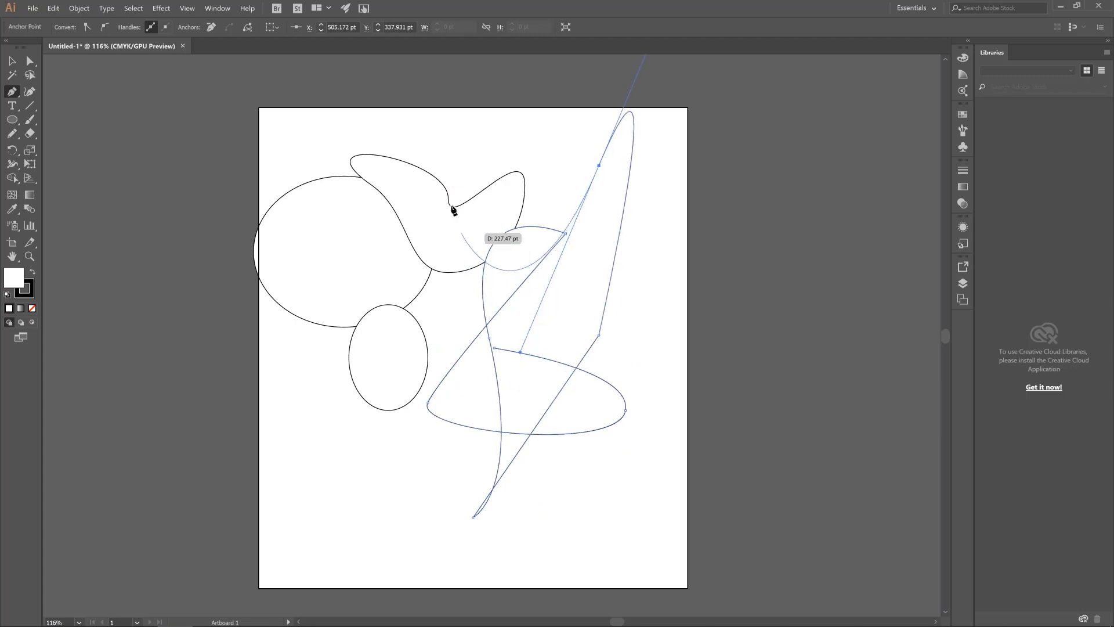
drag(451, 214, 538, 190)
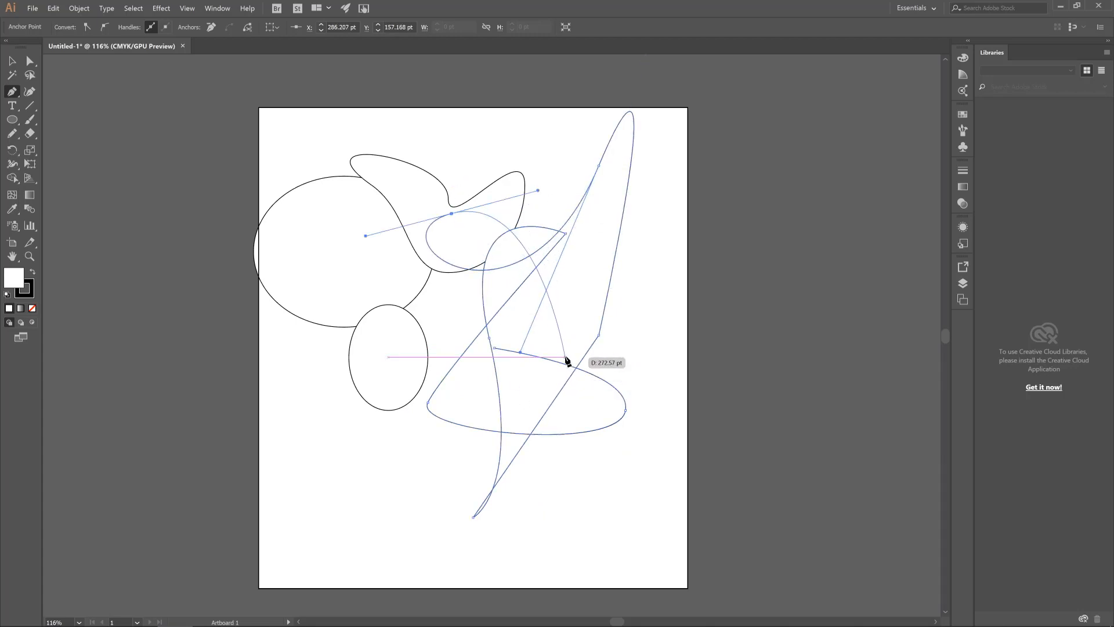
key(ctrl+z)
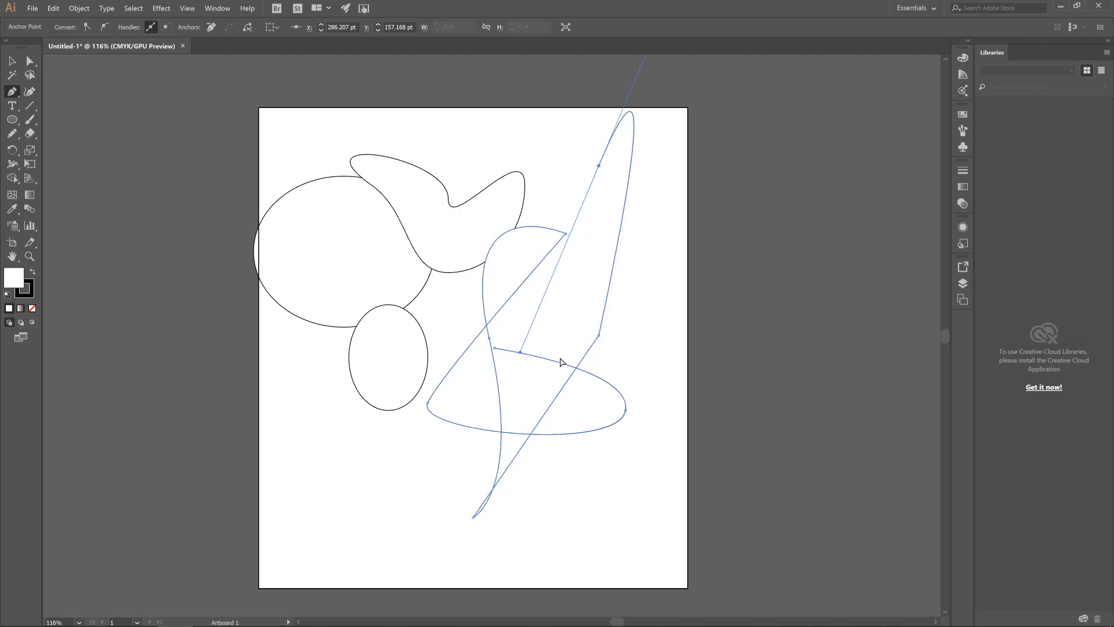
key(ctrl+z)
key(ctrl+z)
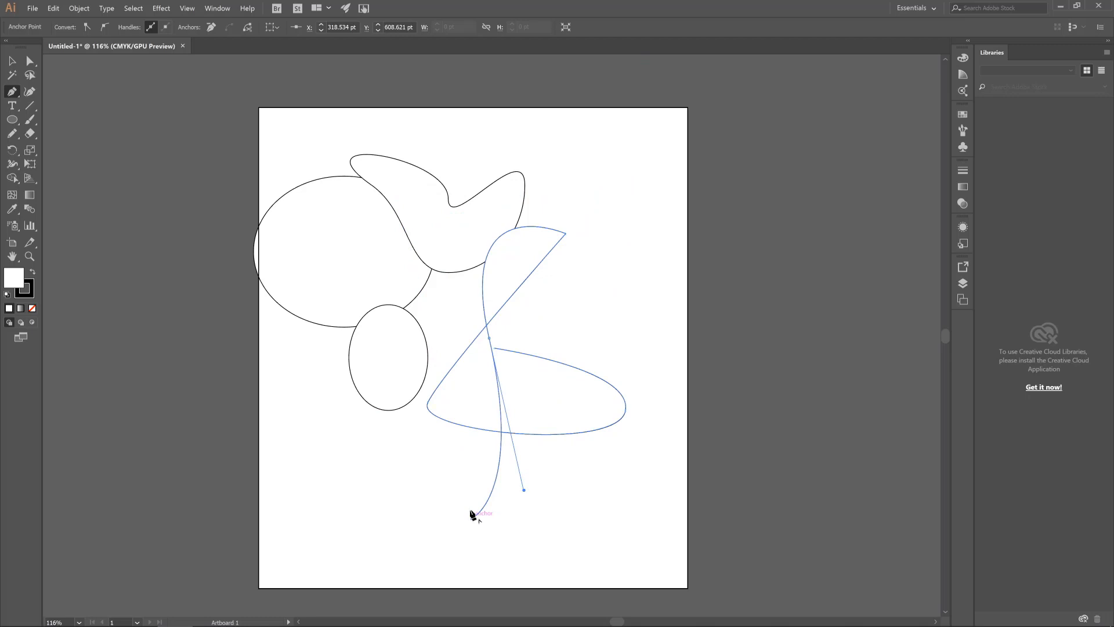
Move the winding pen path slightly right and down with the Selection tool and rotate it clockwise
key(y)
key(v)
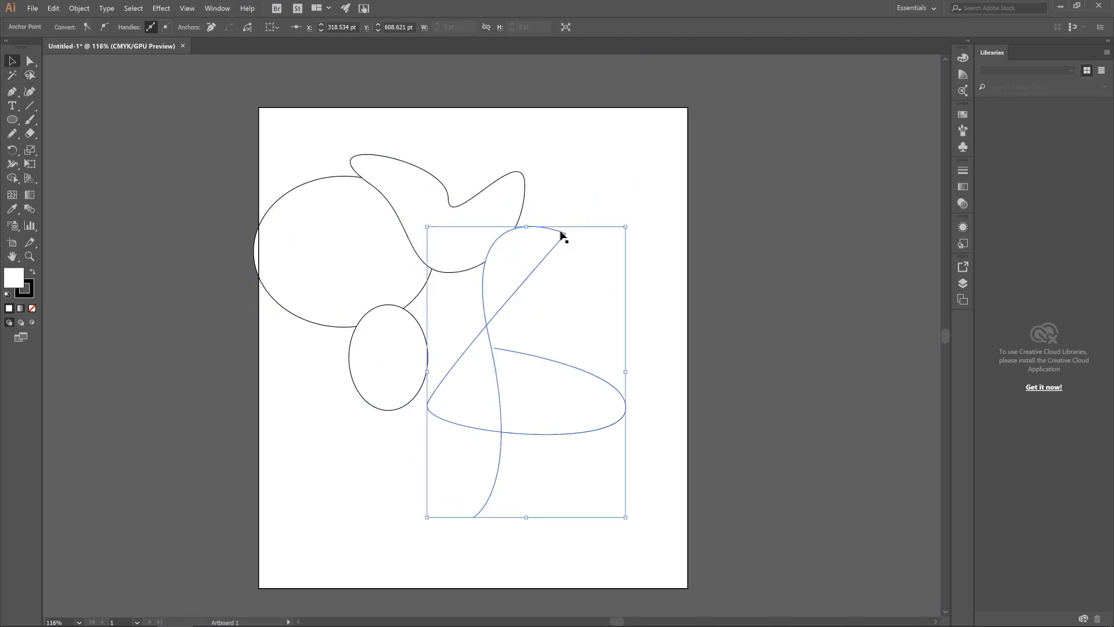
drag(566, 236, 612, 258)
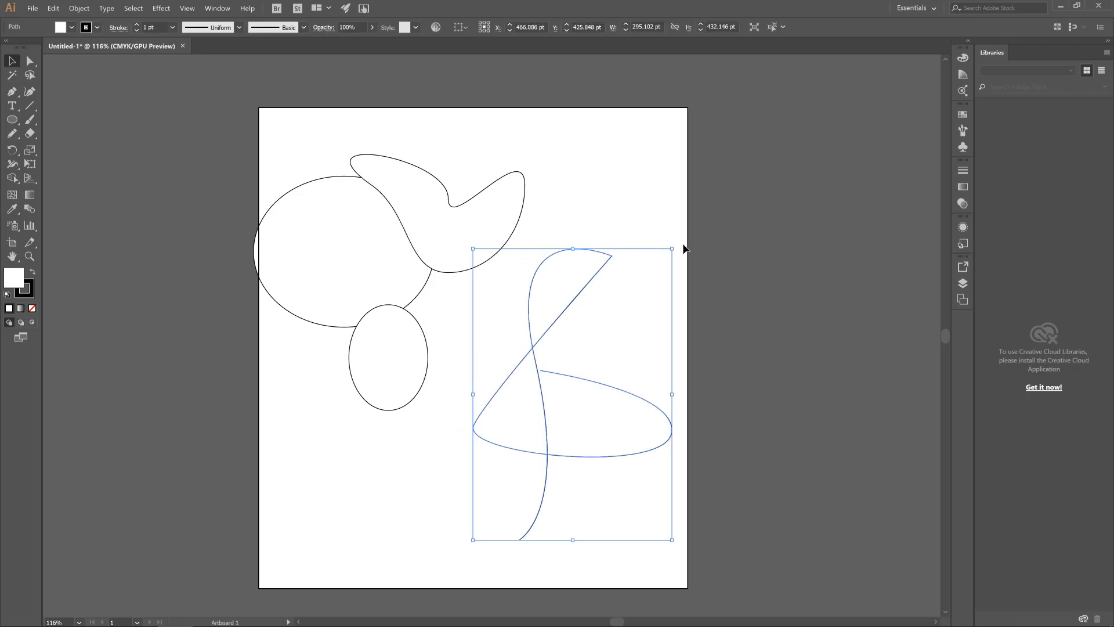
drag(677, 243, 711, 295)
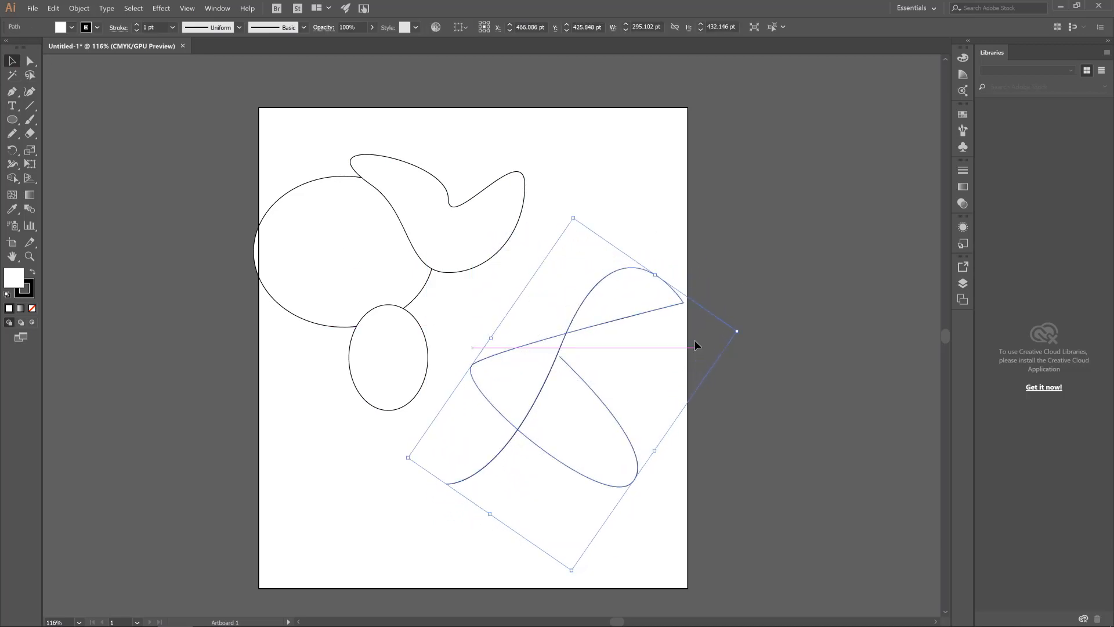
click(618, 210)
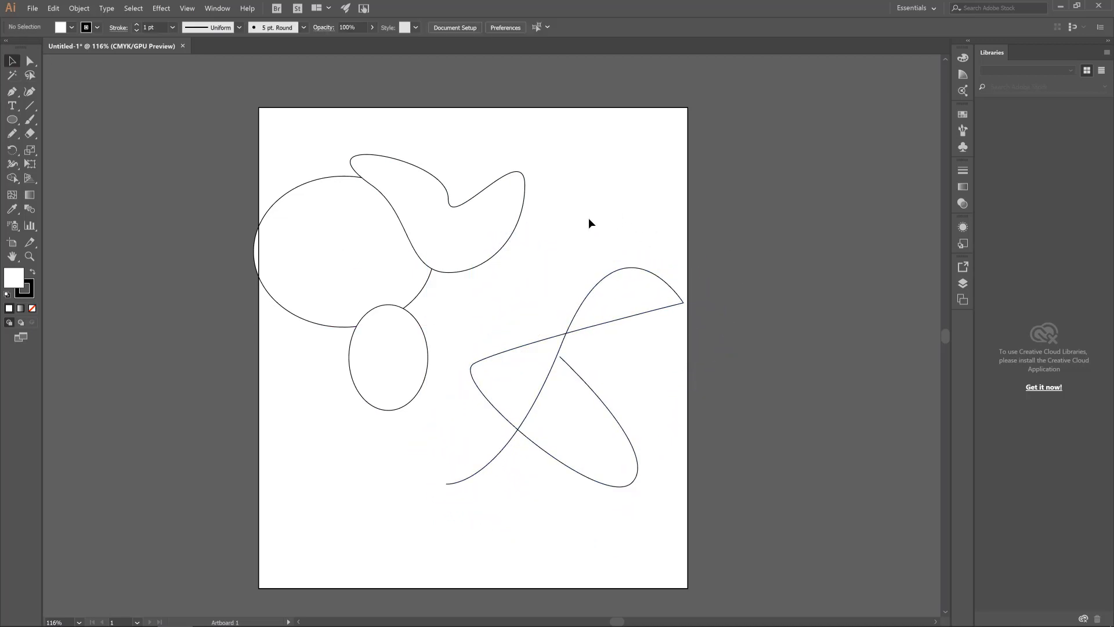
Examine the tools grouped with the Pen tool: Add Anchor Point, Delete Anchor Point and Anchor Point
click(12, 96)
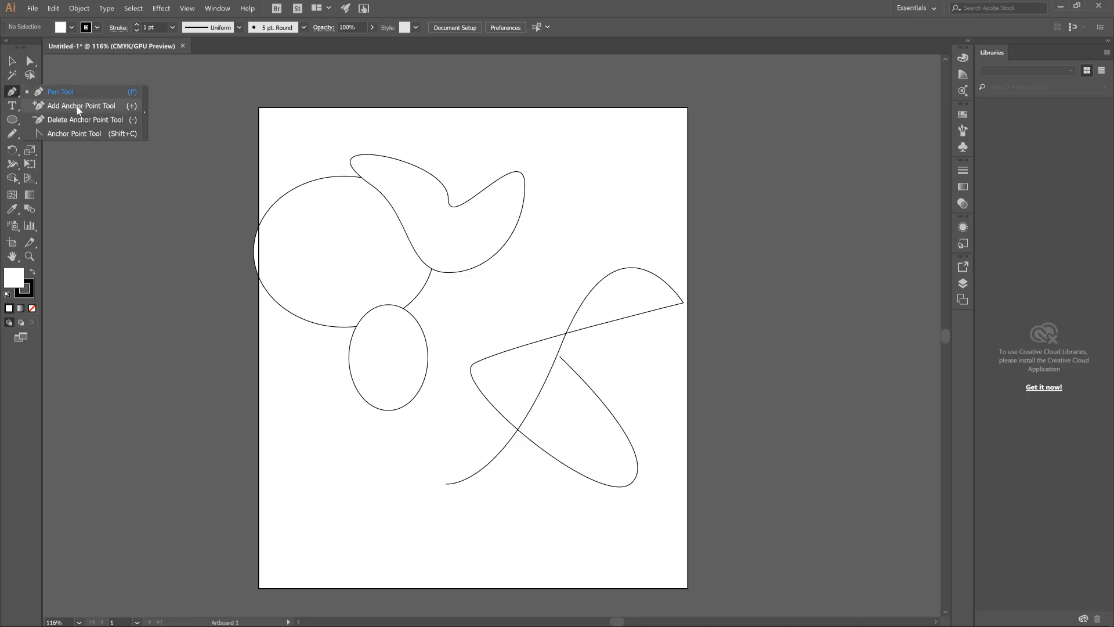
click(7, 94)
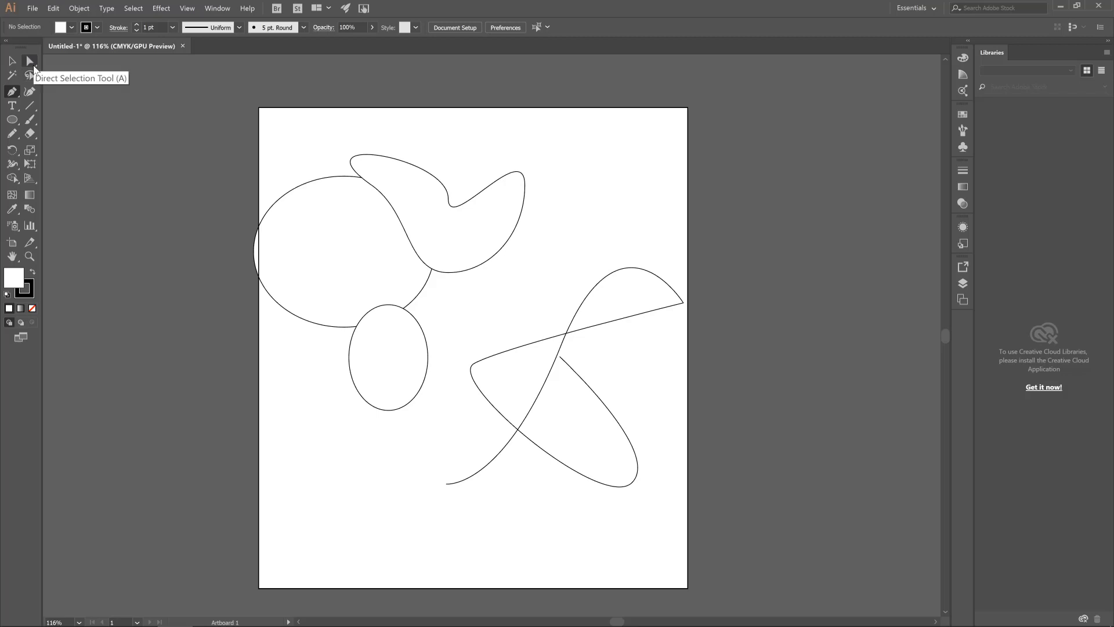
click(17, 98)
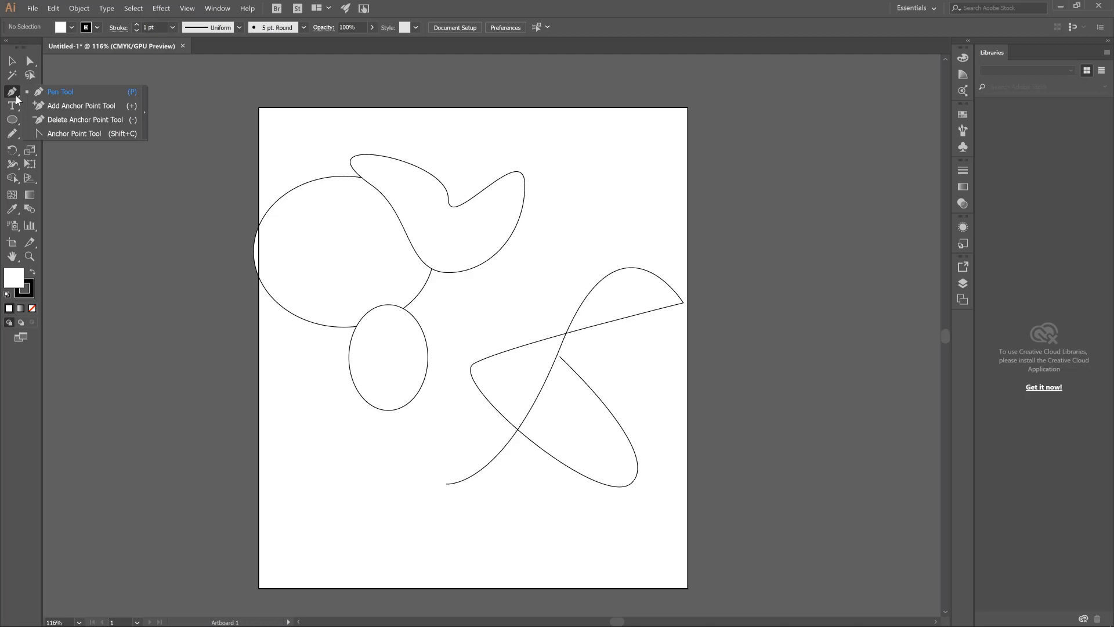
click(16, 98)
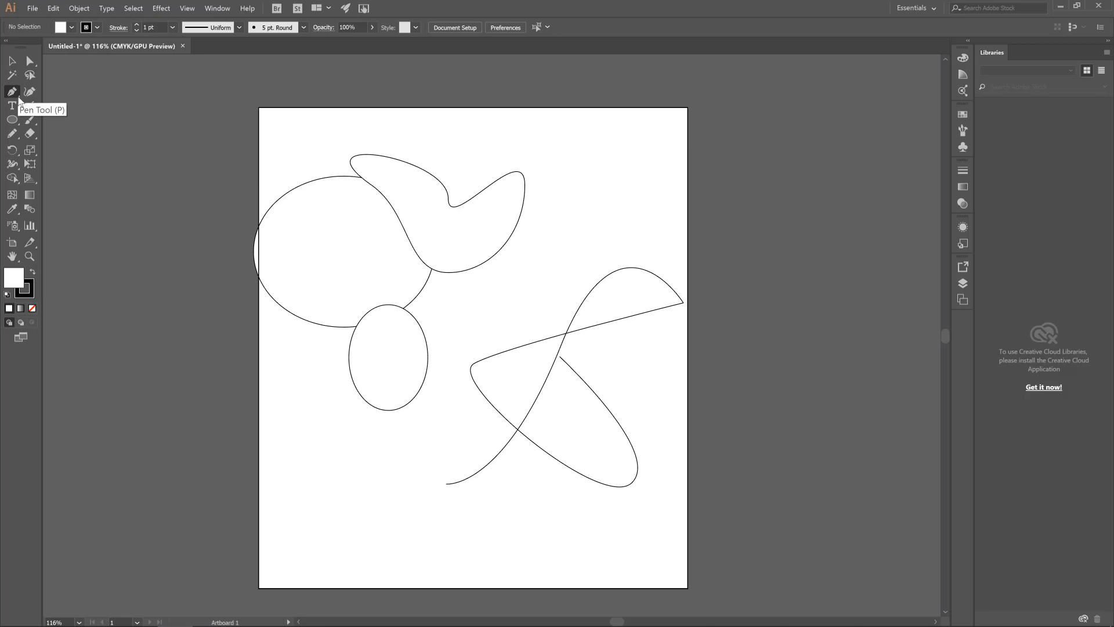
click(18, 99)
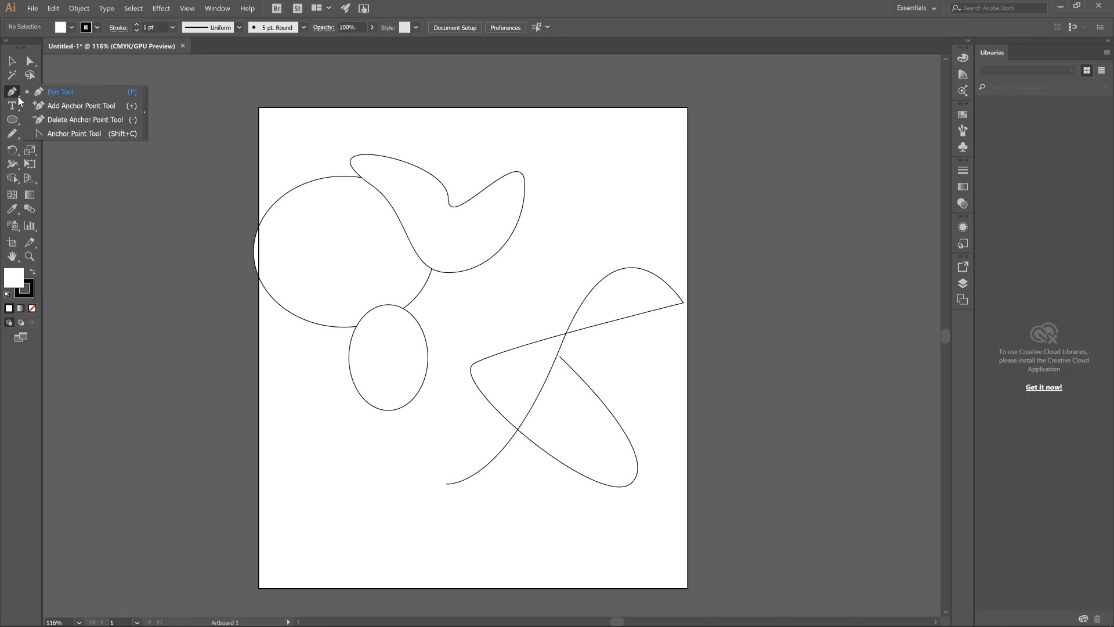
click(17, 100)
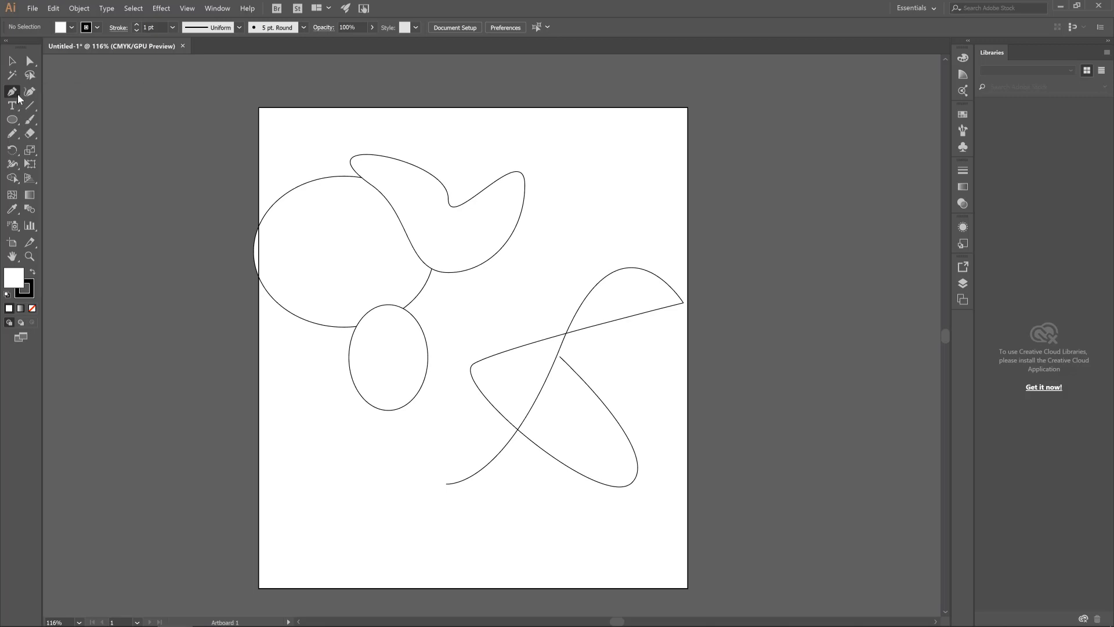
click(19, 100)
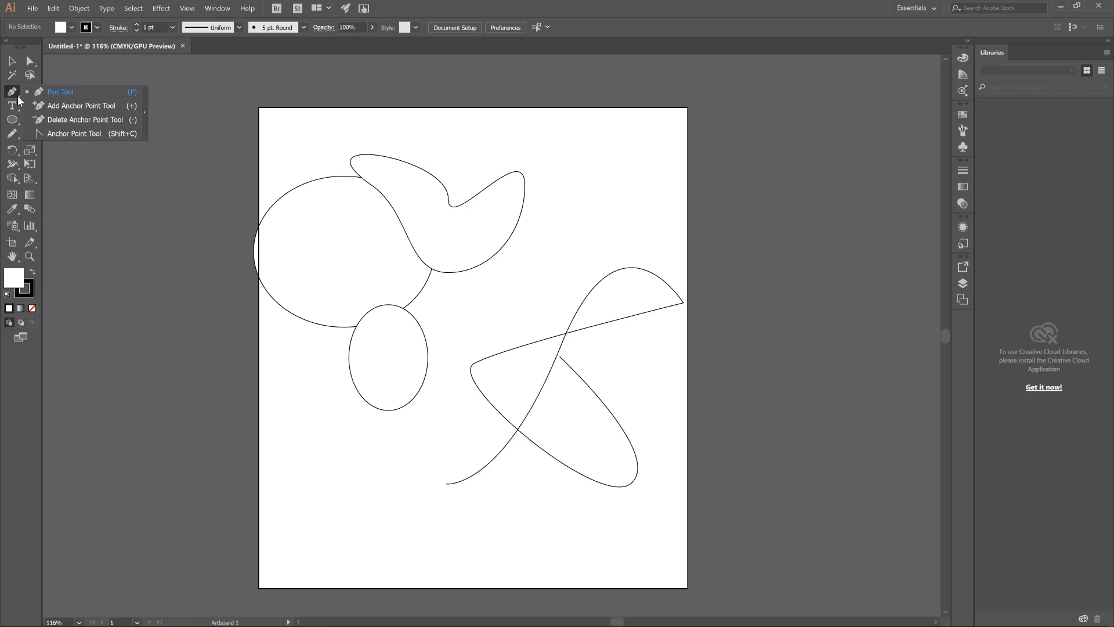
click(16, 100)
click(19, 100)
click(31, 63)
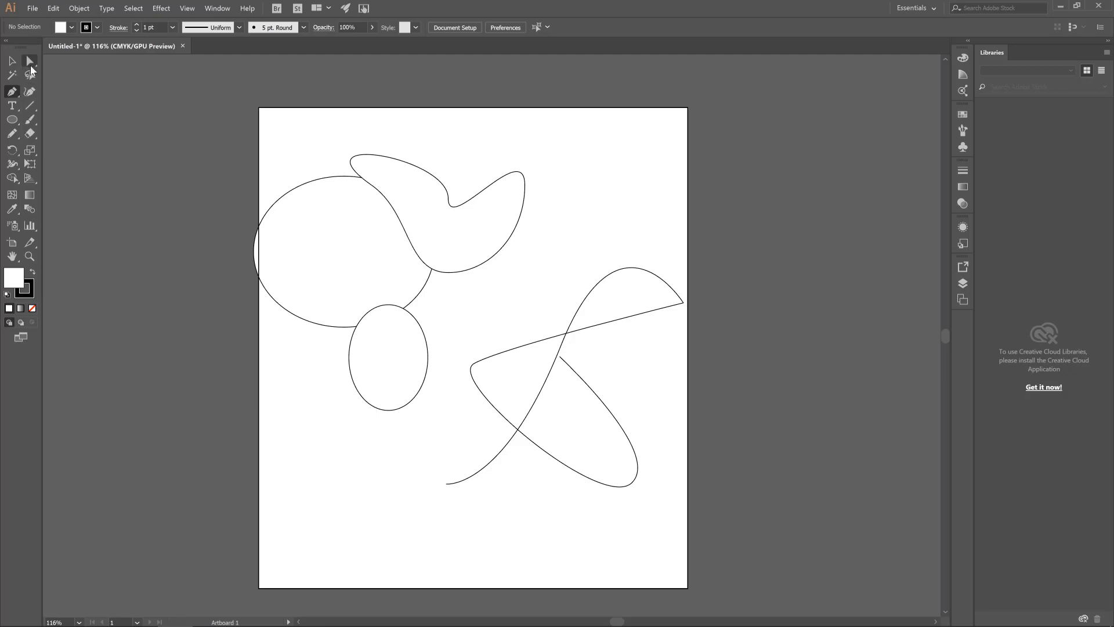
click(31, 65)
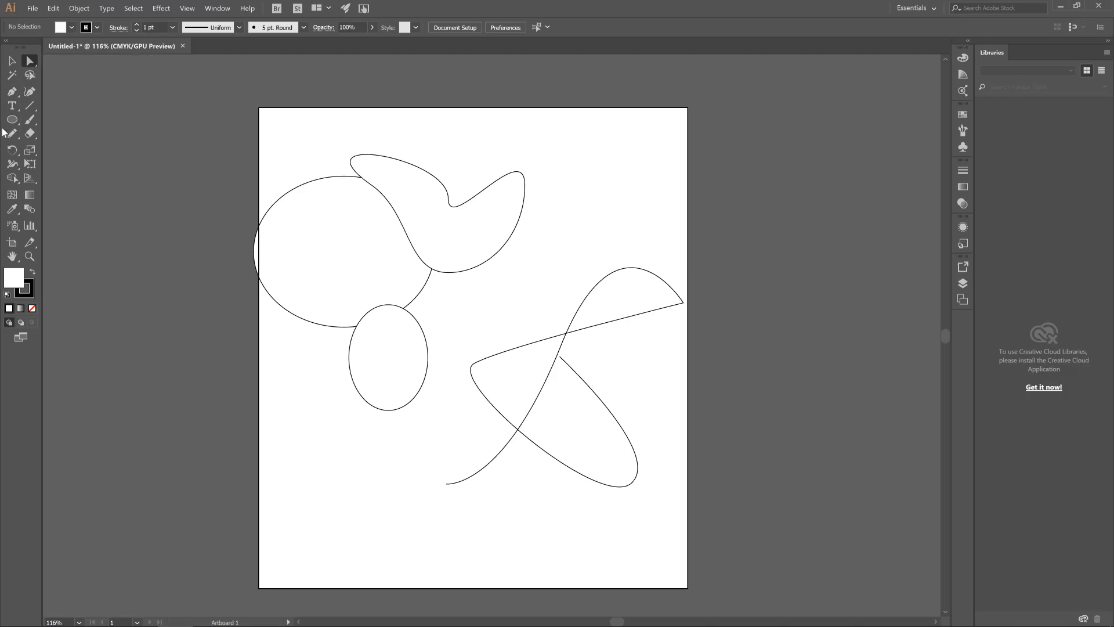
Draw a closed curved shape of about 270 × 350 pt with the Curvature tool, right of the crescent and overlapping the winding path
click(28, 93)
click(534, 205)
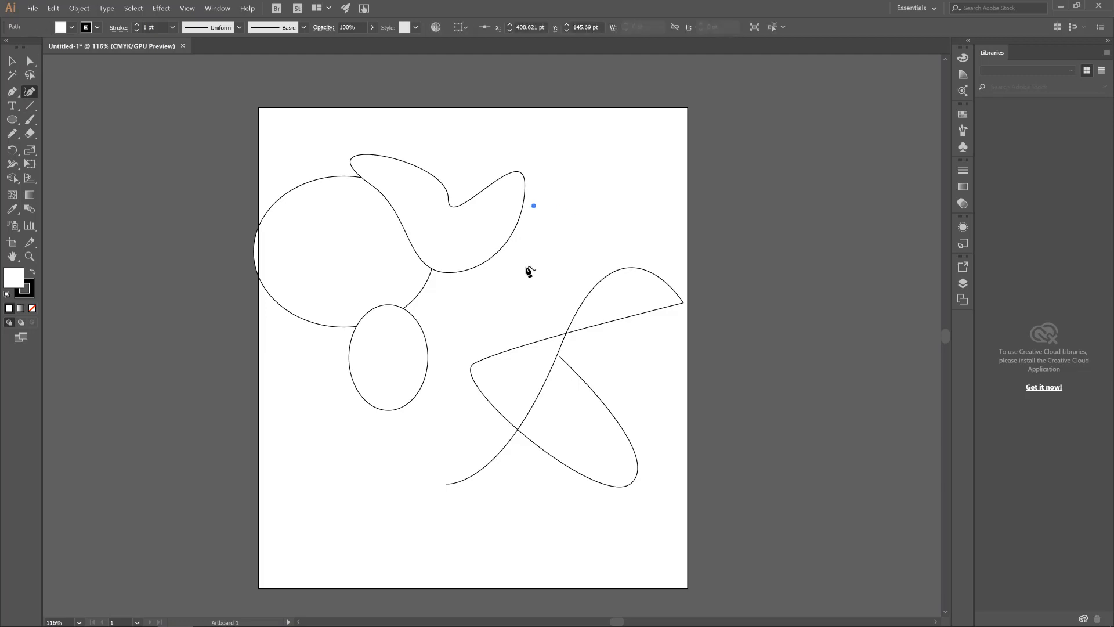
click(551, 299)
click(463, 274)
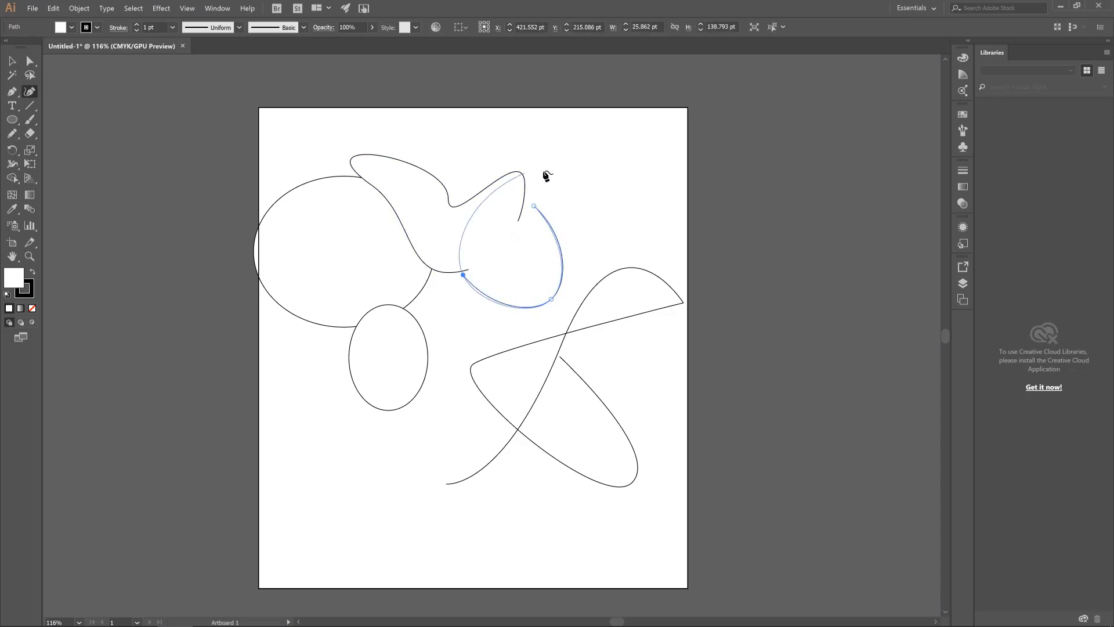
click(522, 205)
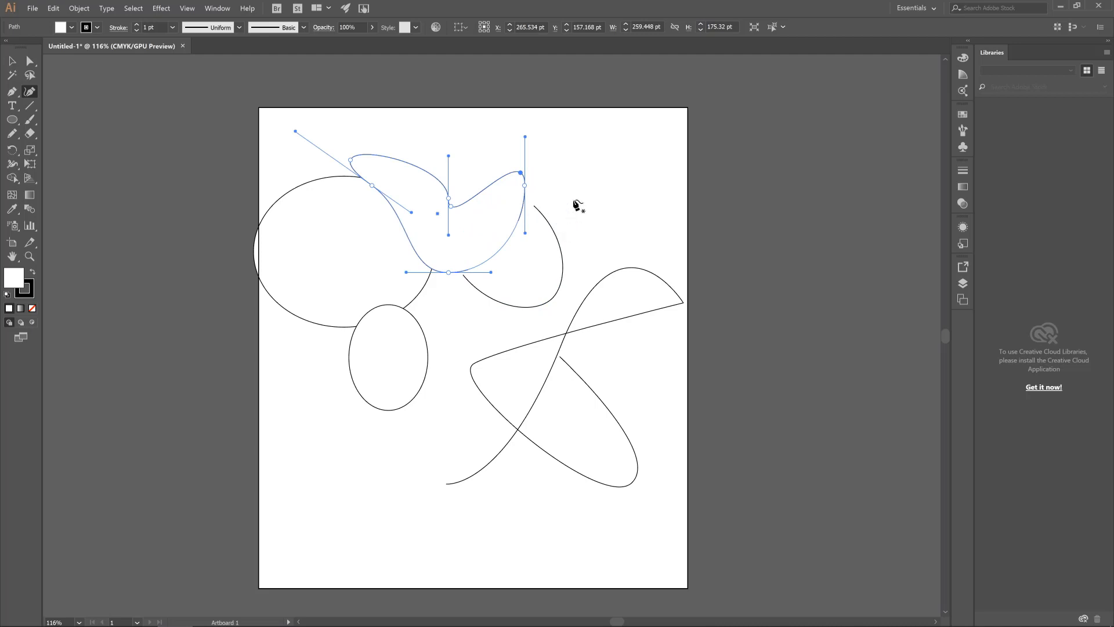
click(601, 209)
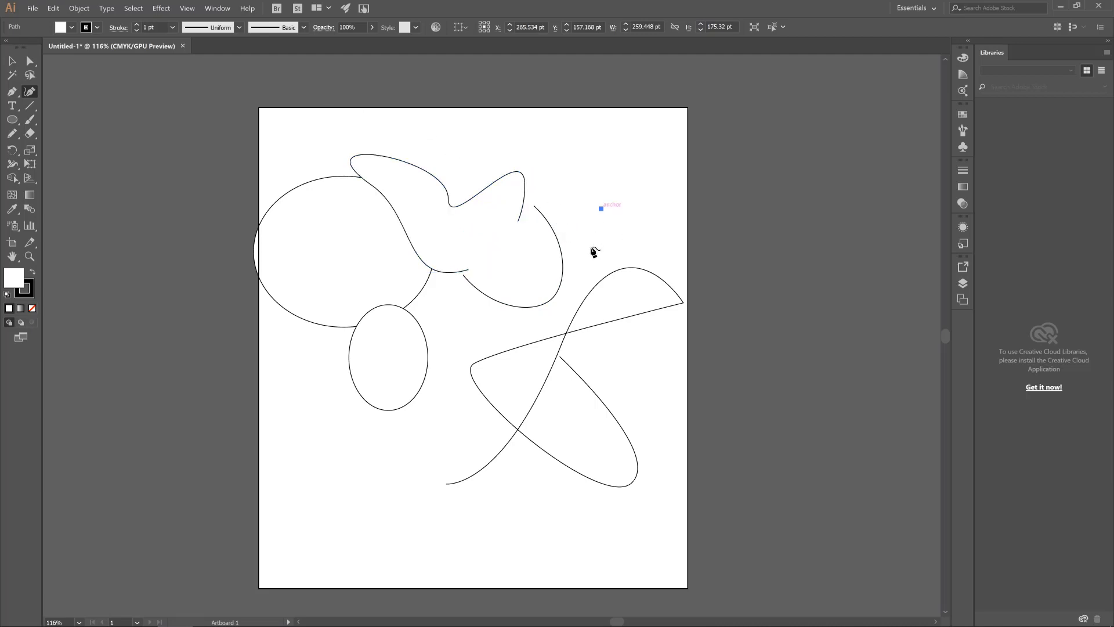
click(463, 274)
click(627, 414)
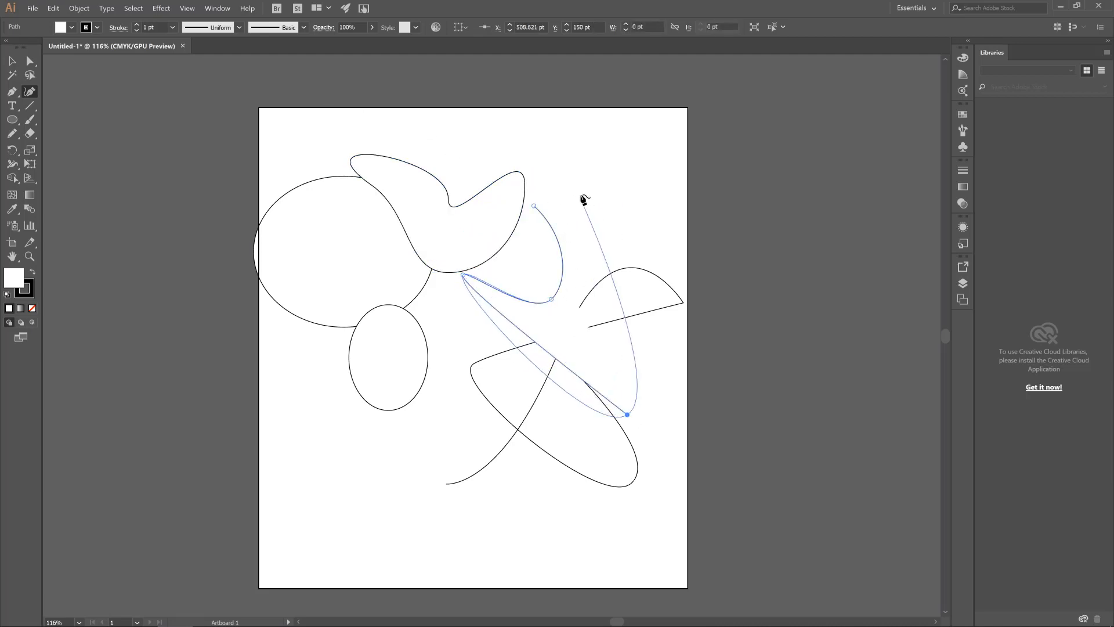
click(571, 182)
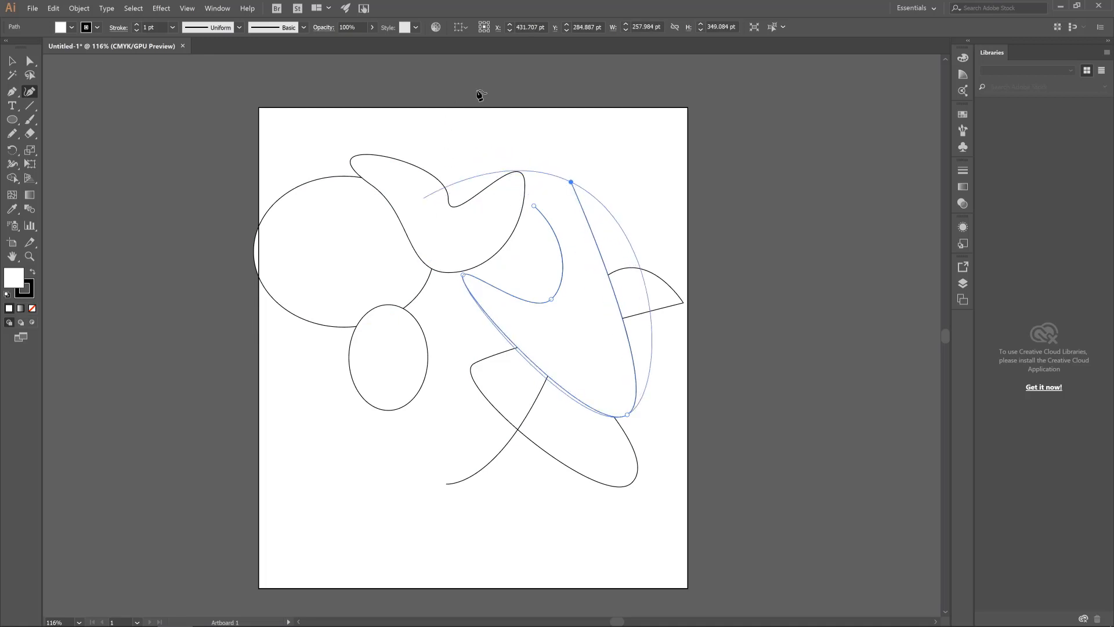
click(533, 206)
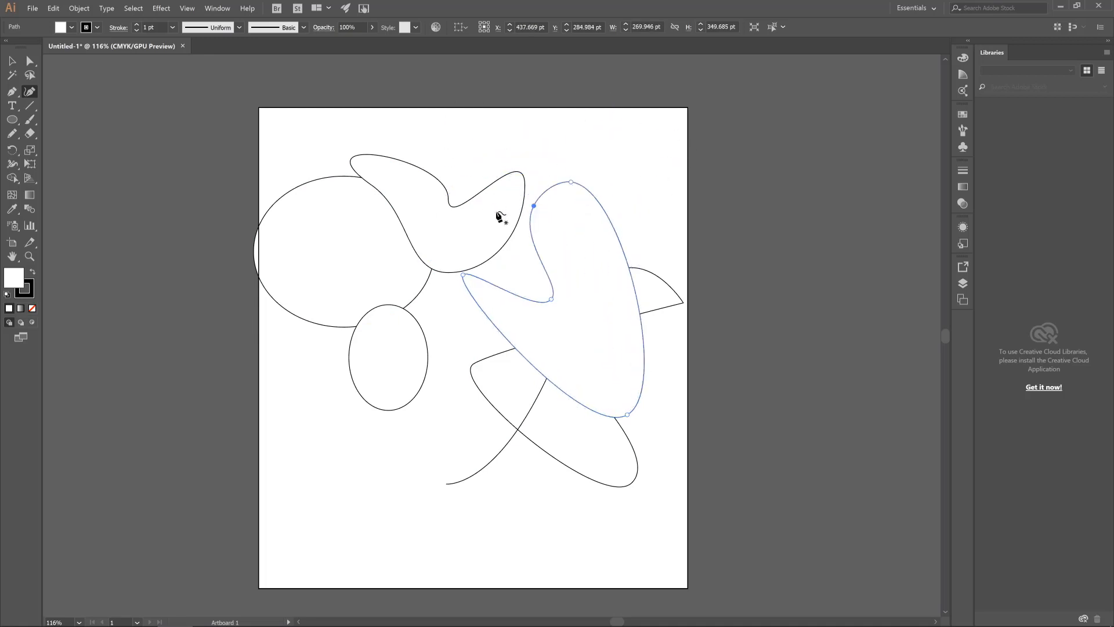
Add the text "Lancecourse" above the crescent and enlarge it to about 43 pt
click(12, 106)
click(443, 157)
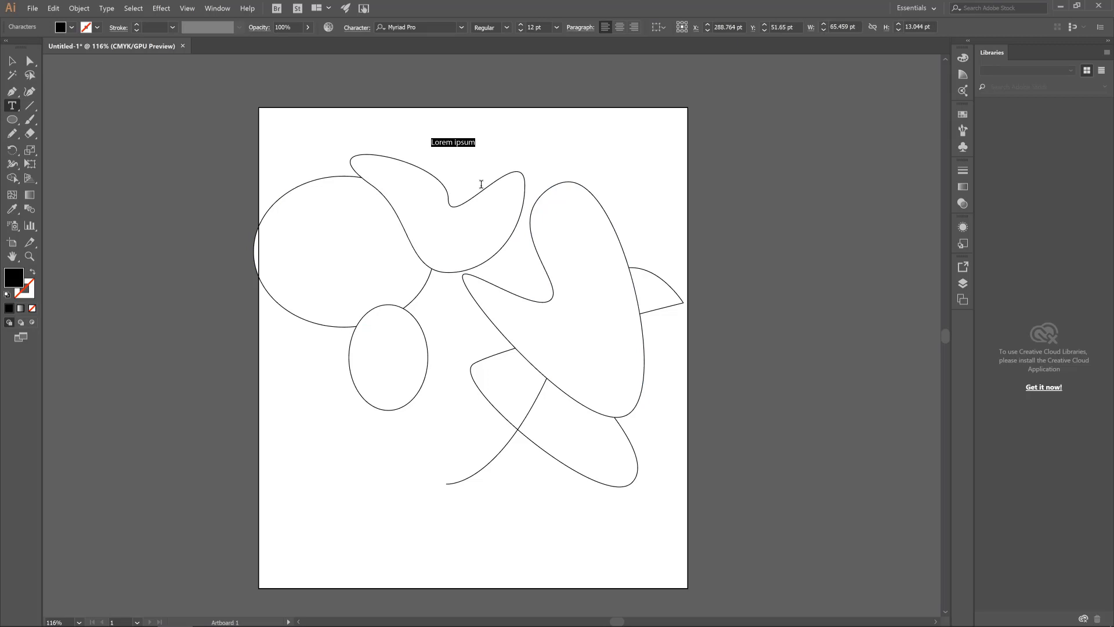
text(Lancecourse)
key(Escape)
drag(443, 149, 580, 154)
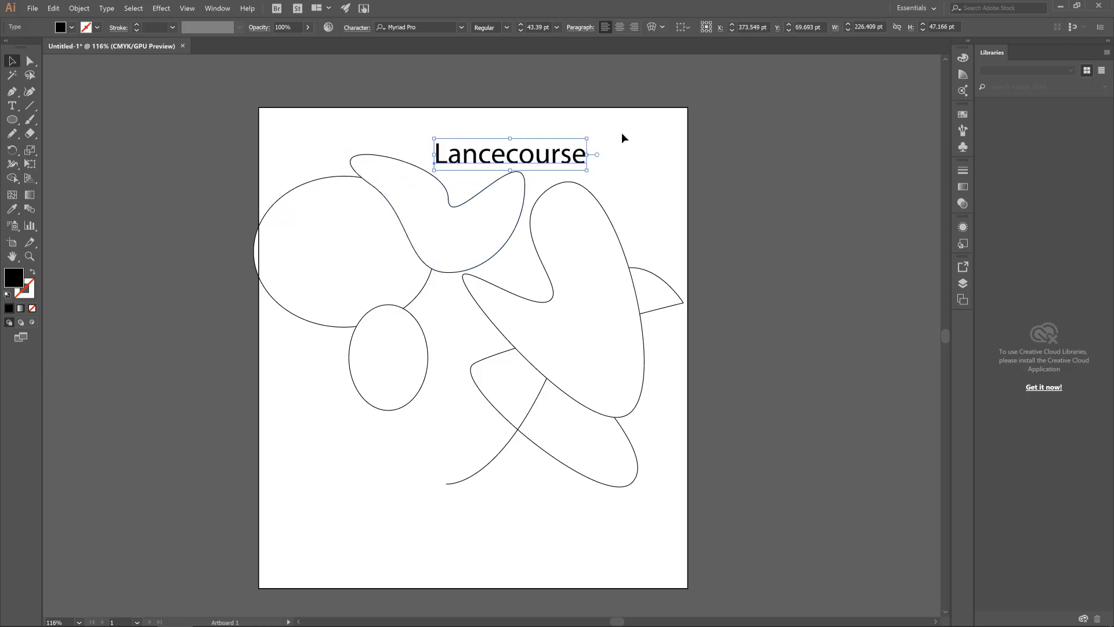
Move the "Lancecourse" text slightly up and left, centring it near the artboard's top edge
click(622, 138)
drag(496, 158, 475, 149)
click(15, 111)
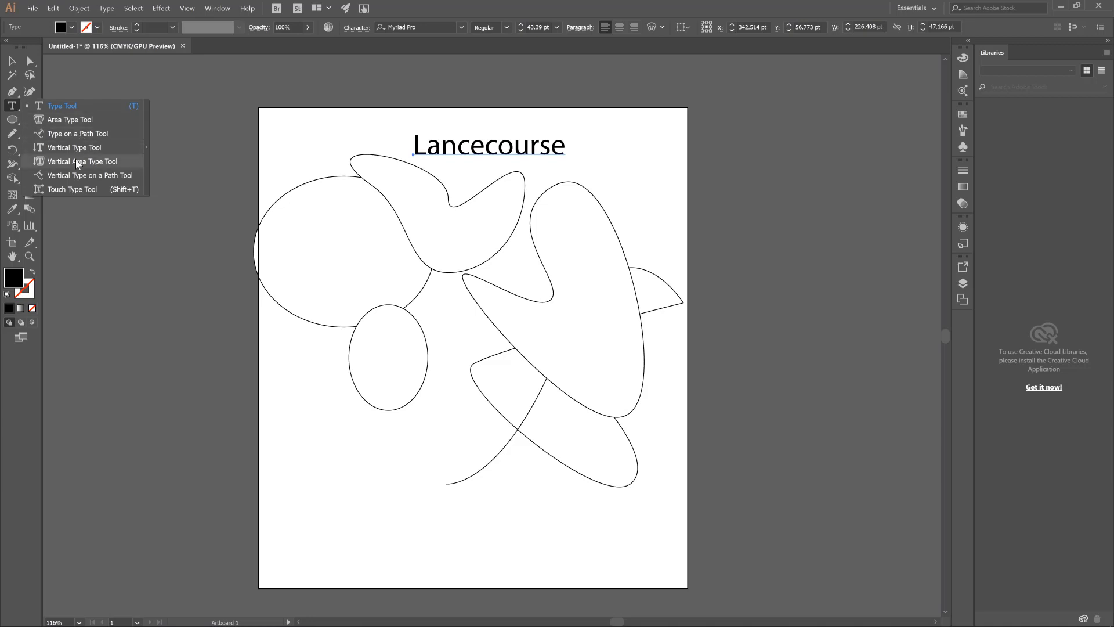
click(11, 107)
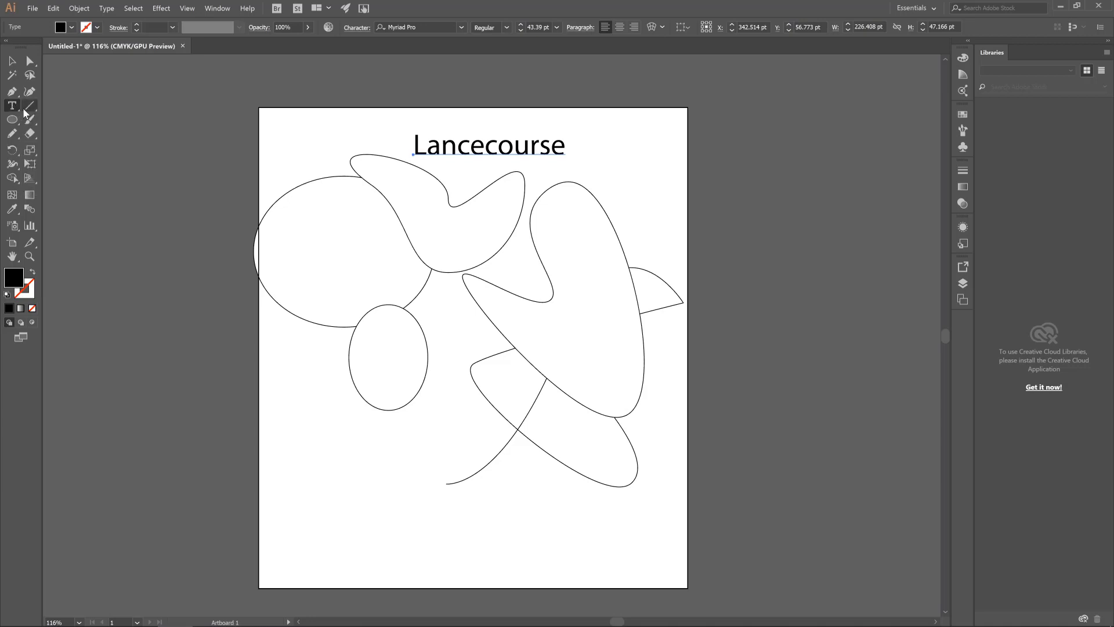
Draw two arcs around the small ellipse with the Arc tool, the larger about 164 × 141 pt
click(28, 108)
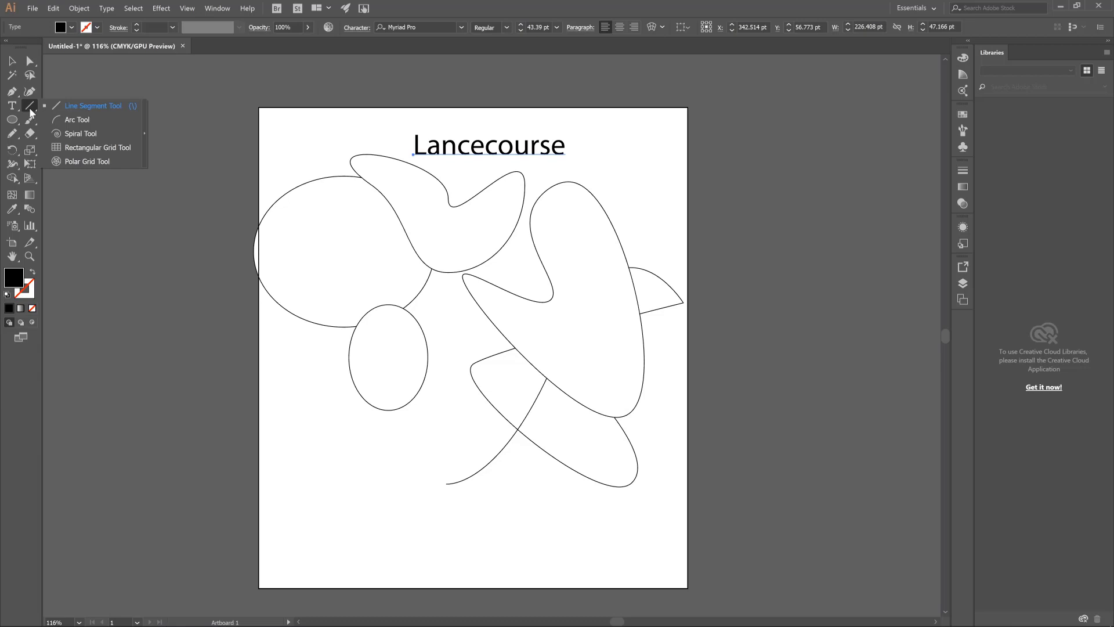
click(85, 122)
drag(293, 366, 345, 401)
mouse_move(459, 472)
mouse_down()
mouse_move(393, 445)
mouse_move(348, 377)
mouse_up()
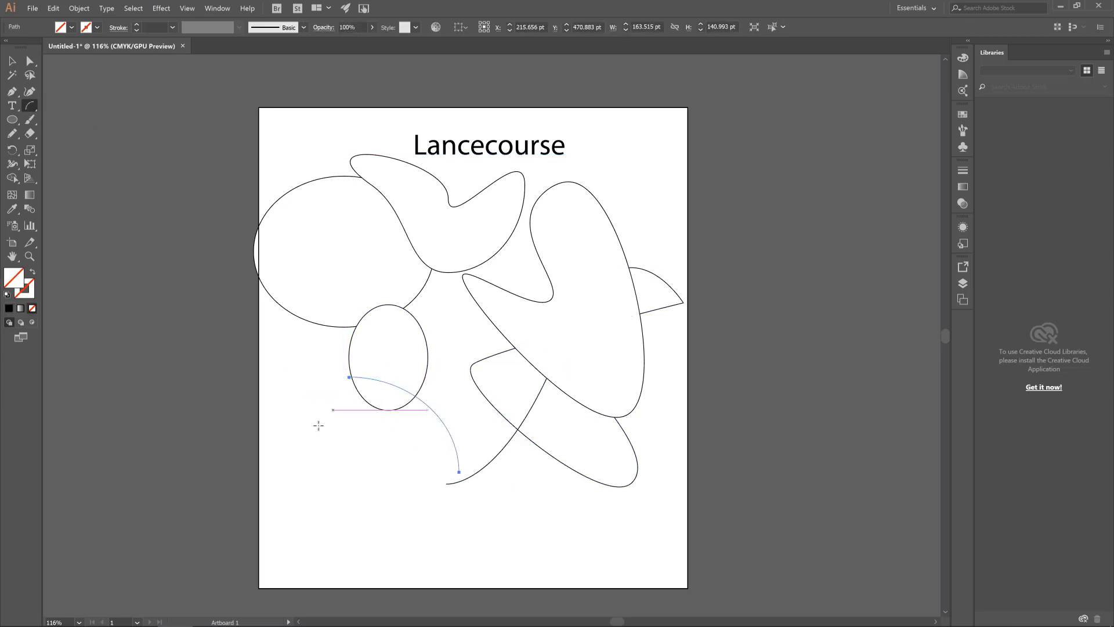
Draw three arcs below the small ellipse with the Arc tool, the first about 21 × 78 pt, and set the stroke colour to green
drag(316, 427, 329, 481)
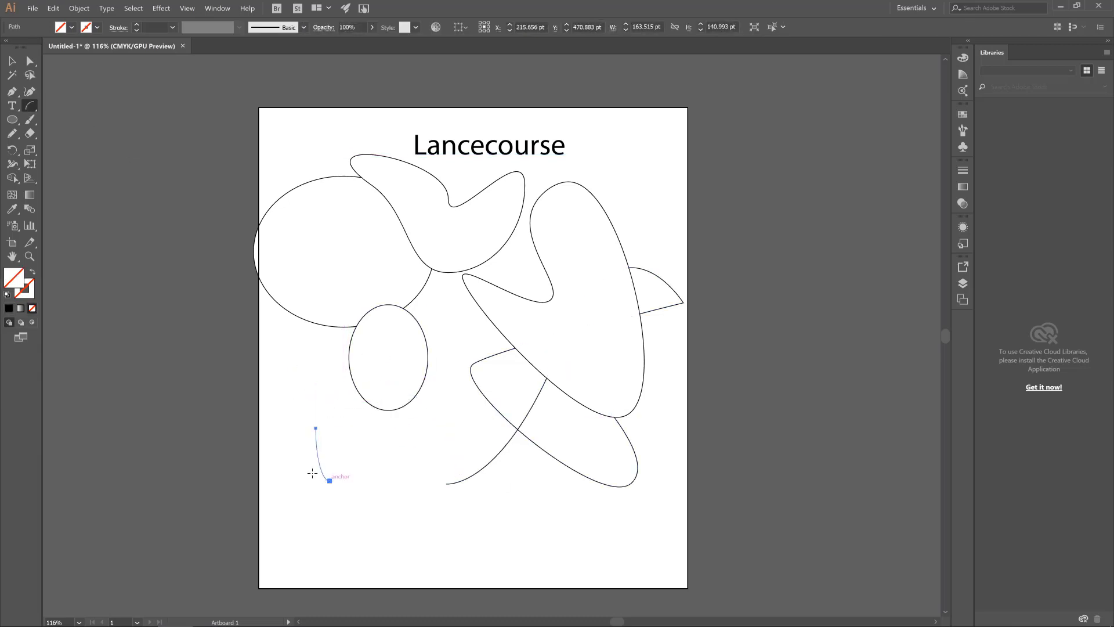
click(95, 29)
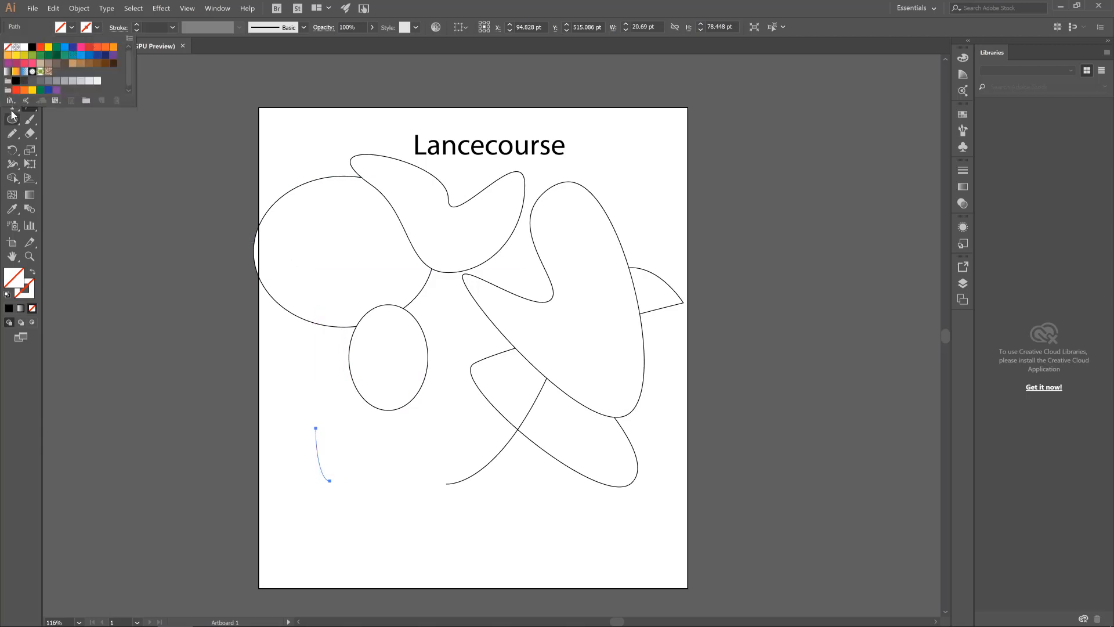
click(65, 55)
click(390, 438)
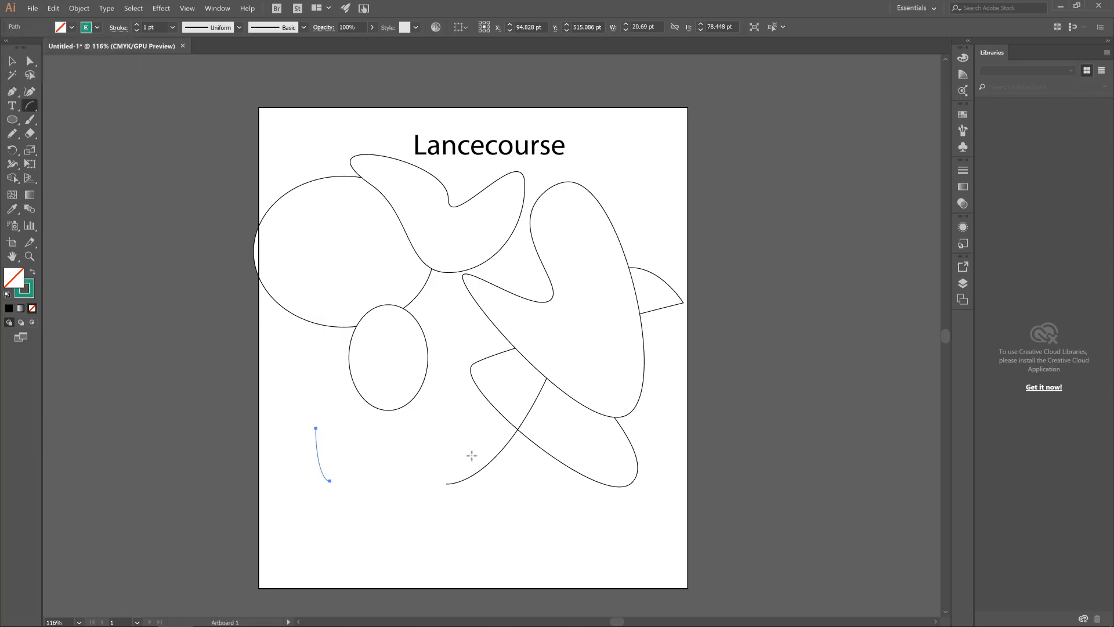
mouse_move(392, 431)
mouse_down()
mouse_move(529, 458)
mouse_move(511, 463)
mouse_up()
drag(425, 526, 341, 409)
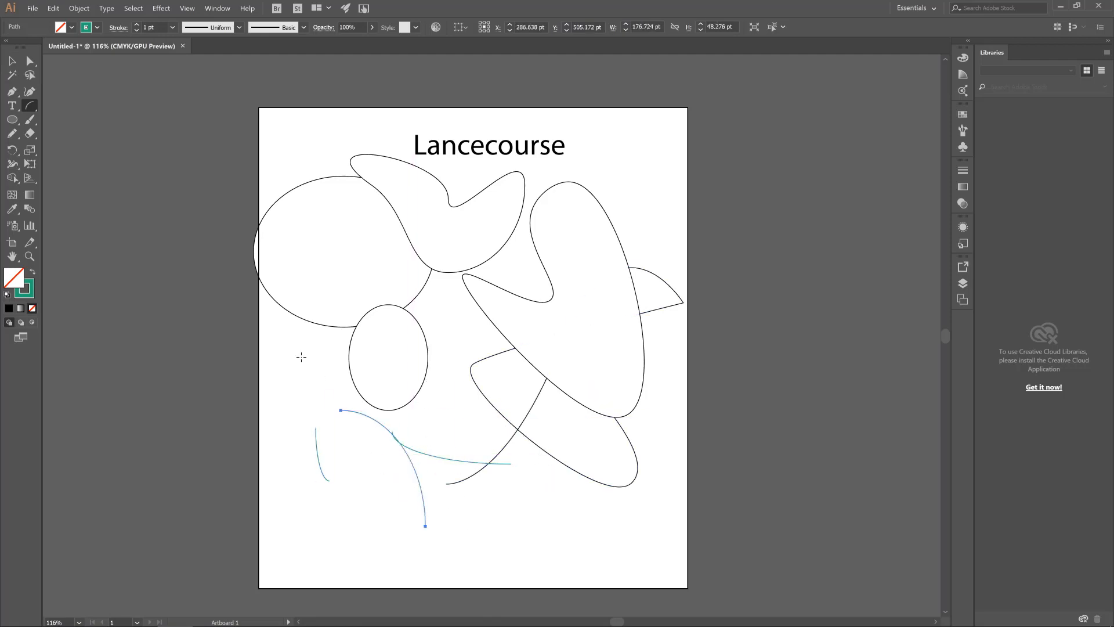
Paint freehand green strokes with the Paintbrush tool across the upper shapes and over the small ellipse, using the 5 pt Round brush
click(13, 120)
click(12, 120)
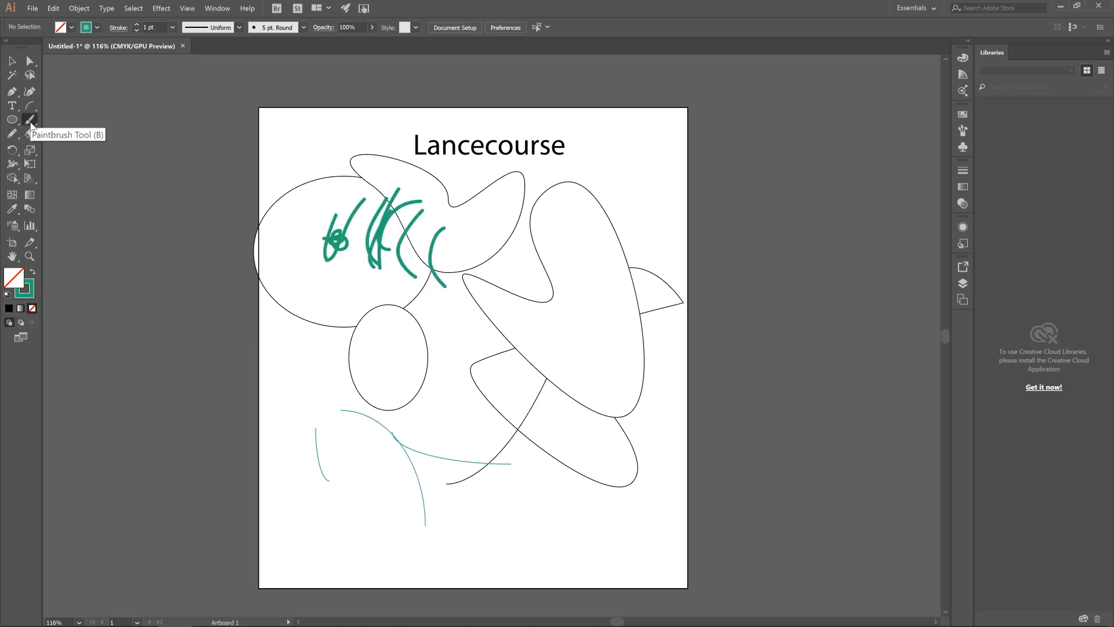
mouse_move(486, 218)
mouse_down()
mouse_move(508, 213)
mouse_move(570, 242)
mouse_move(486, 276)
mouse_up()
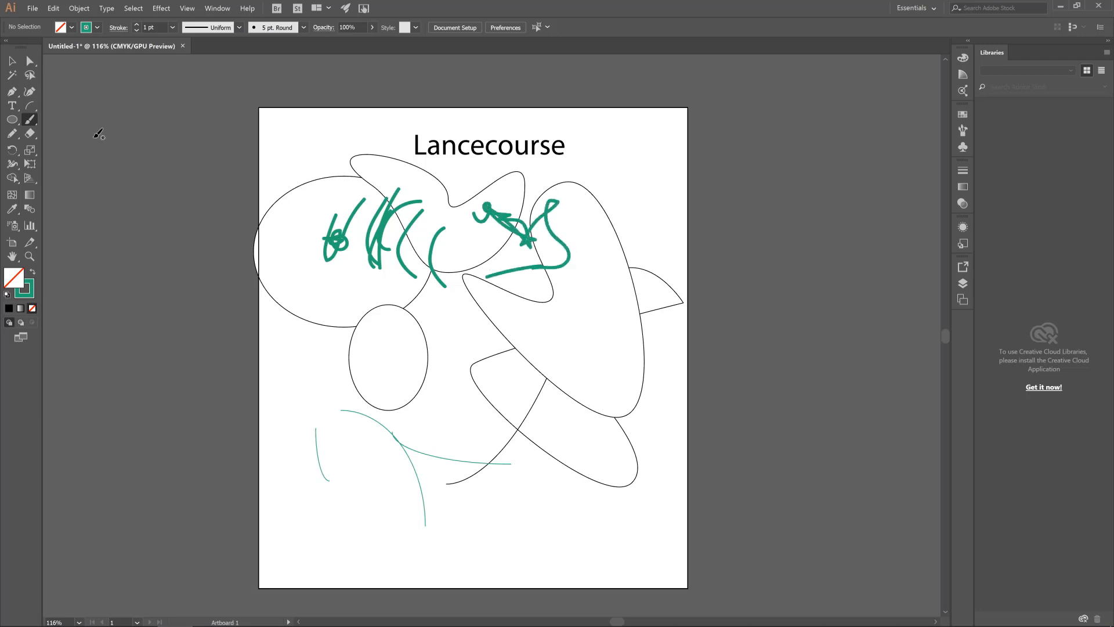
click(28, 122)
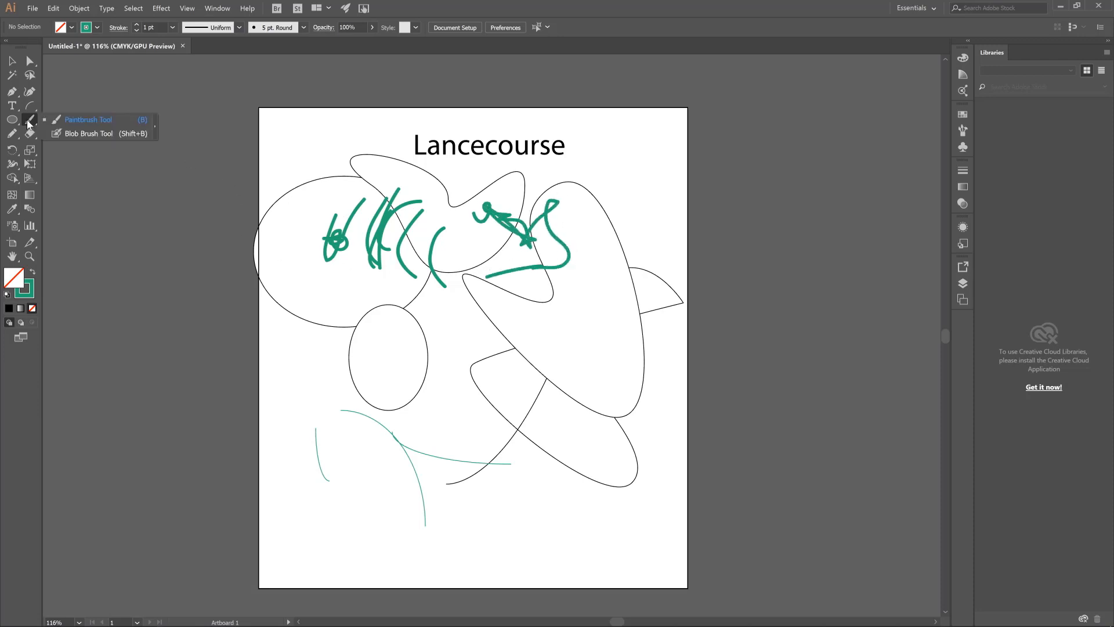
click(29, 118)
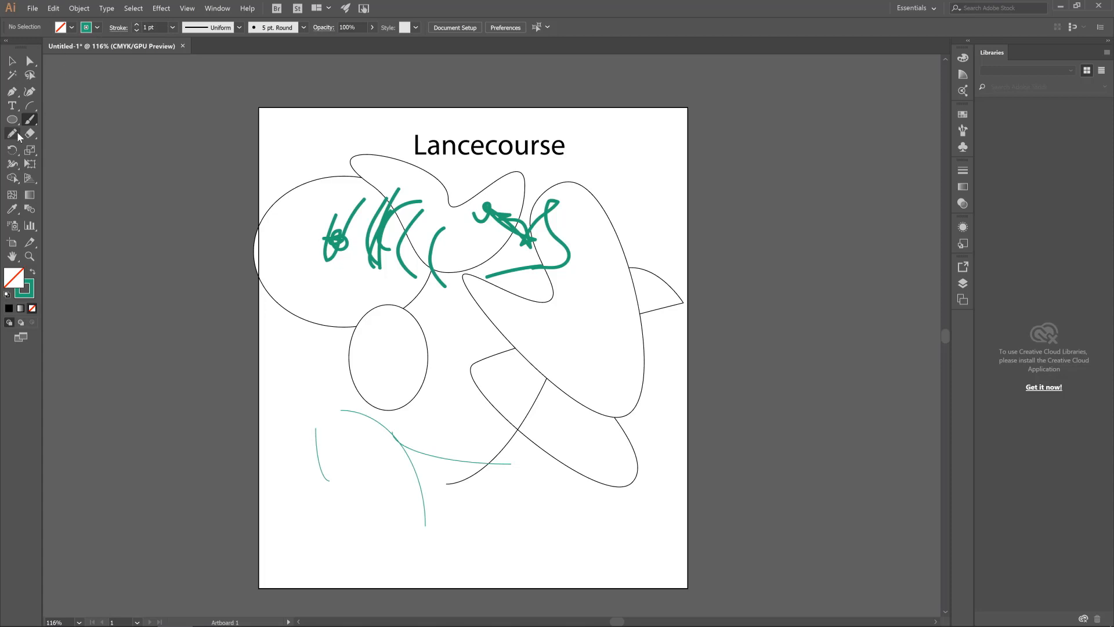
mouse_move(417, 325)
mouse_down()
mouse_move(456, 375)
mouse_move(436, 337)
mouse_move(451, 392)
mouse_move(401, 384)
mouse_move(496, 435)
mouse_move(486, 352)
mouse_up()
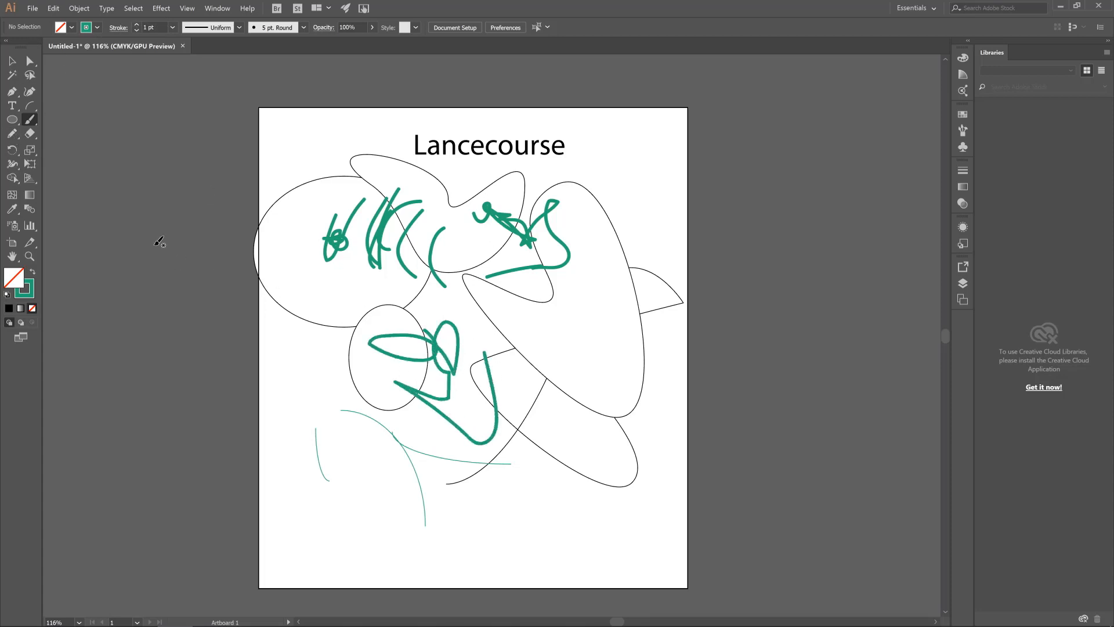
Scribble a path about 185 × 266 pt with the Pencil tool over the right-hand curved shapes, and erase parts of its middle
click(14, 135)
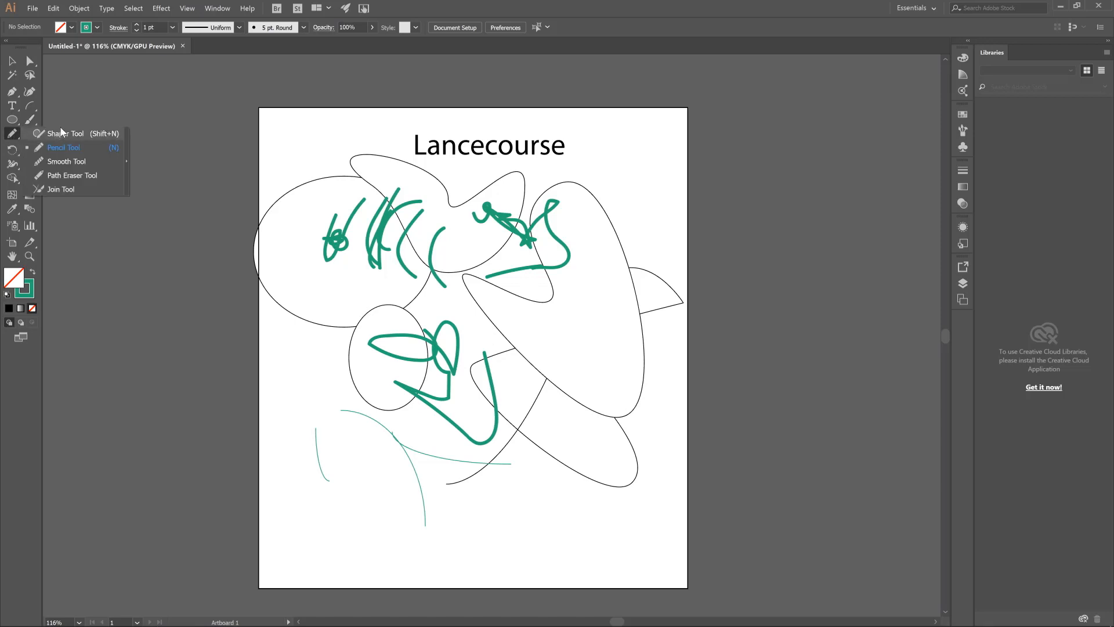
click(12, 137)
mouse_move(543, 330)
mouse_down()
mouse_move(501, 346)
mouse_move(557, 406)
mouse_move(542, 339)
mouse_move(563, 399)
mouse_move(618, 370)
mouse_move(524, 279)
mouse_move(606, 362)
mouse_move(584, 326)
mouse_move(574, 444)
mouse_move(528, 379)
mouse_move(577, 343)
mouse_up()
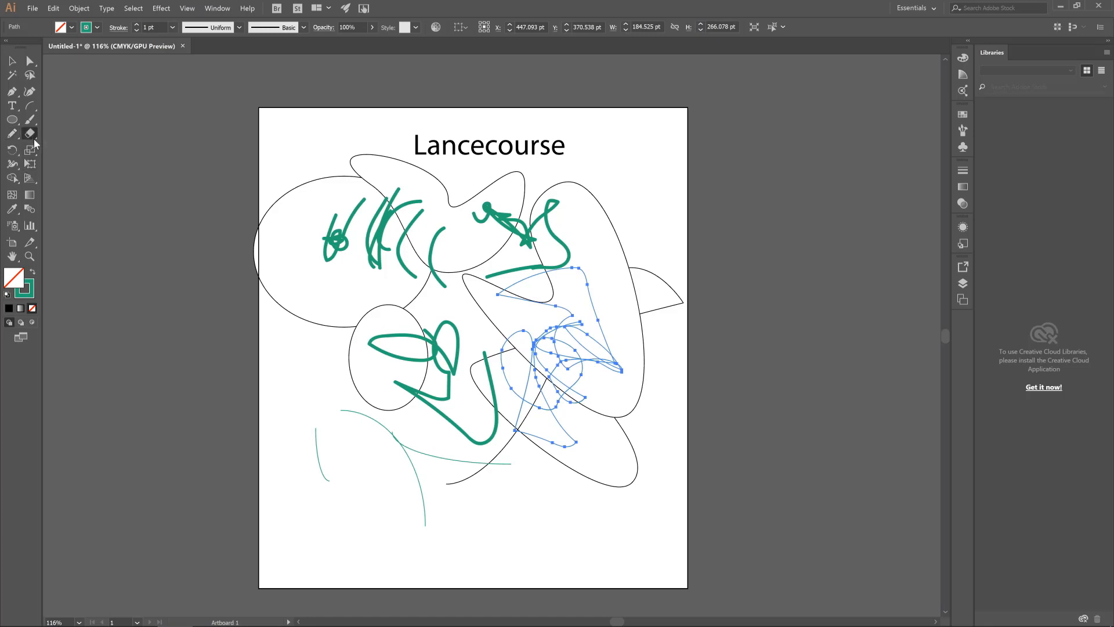
click(30, 133)
mouse_move(528, 347)
mouse_down()
mouse_move(608, 344)
mouse_move(586, 328)
mouse_move(554, 354)
mouse_move(591, 350)
mouse_move(538, 322)
mouse_up()
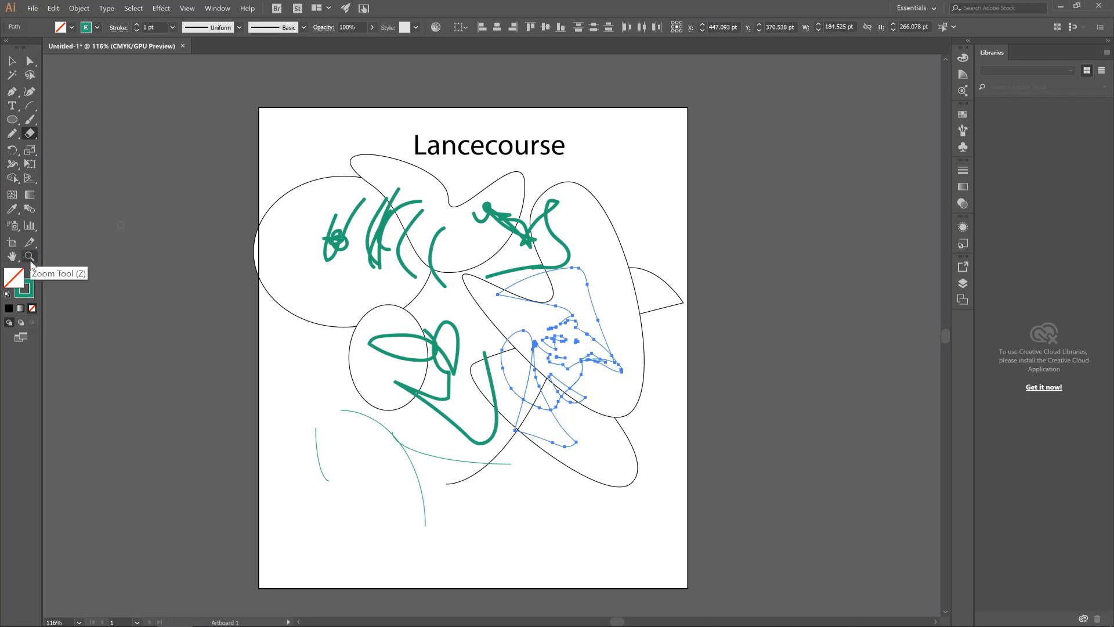
Delete all the artwork below the "Lancecourse" text
click(13, 154)
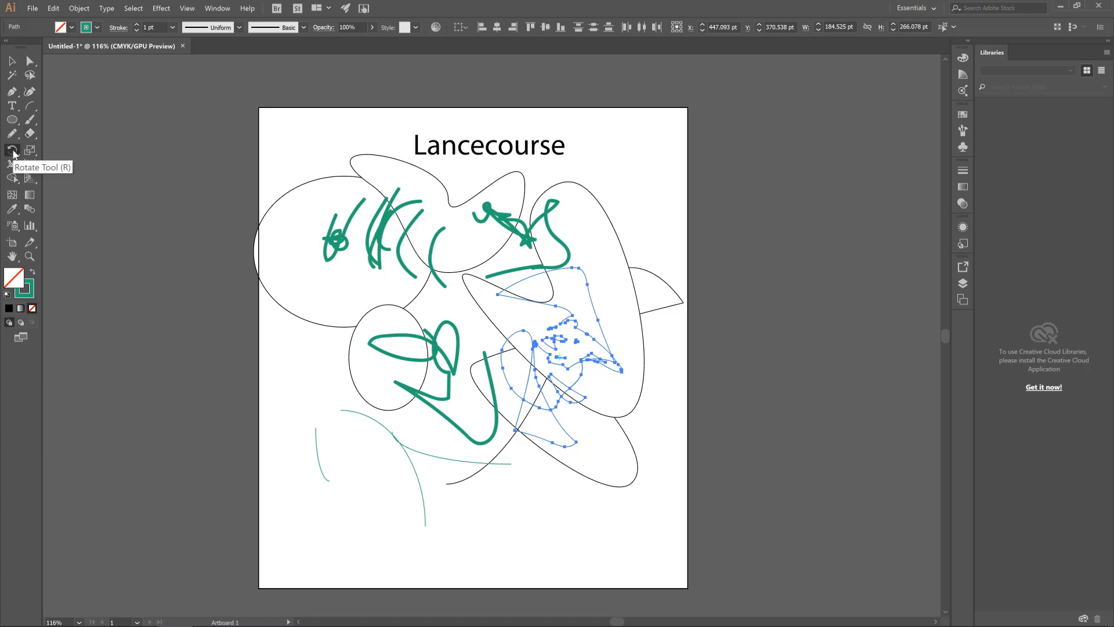
click(12, 61)
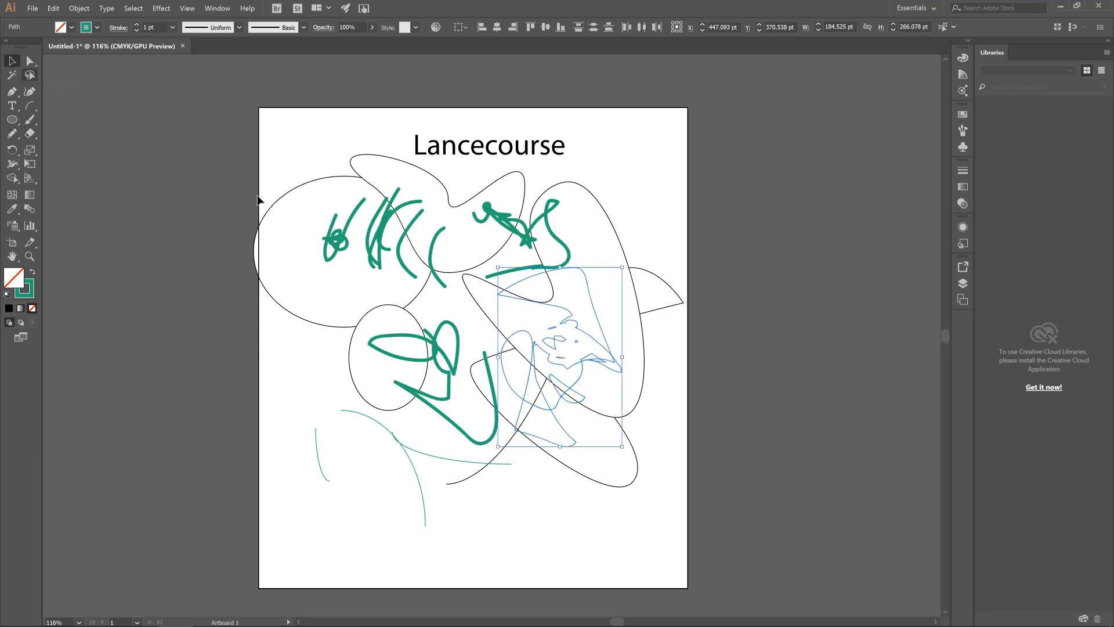
drag(239, 227, 645, 482)
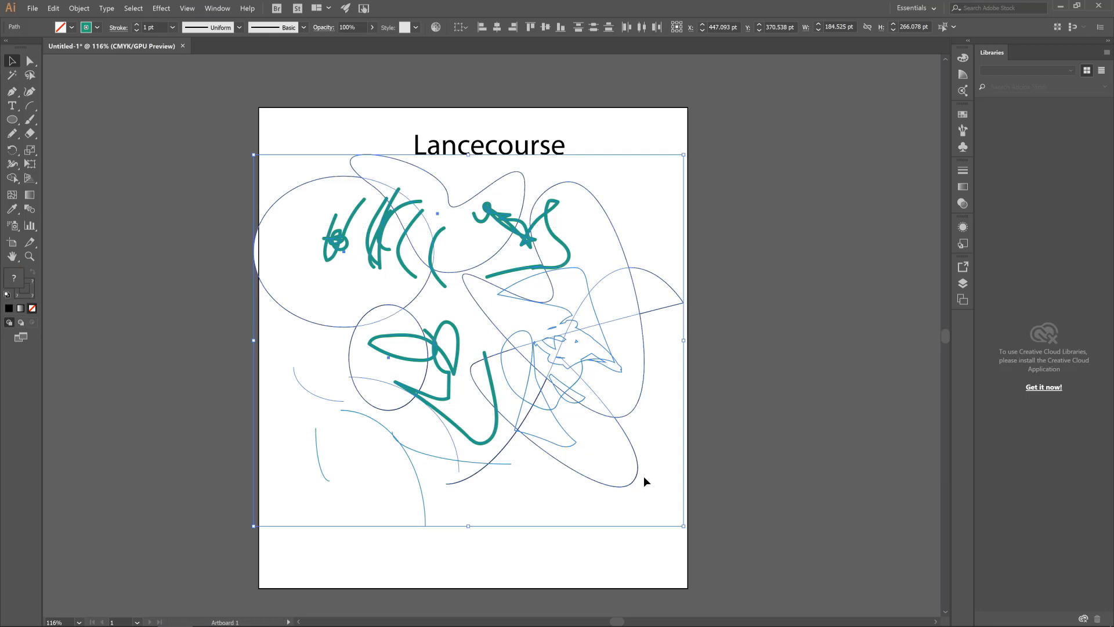
key(Delete)
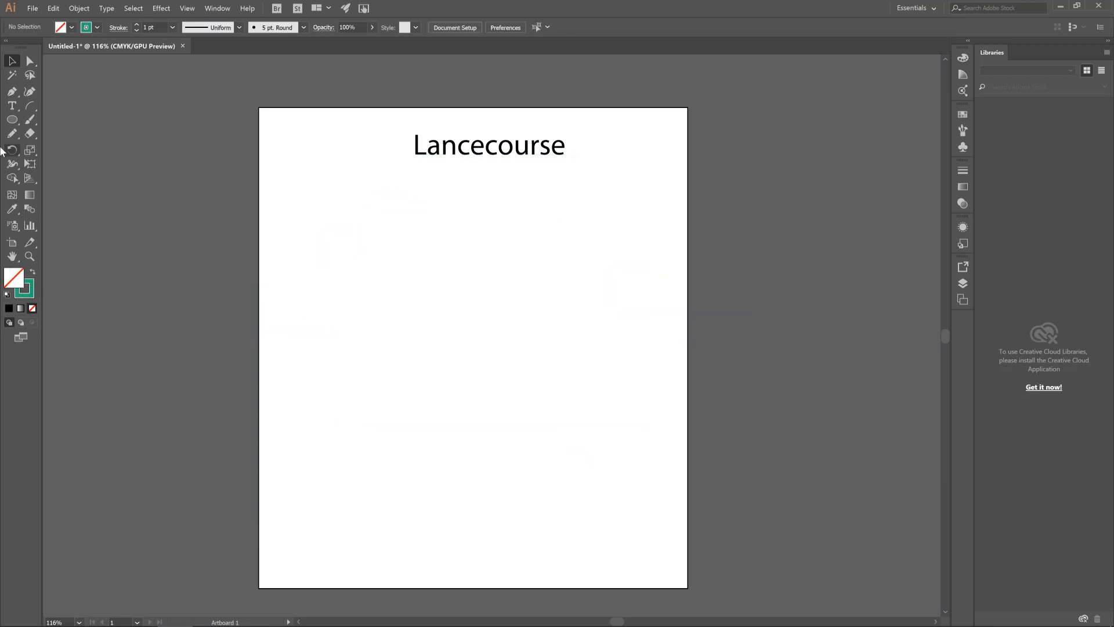
Draw a five-pointed star about 378 × 359 pt in the artboard's upper half and set its stroke to 5 pt
drag(12, 119, 79, 137)
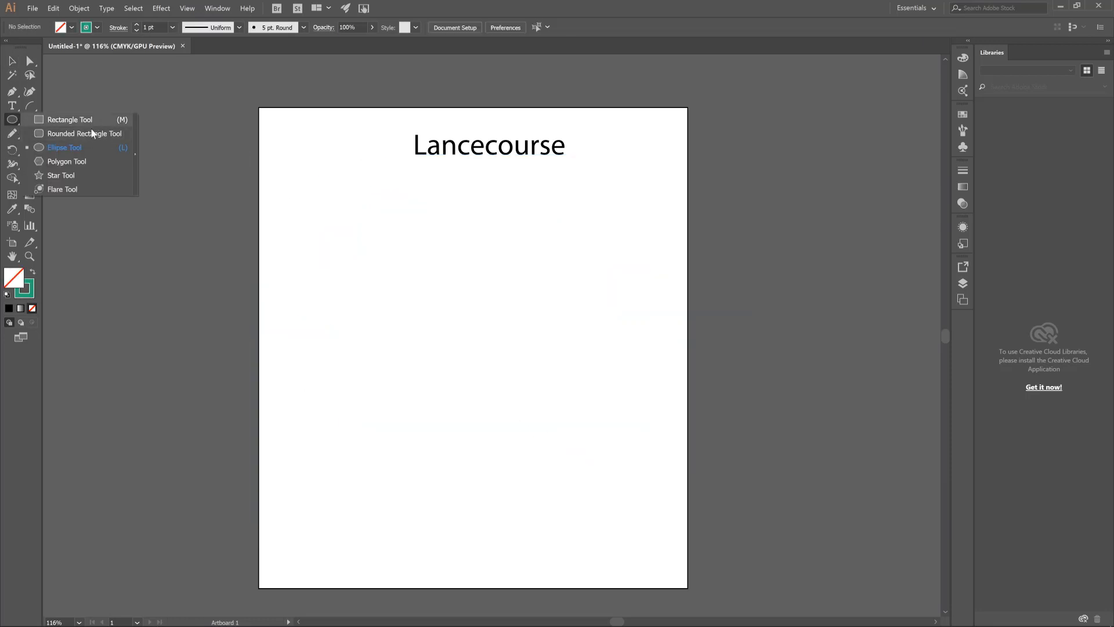
click(84, 133)
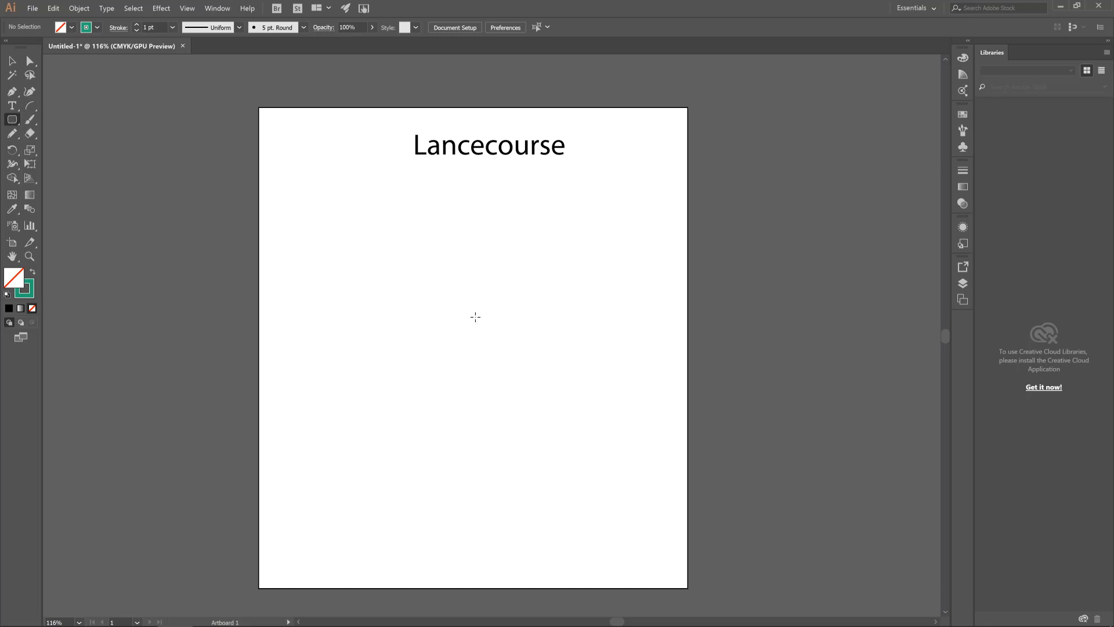
drag(11, 120, 151, 213)
drag(418, 270, 492, 376)
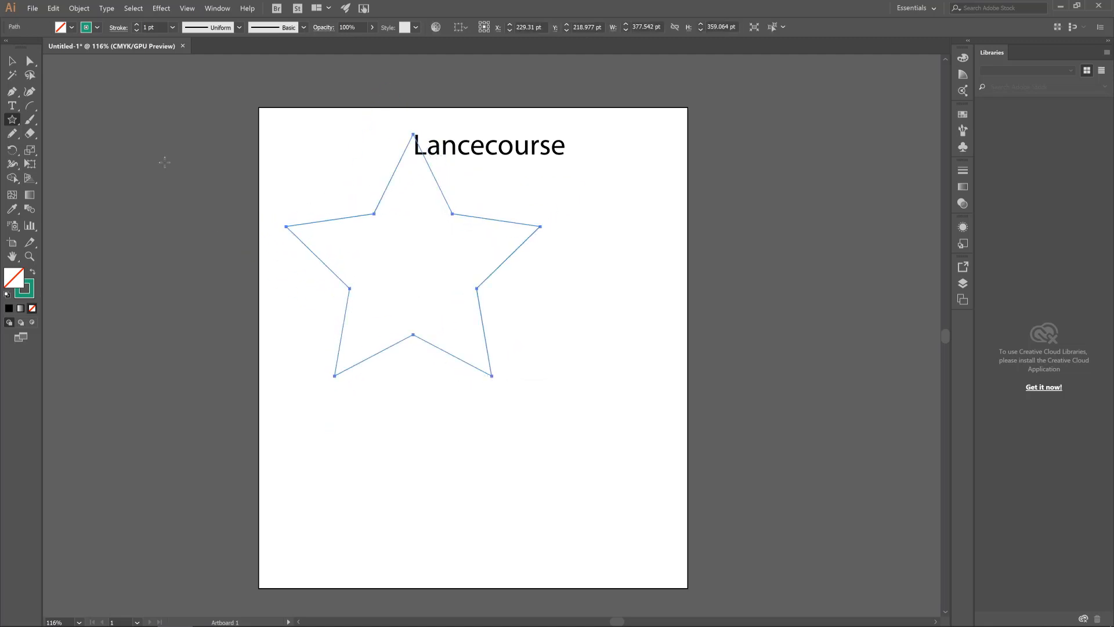
click(136, 25)
click(137, 24)
click(136, 24)
click(136, 25)
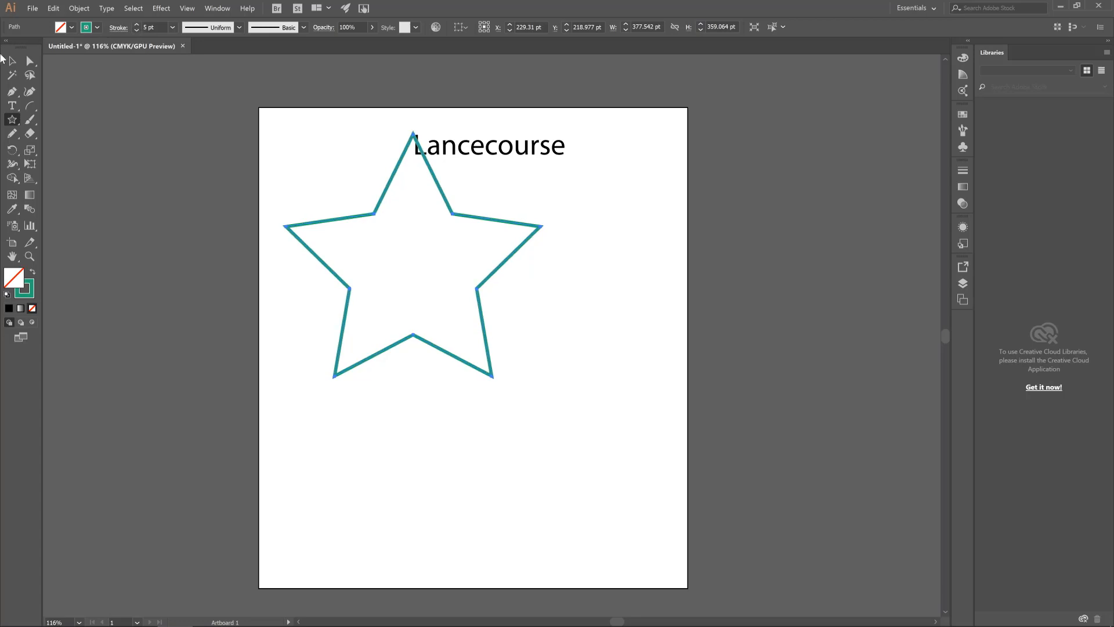
Move the star slightly down and right so that it sits below the "Lancecourse" text
click(10, 61)
drag(378, 213, 402, 261)
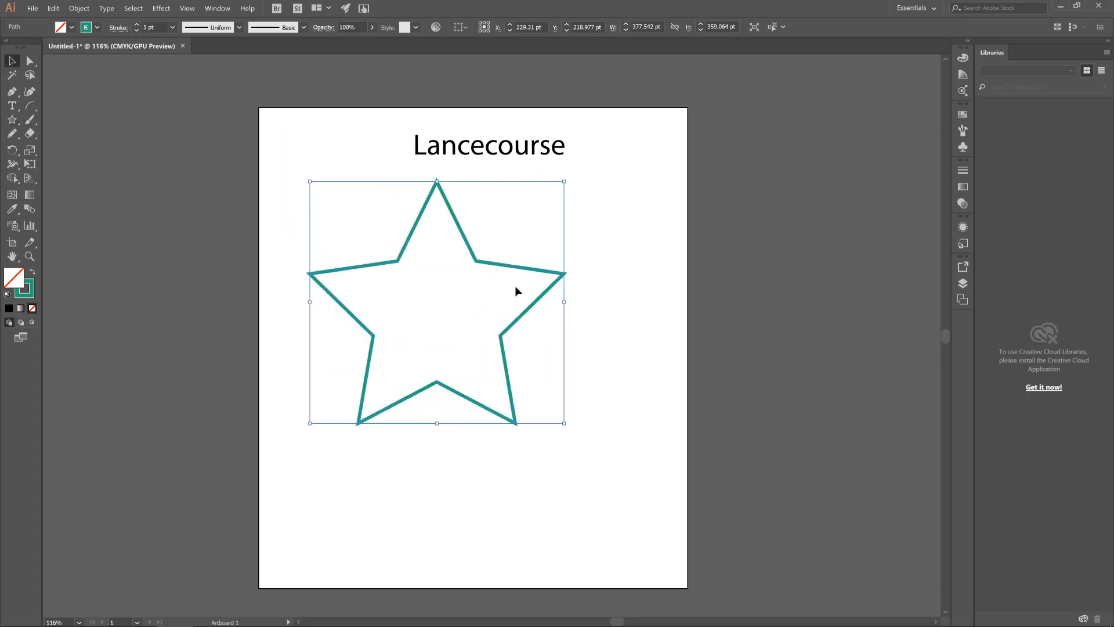
click(603, 273)
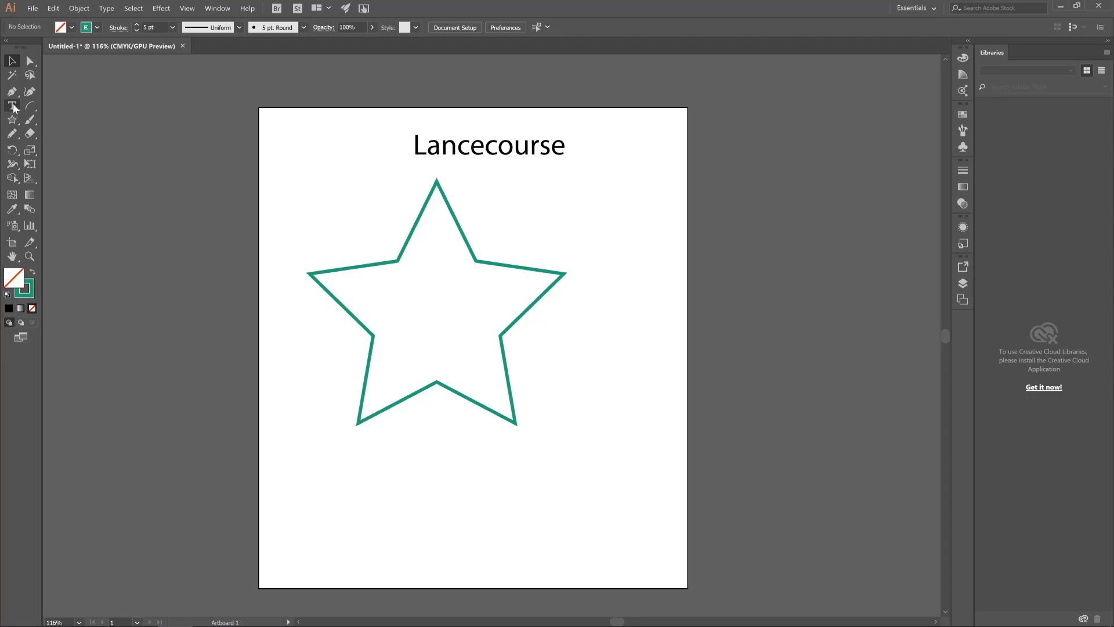
Reduce the star to a triangle by deleting every anchor point except the top tip and the two lower inner corners
click(29, 60)
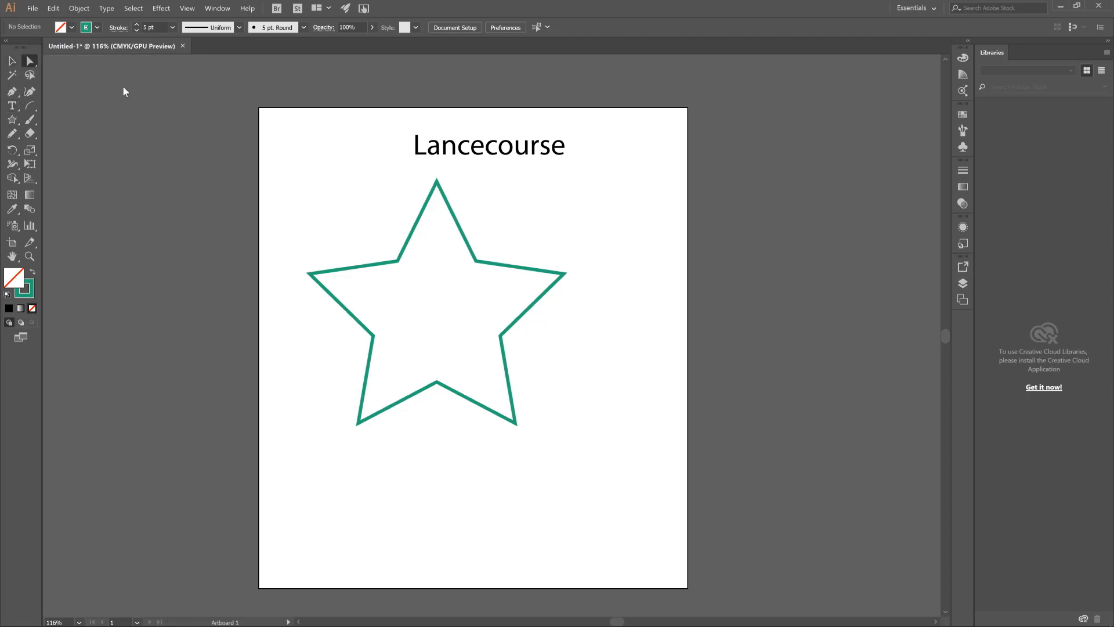
click(437, 383)
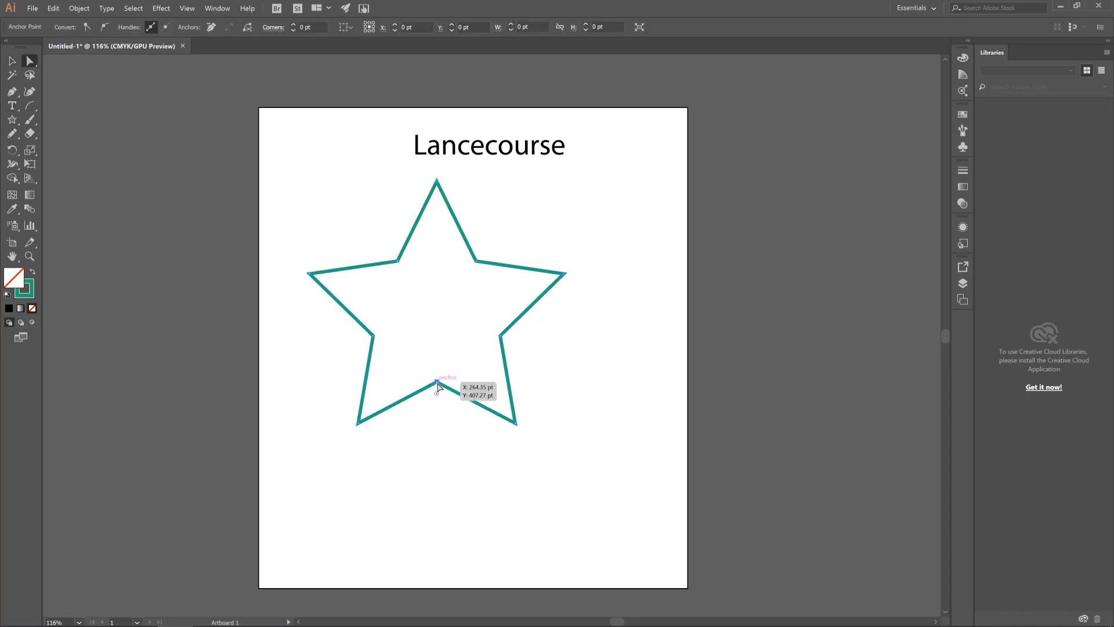
drag(16, 99, 58, 118)
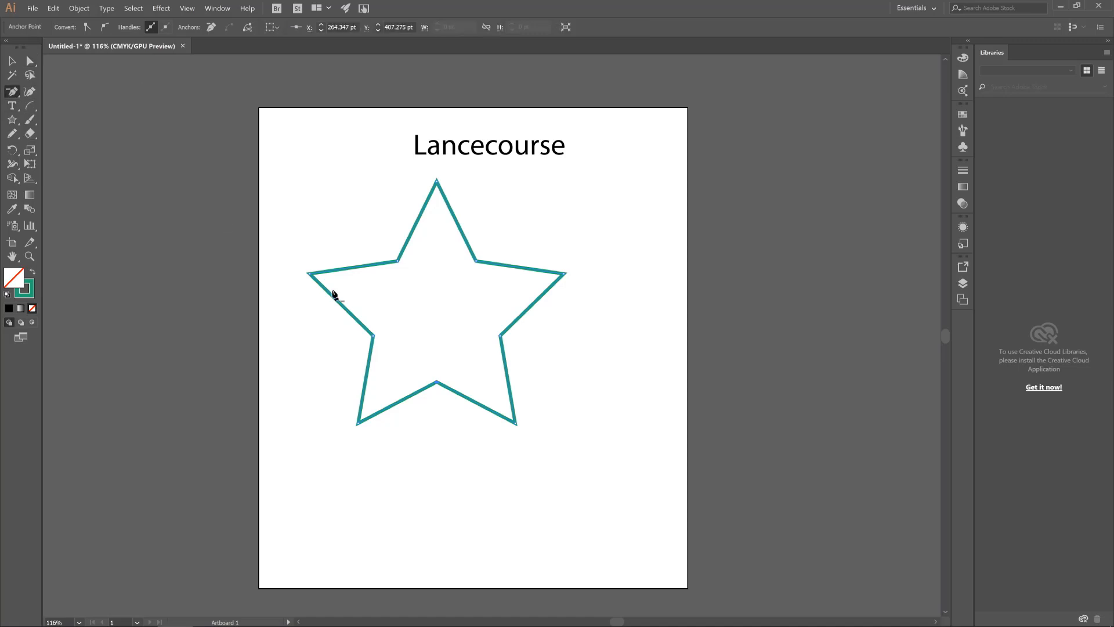
click(437, 382)
click(516, 423)
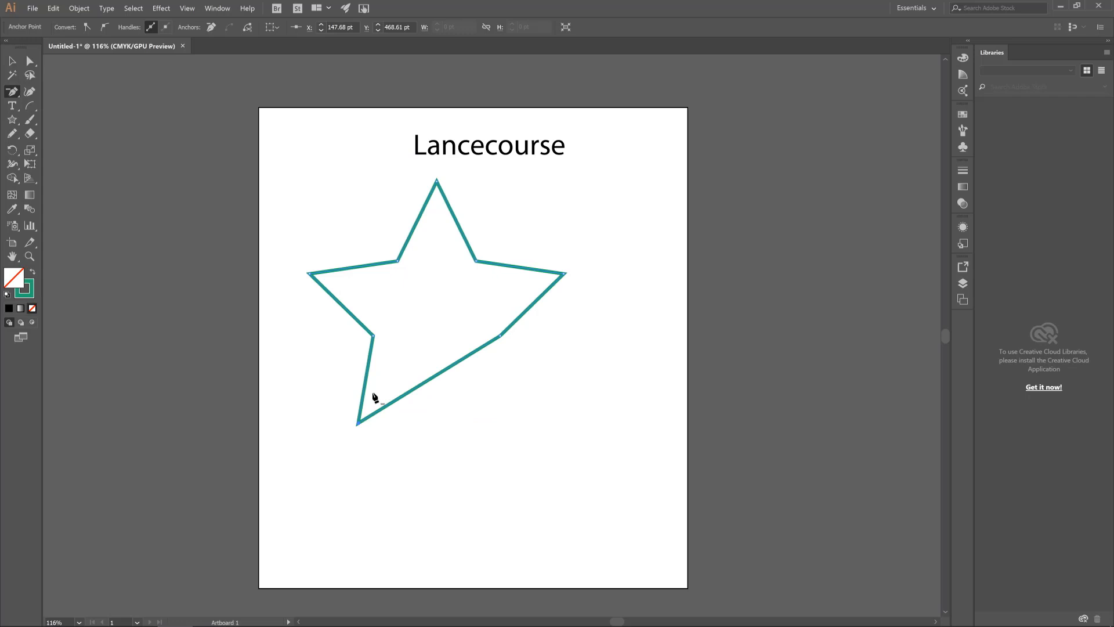
click(358, 423)
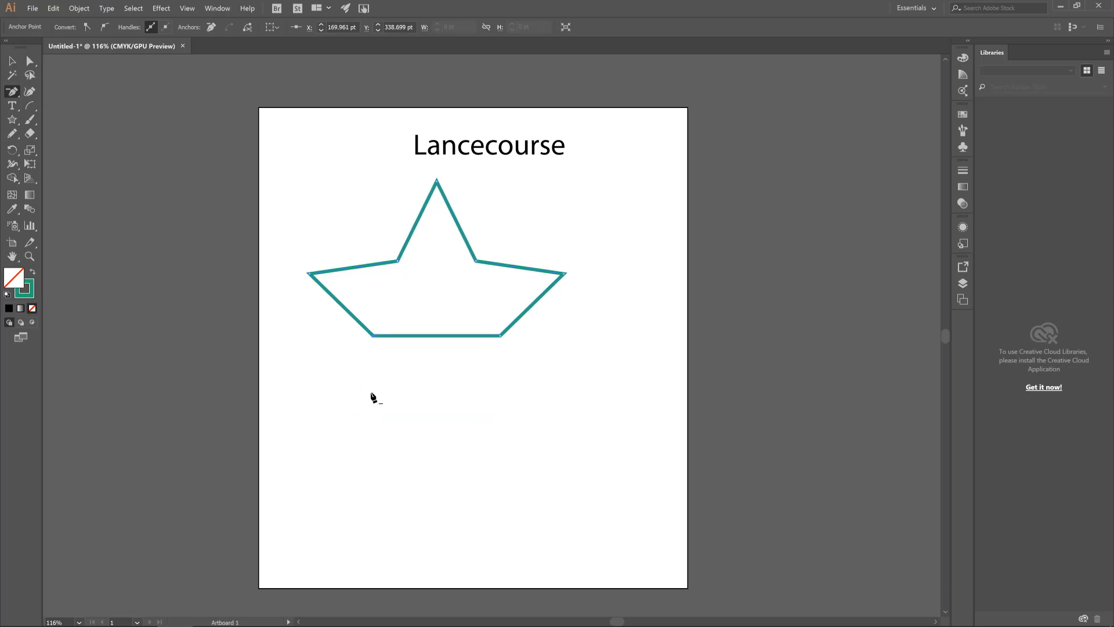
click(308, 274)
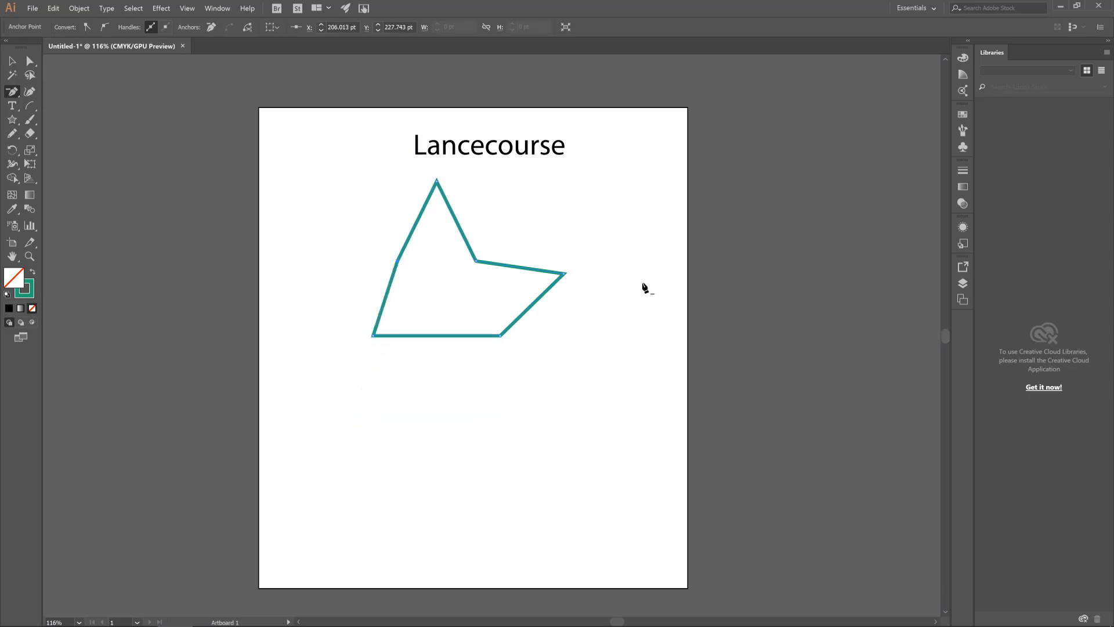
click(565, 274)
click(397, 261)
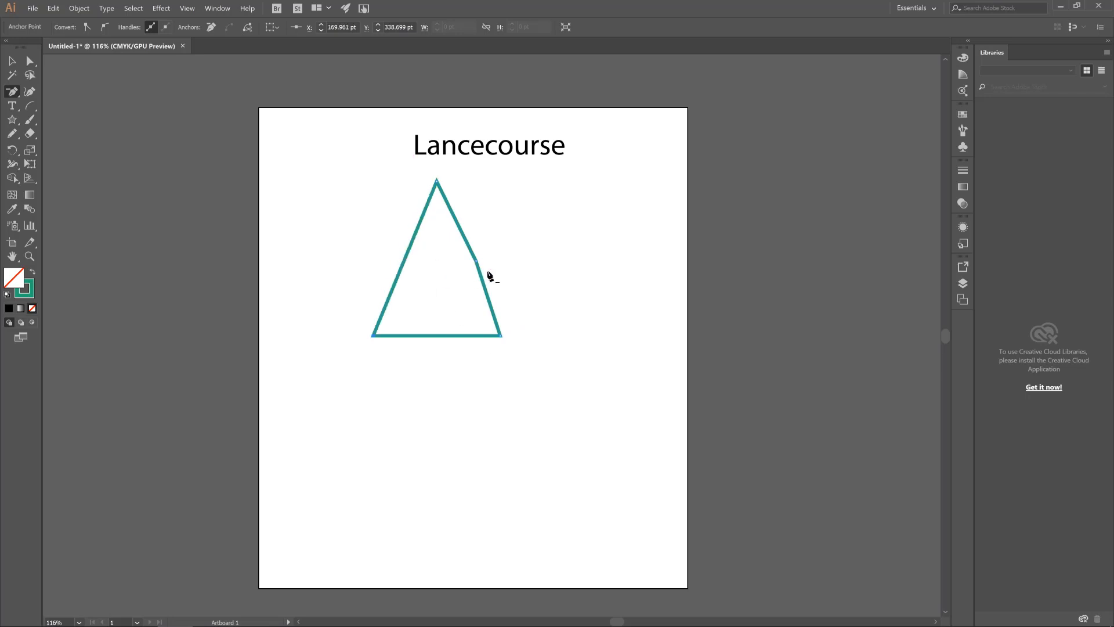
click(476, 261)
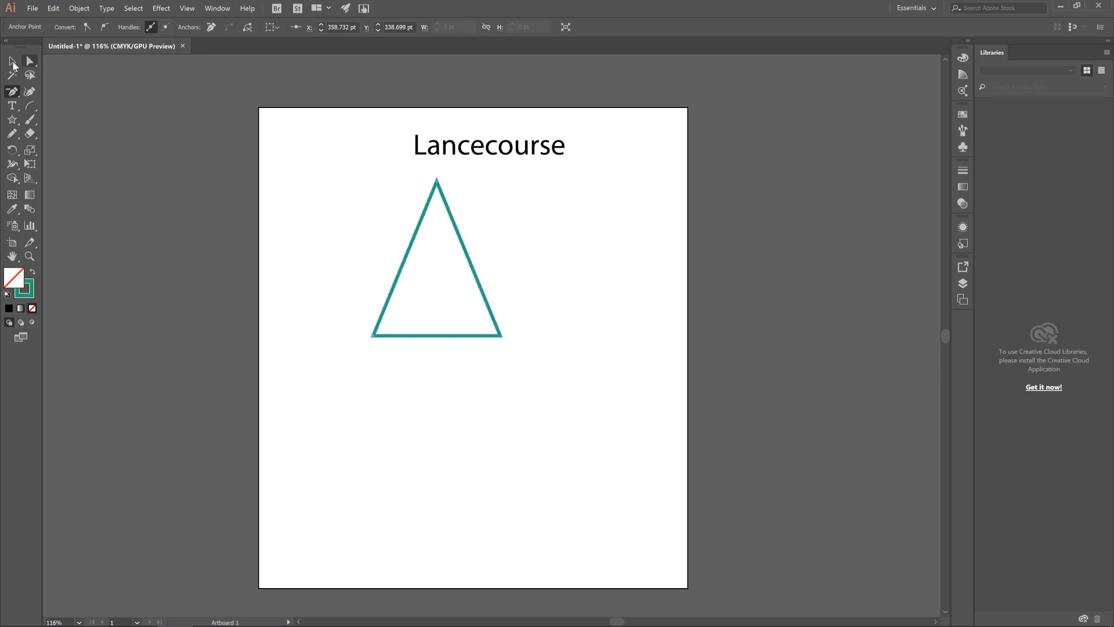
Move the triangle slightly down and left, and place a duplicate directly beside it on the right at the same height
click(12, 61)
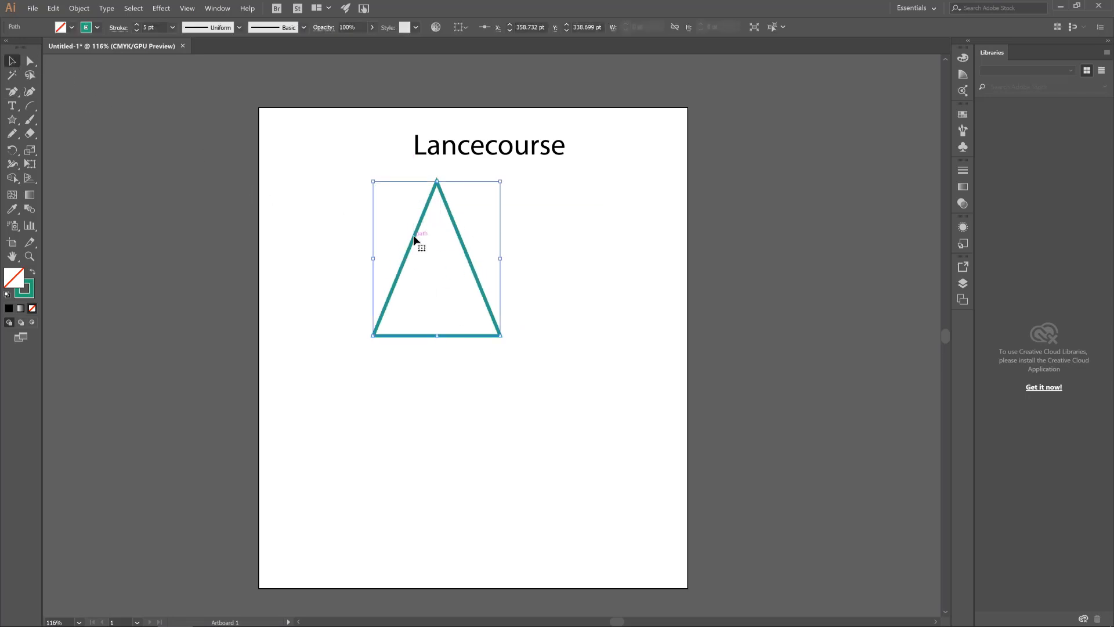
drag(415, 241, 374, 268)
click(488, 260)
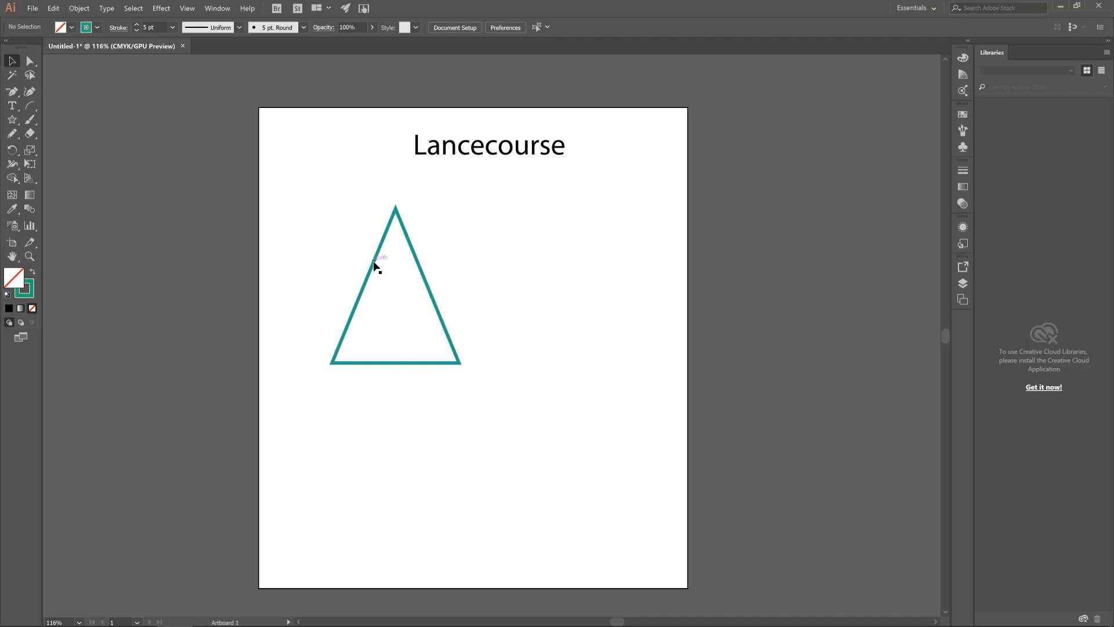
drag(374, 265, 507, 269)
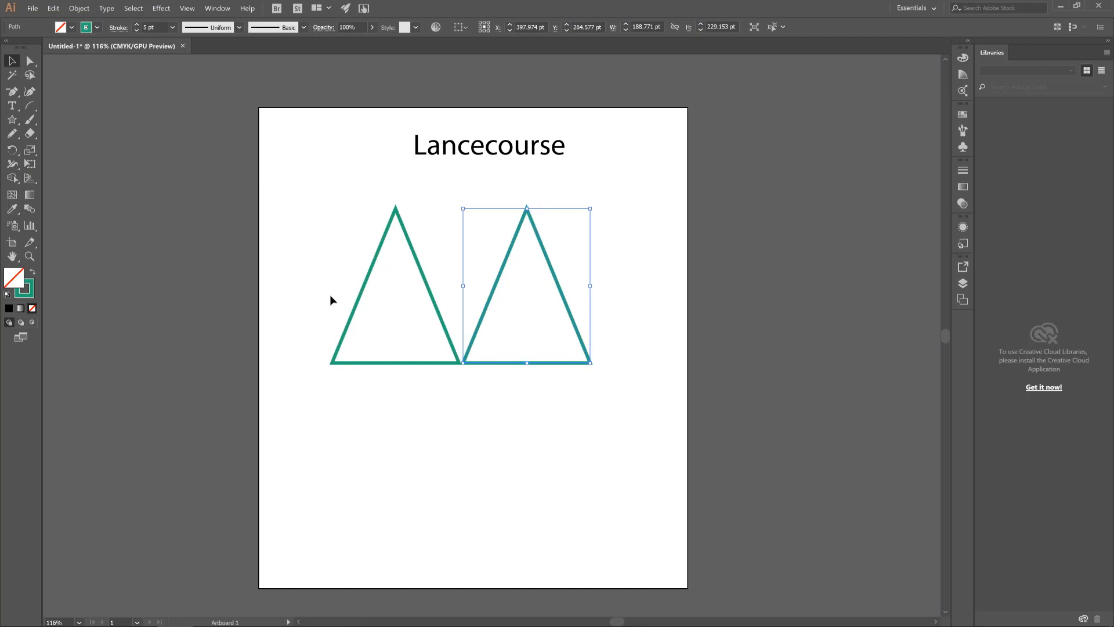
Flip the right triangle upside down with the Reflect tool so its tip points downward, and deselect it
click(13, 150)
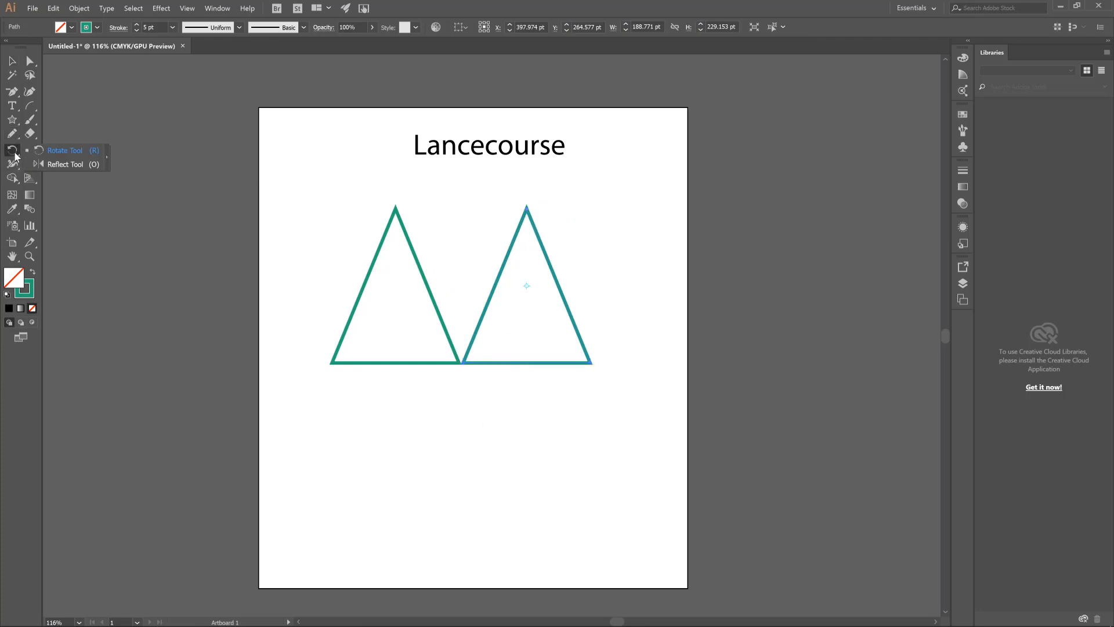
click(58, 165)
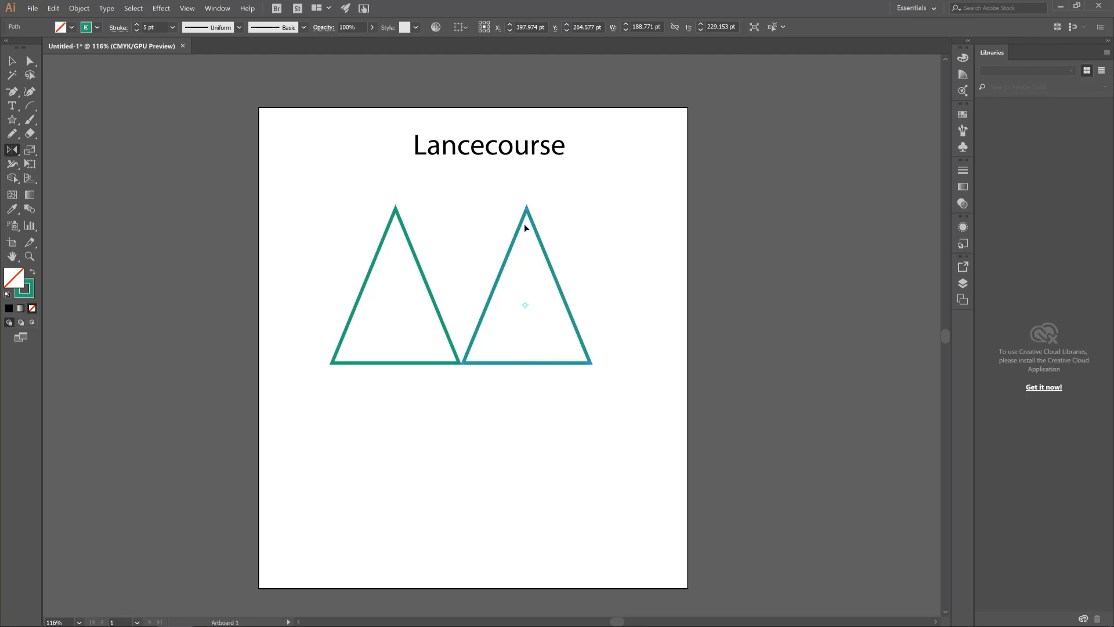
drag(527, 207, 528, 397)
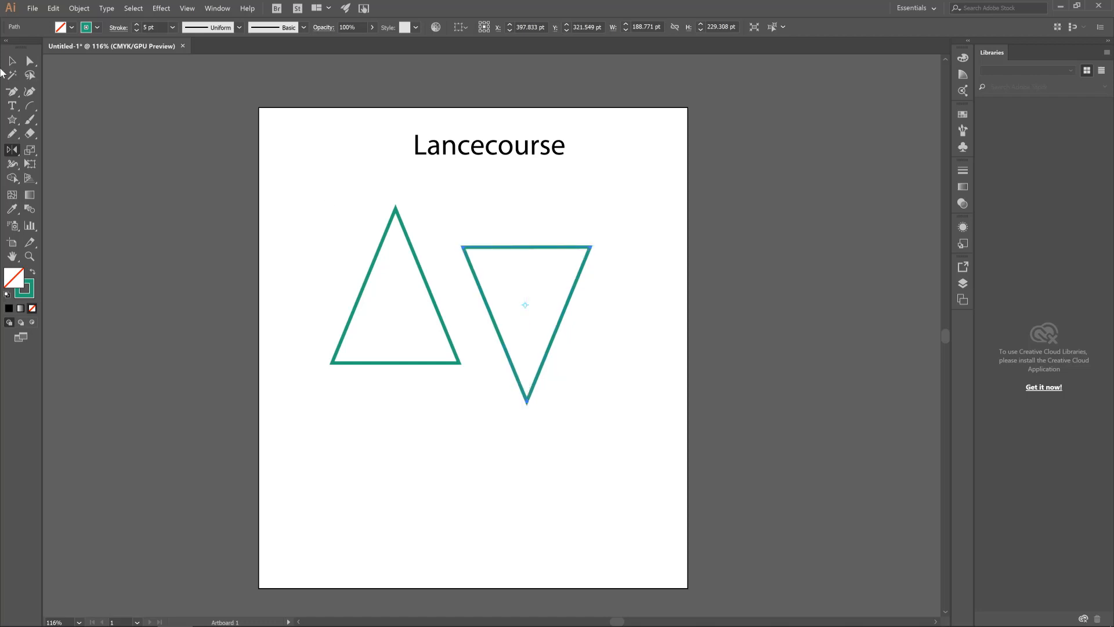
click(12, 151)
click(40, 152)
click(13, 64)
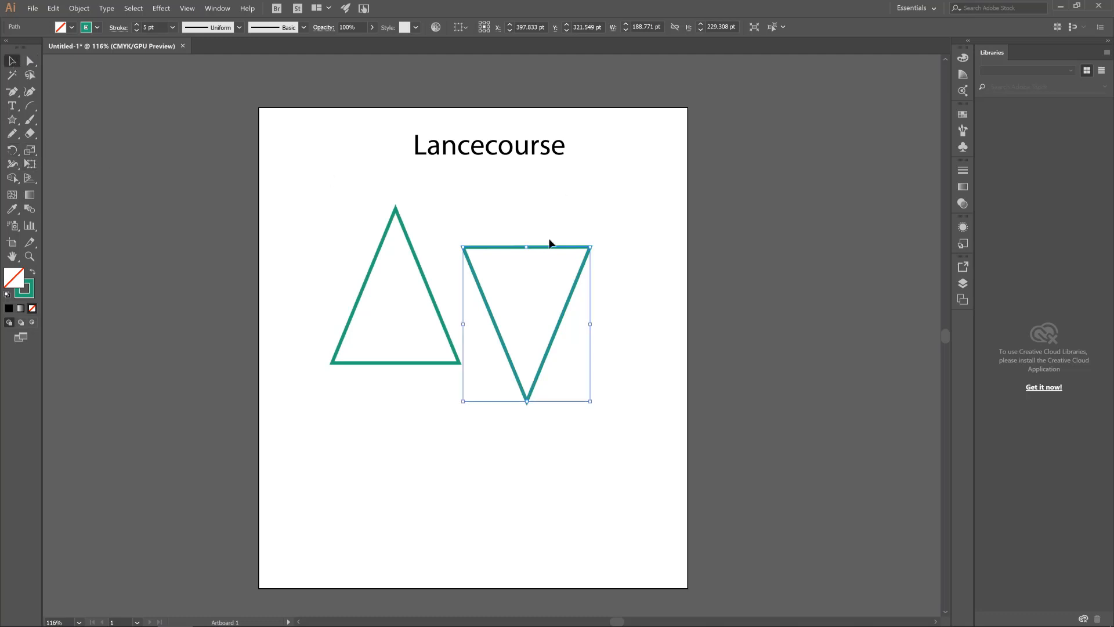
click(537, 212)
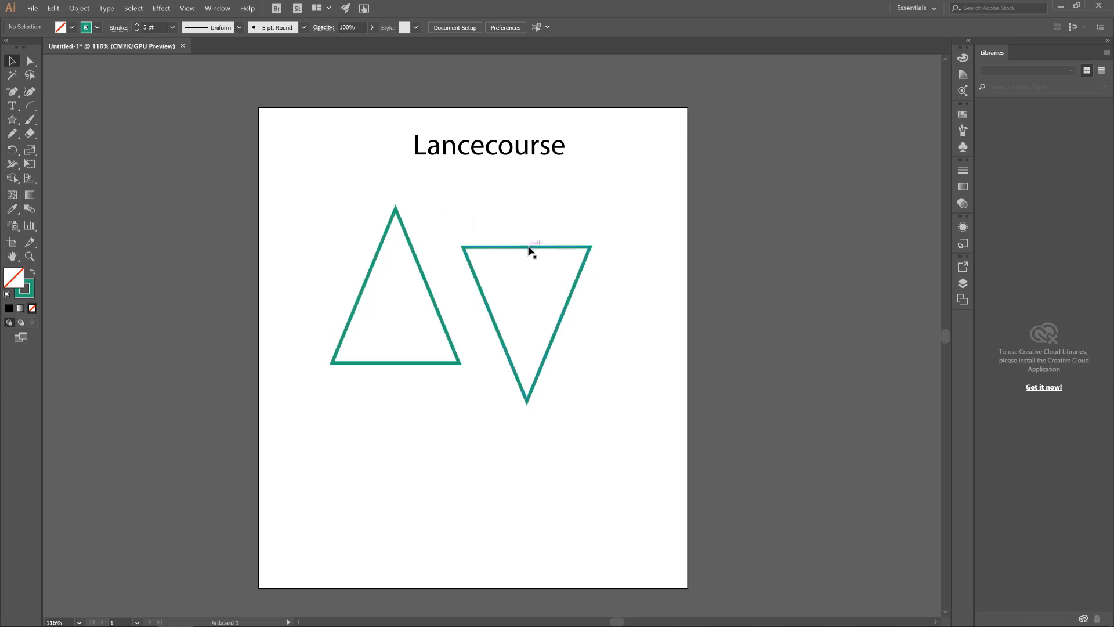
Place a duplicate of the inverted triangle below the upright one and scale the copy to about 497 × 503 pt
drag(529, 249, 410, 378)
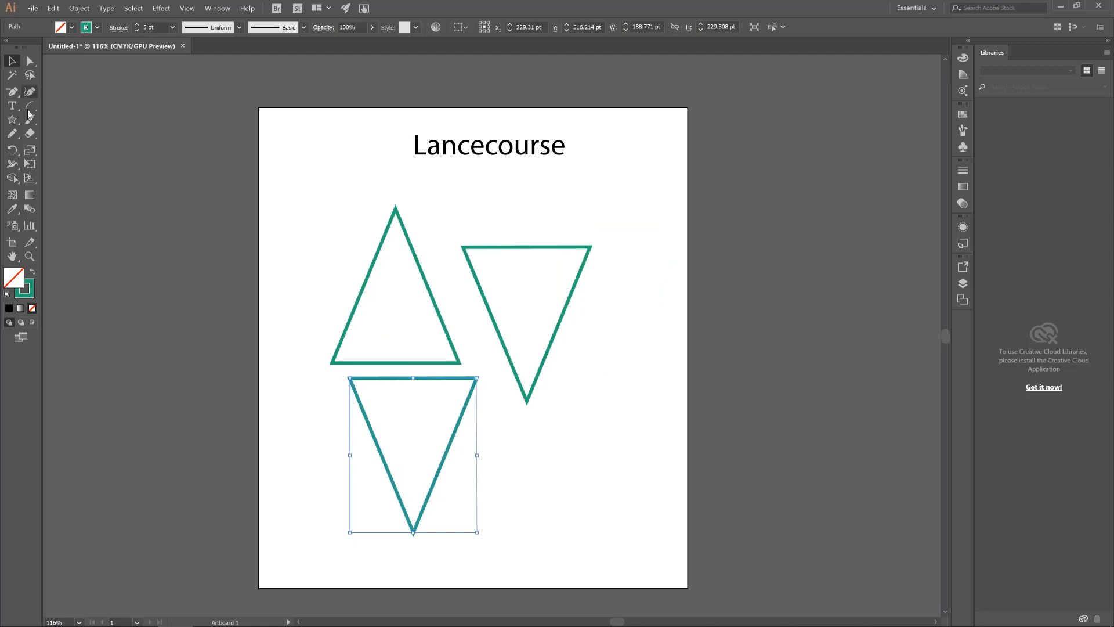
click(30, 150)
drag(470, 382, 581, 287)
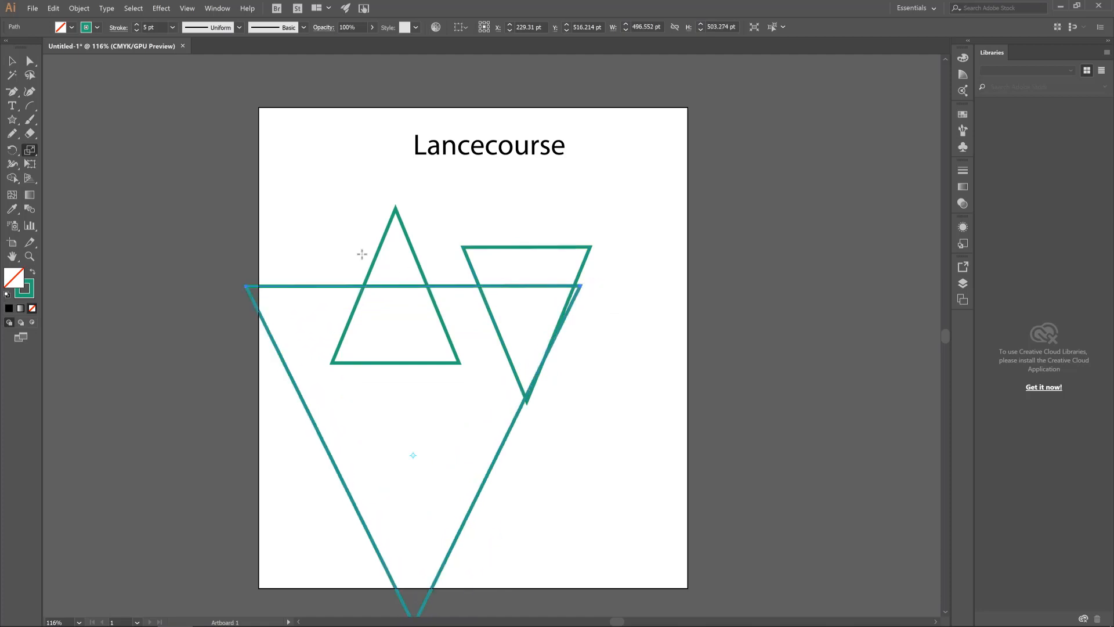
Move the large inverted triangle up and slightly right, within the artboard below the "Lancecourse" text, and deselect it
click(12, 61)
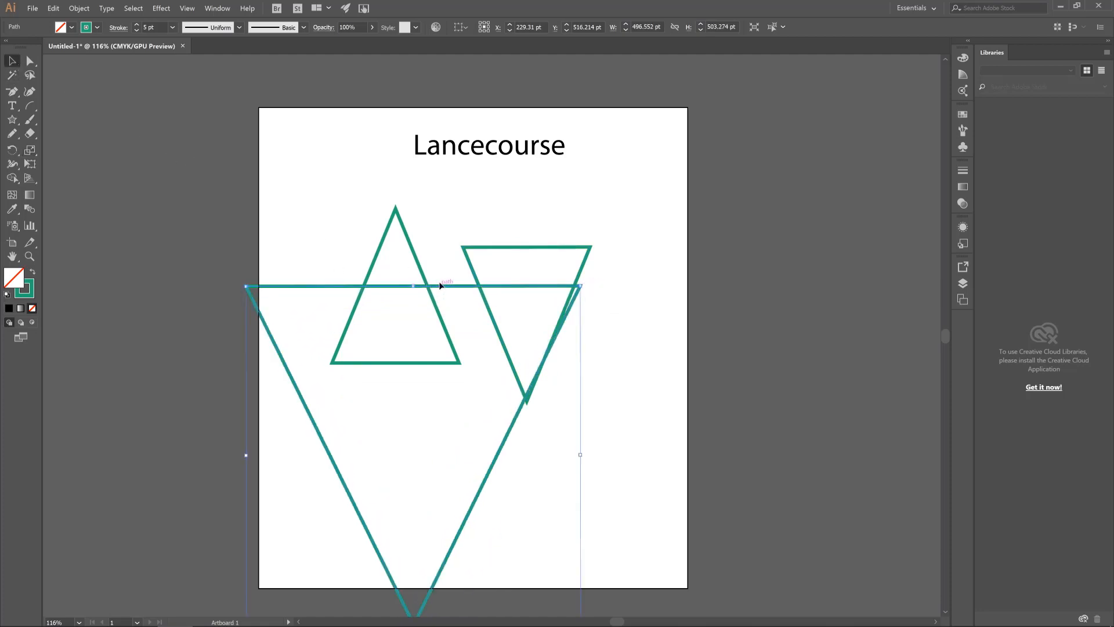
drag(443, 287, 481, 201)
click(645, 192)
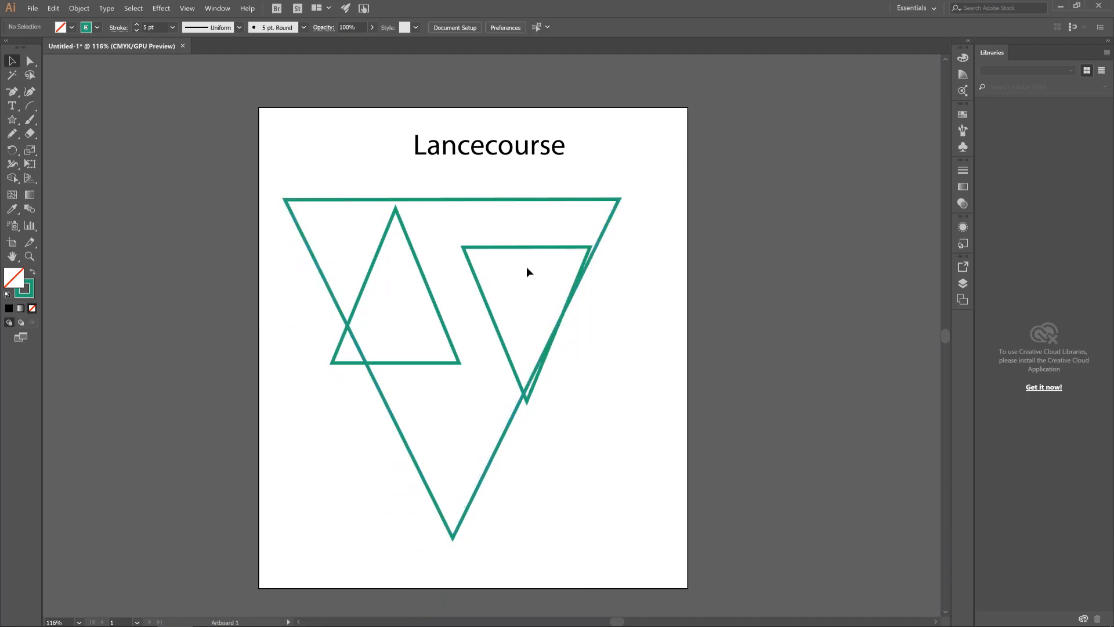
Enlarge the large inverted triangle to about 611 × 585 pt with the Scale tool
click(620, 200)
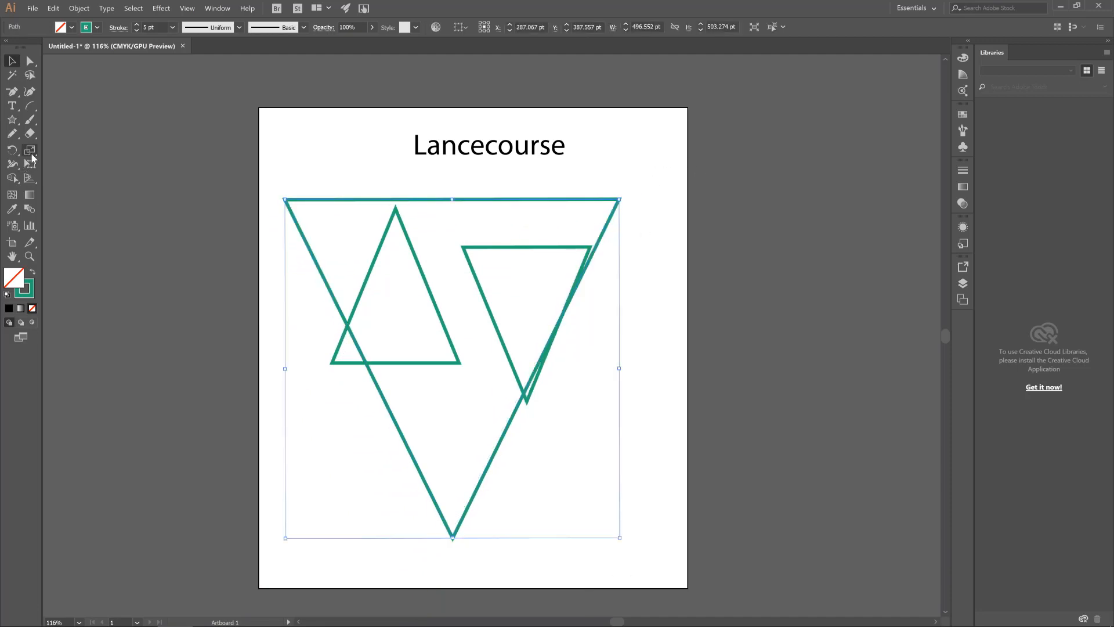
click(31, 151)
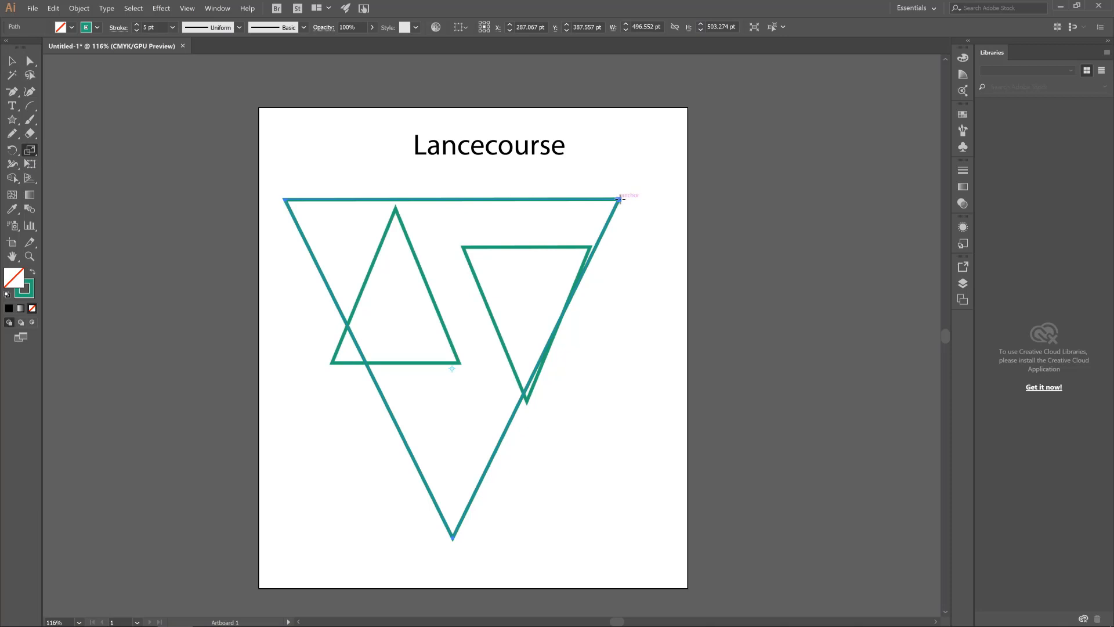
drag(619, 200, 658, 171)
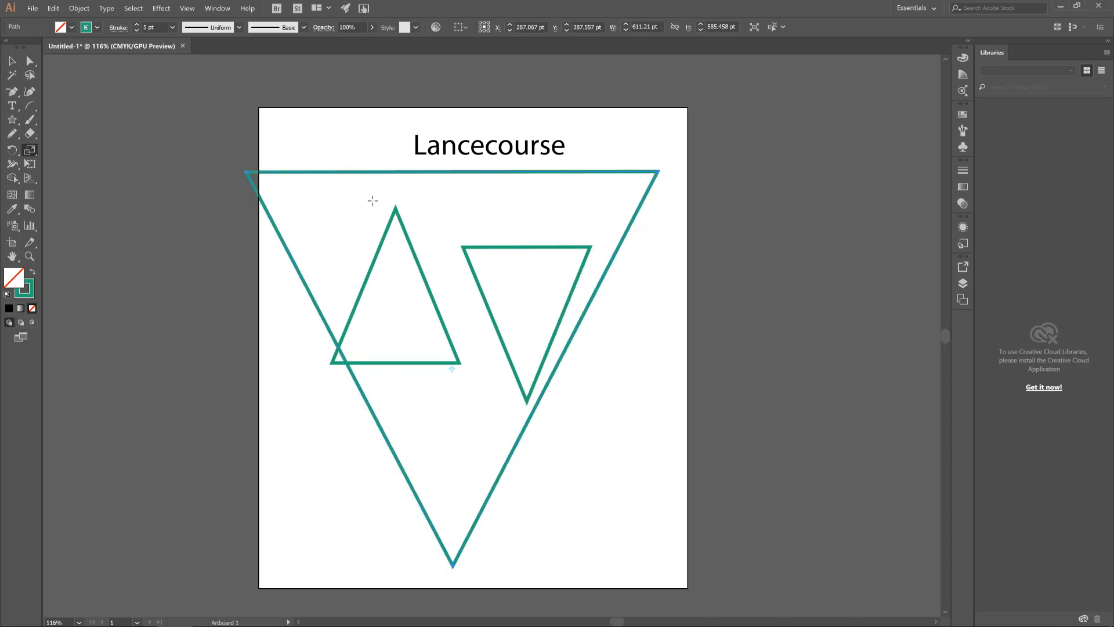
key(v)
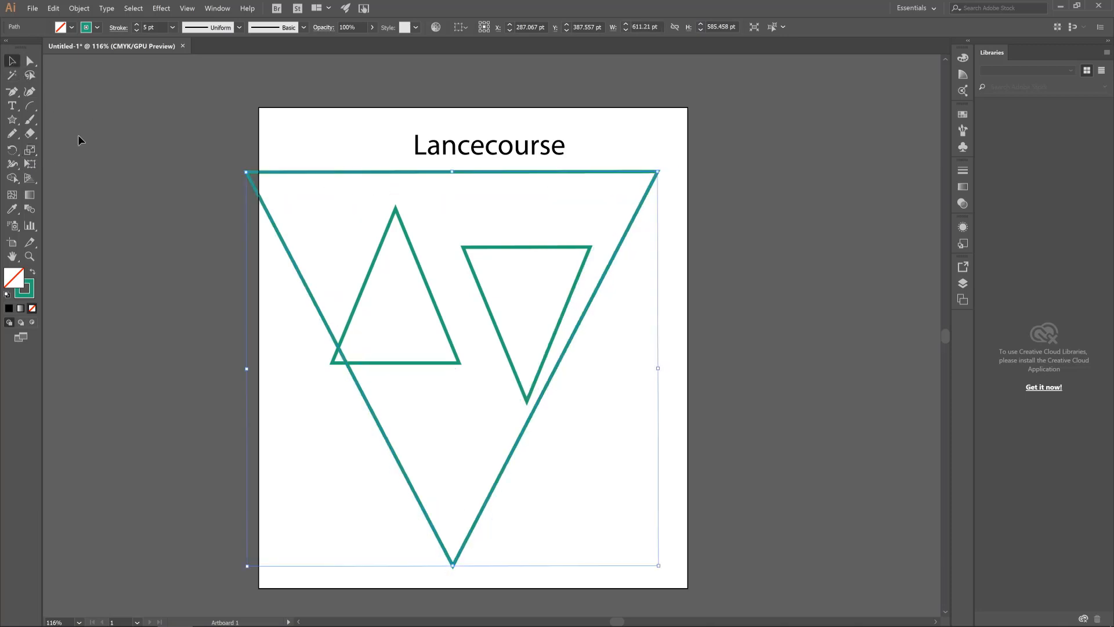
Distort the large triangle's upper-right corner and the right half of its top edge into waves with the Twirl tool, and deselect it
click(12, 169)
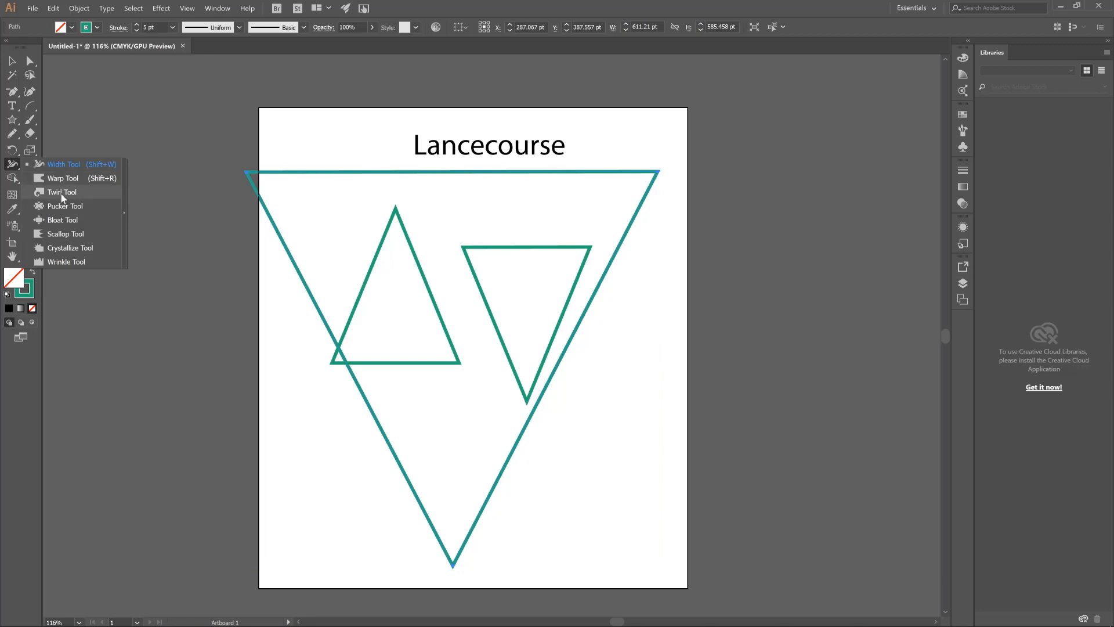
click(62, 193)
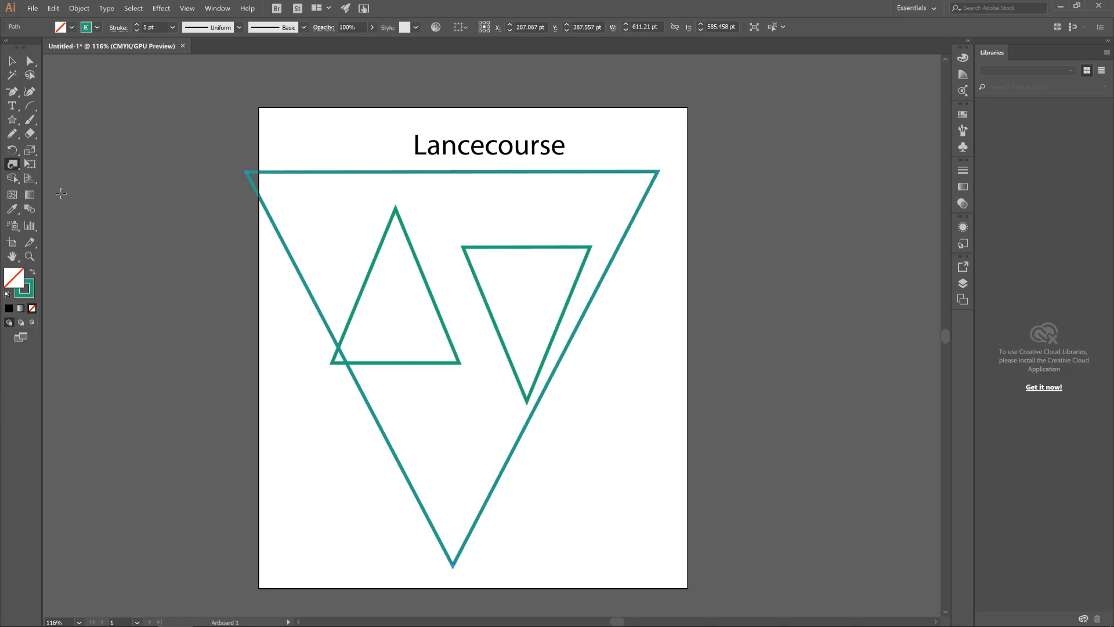
mouse_move(660, 177)
mouse_down()
mouse_move(594, 181)
mouse_move(588, 210)
mouse_move(643, 242)
mouse_move(682, 191)
mouse_move(602, 173)
mouse_move(554, 186)
mouse_move(564, 222)
mouse_move(614, 211)
mouse_move(572, 181)
mouse_move(581, 237)
mouse_move(612, 181)
mouse_move(464, 177)
mouse_up()
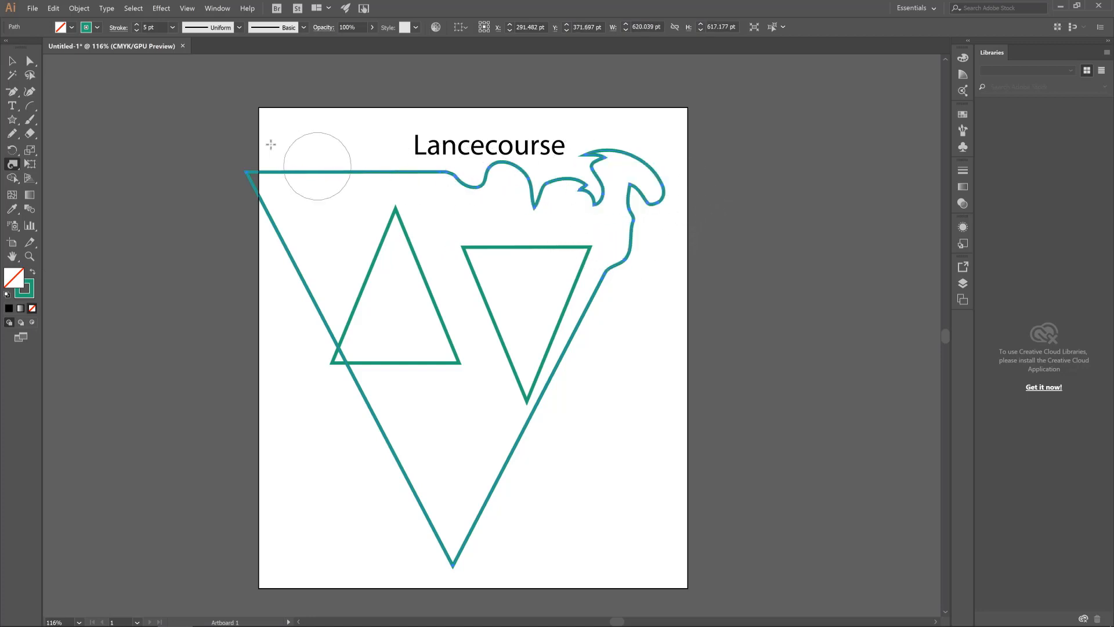
click(12, 60)
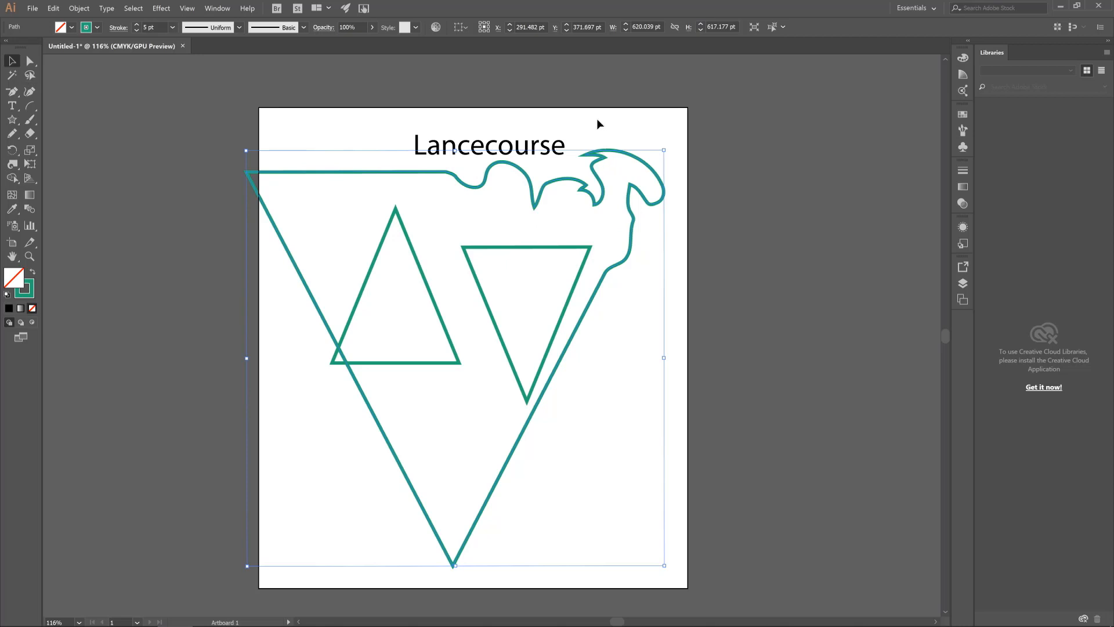
click(607, 239)
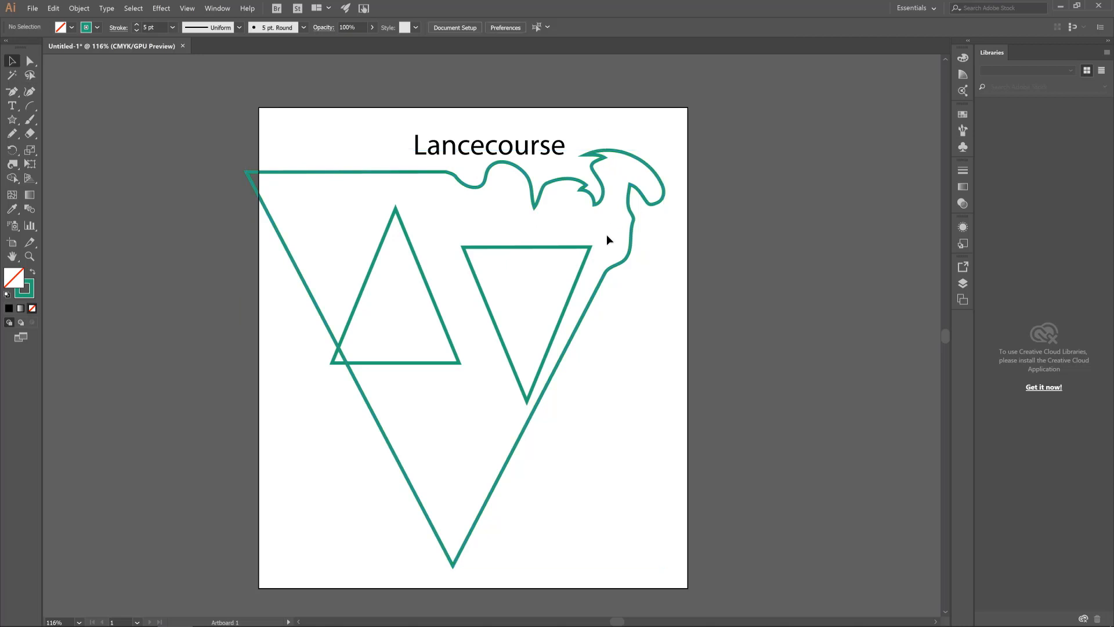
Select the large twirled triangle and the small inverted one, rotate them slightly clockwise with Free Transform, and undo the rotation
click(30, 167)
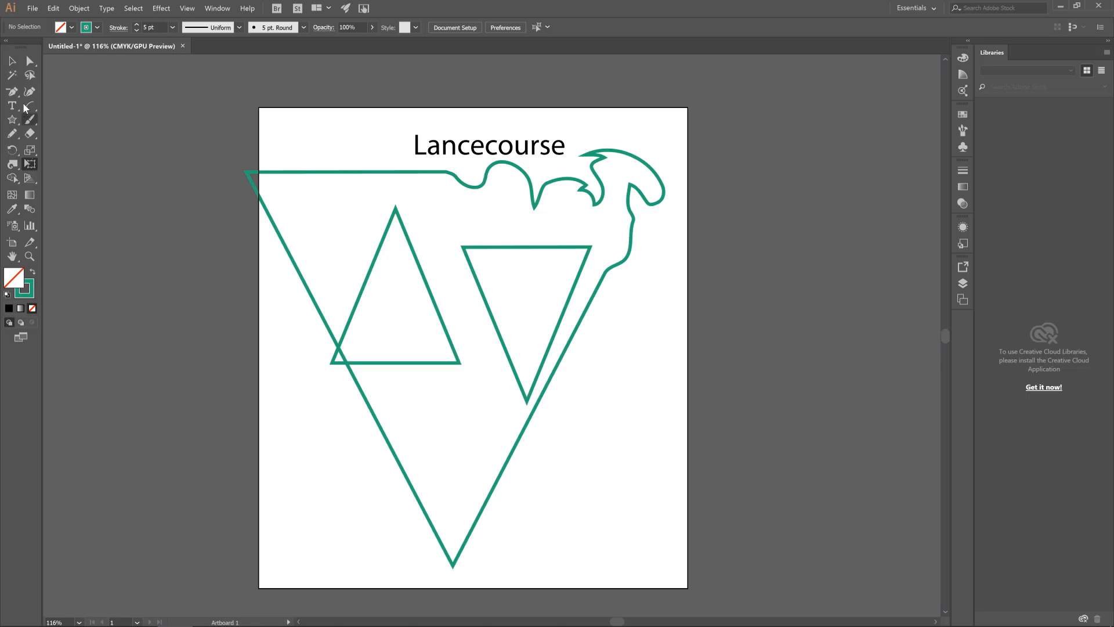
click(12, 61)
click(580, 320)
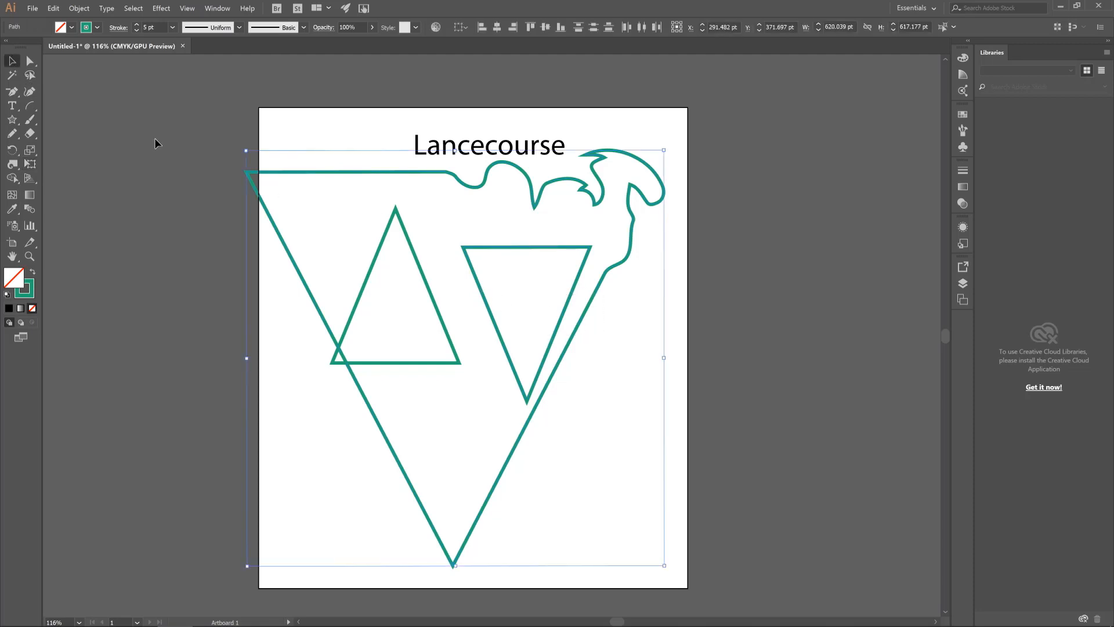
click(32, 169)
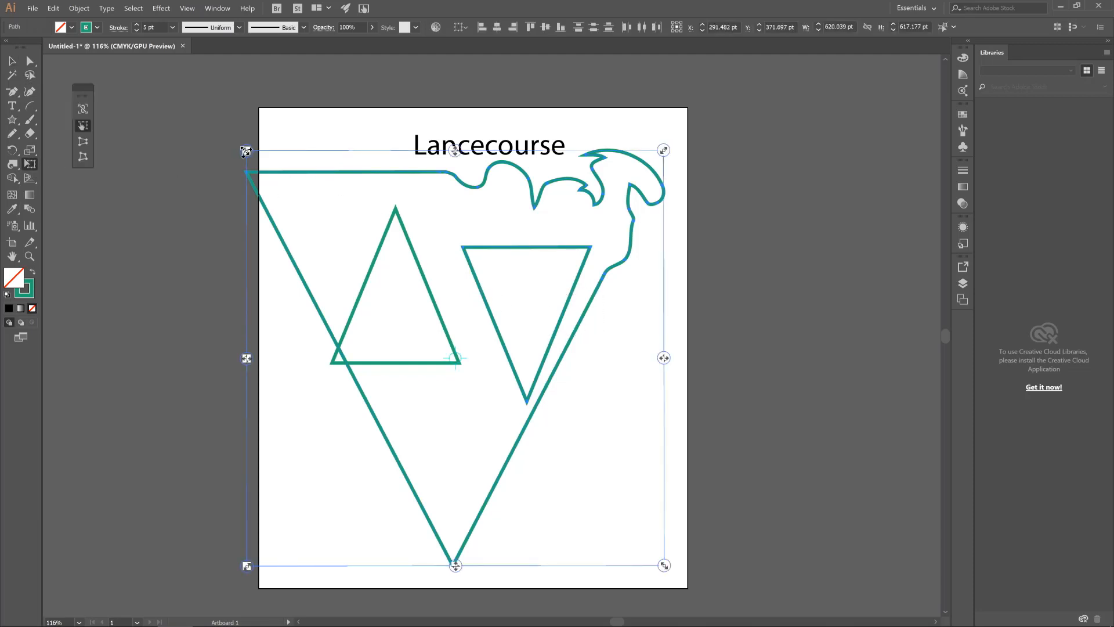
drag(246, 151, 273, 142)
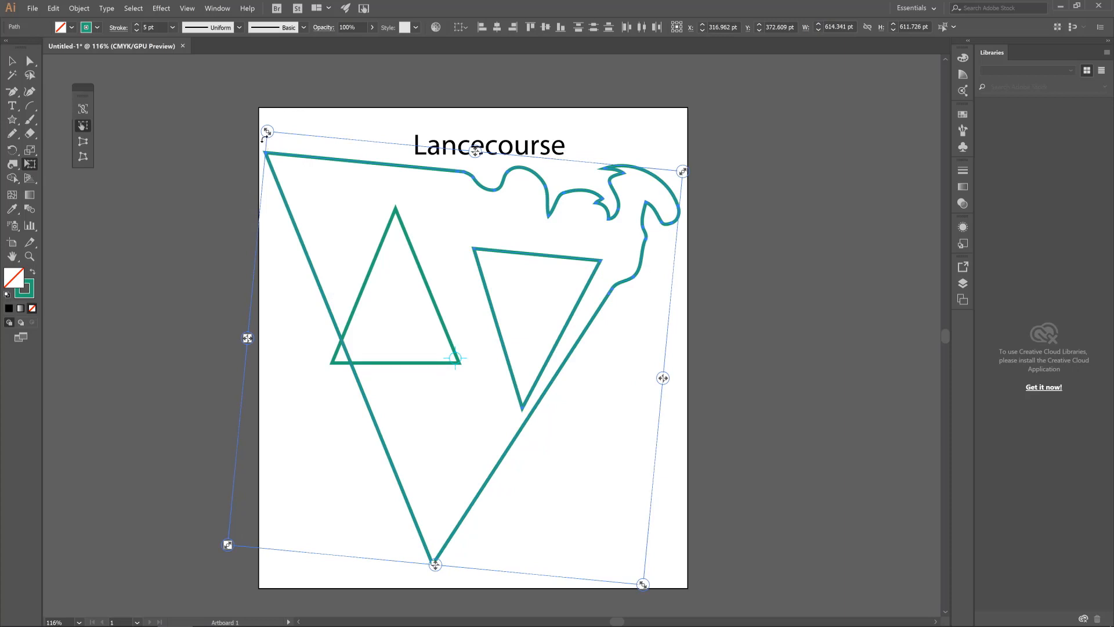
key(ctrl+z)
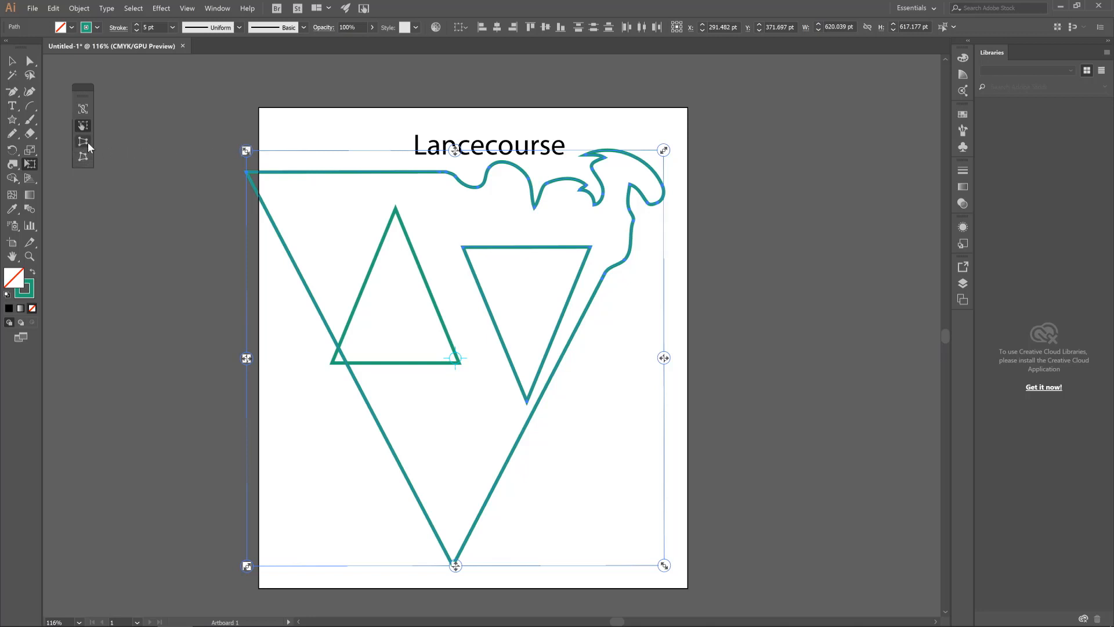
Free-distort the two selected shapes by pulling their upper-left corner inward and down, to about 565 × 603 pt overall, and deselect them
click(83, 156)
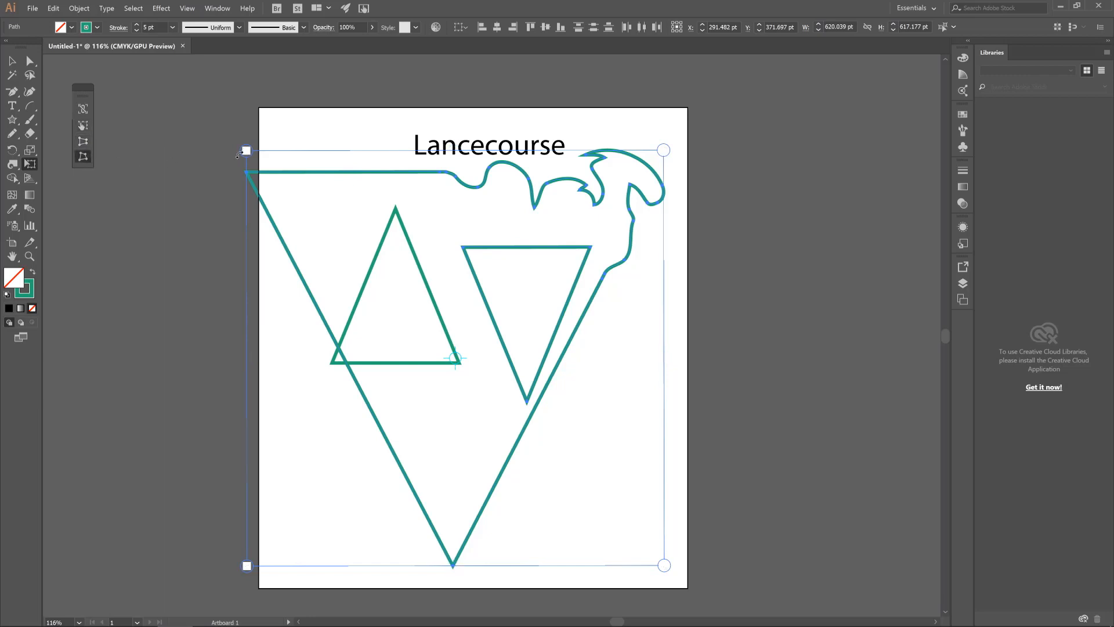
drag(246, 151, 283, 216)
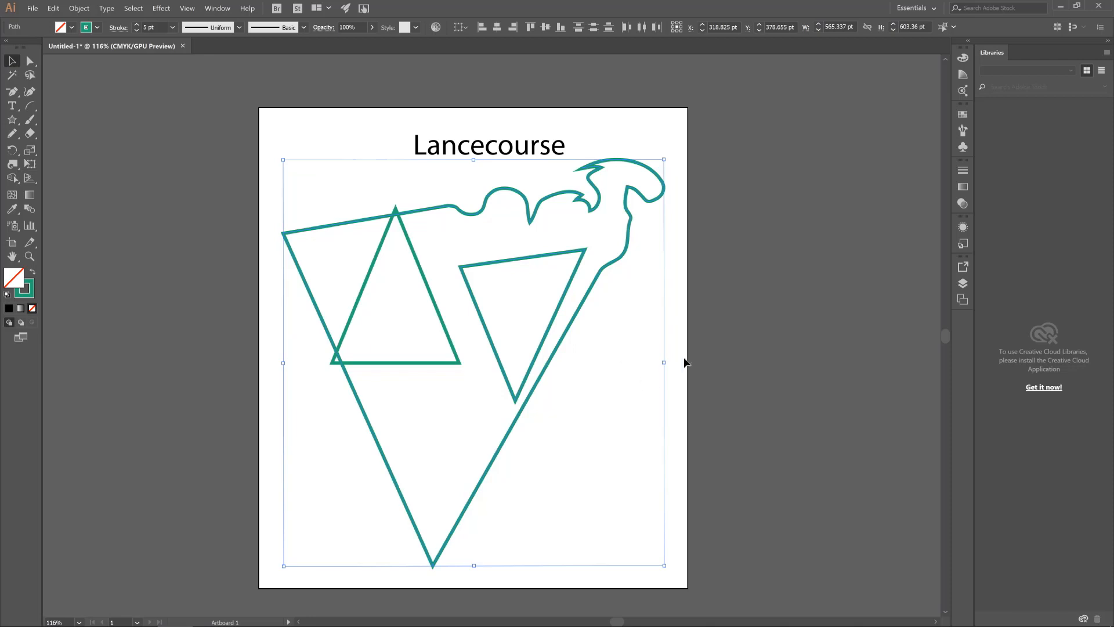
click(468, 253)
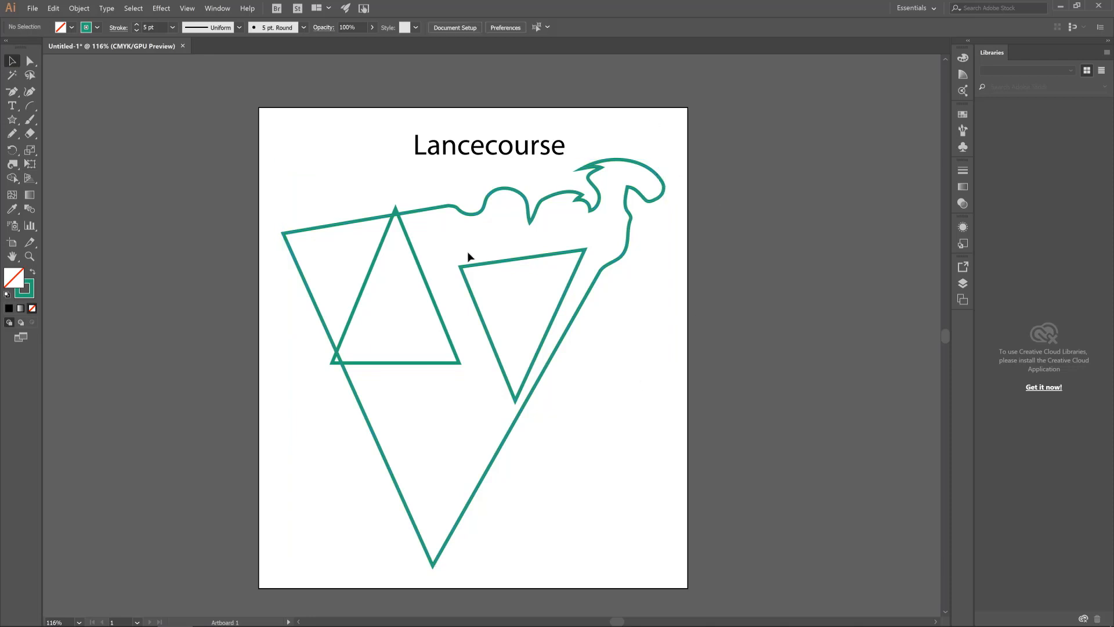
click(10, 197)
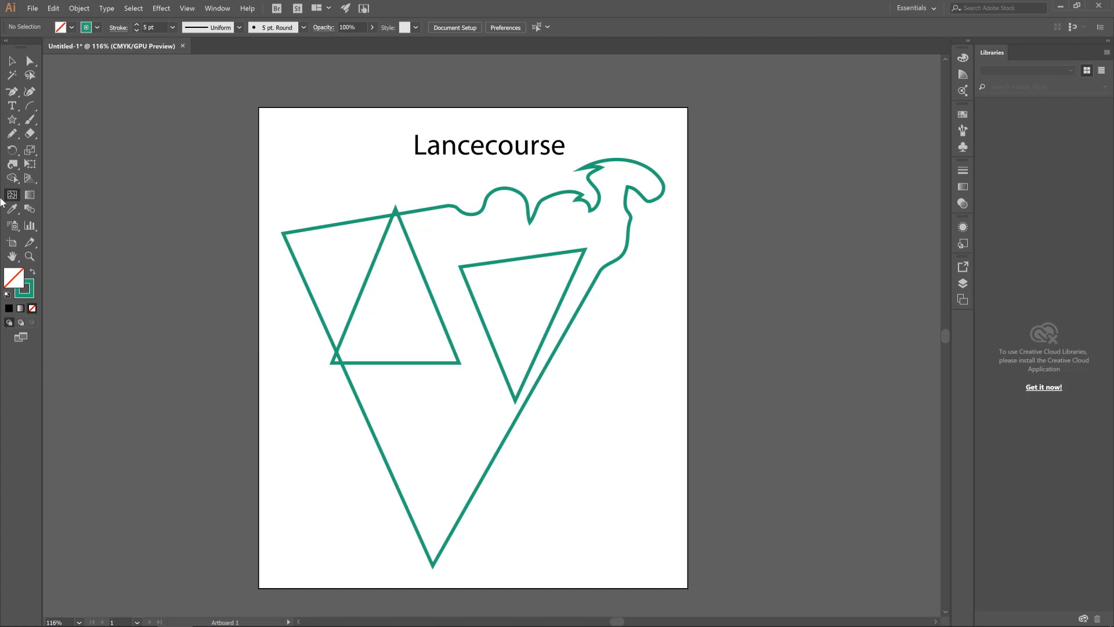
click(31, 197)
click(11, 60)
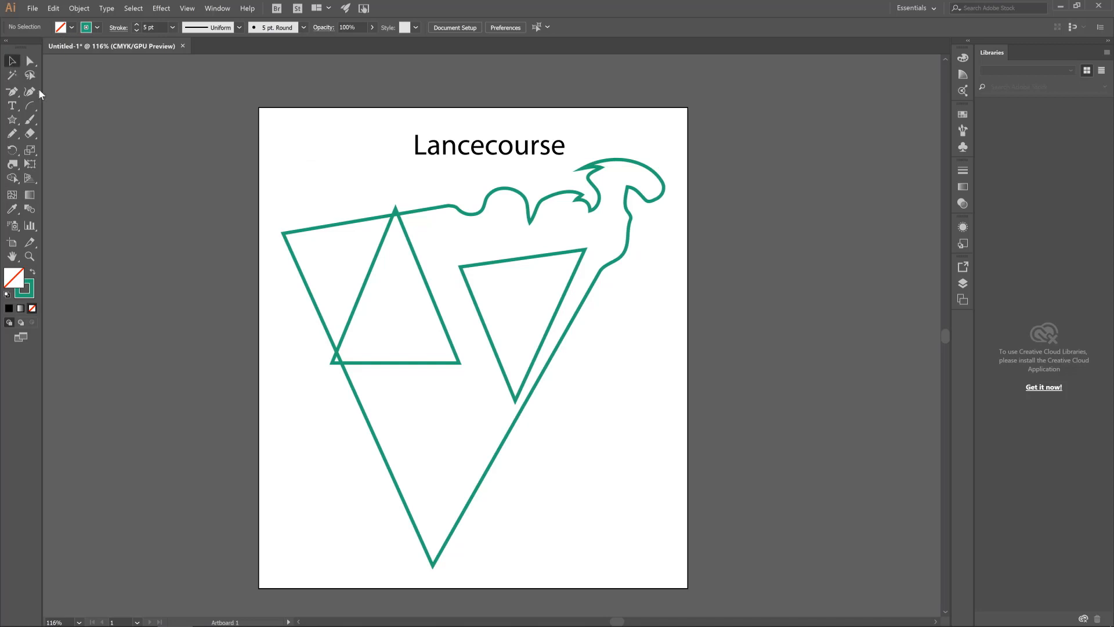
click(12, 121)
click(15, 63)
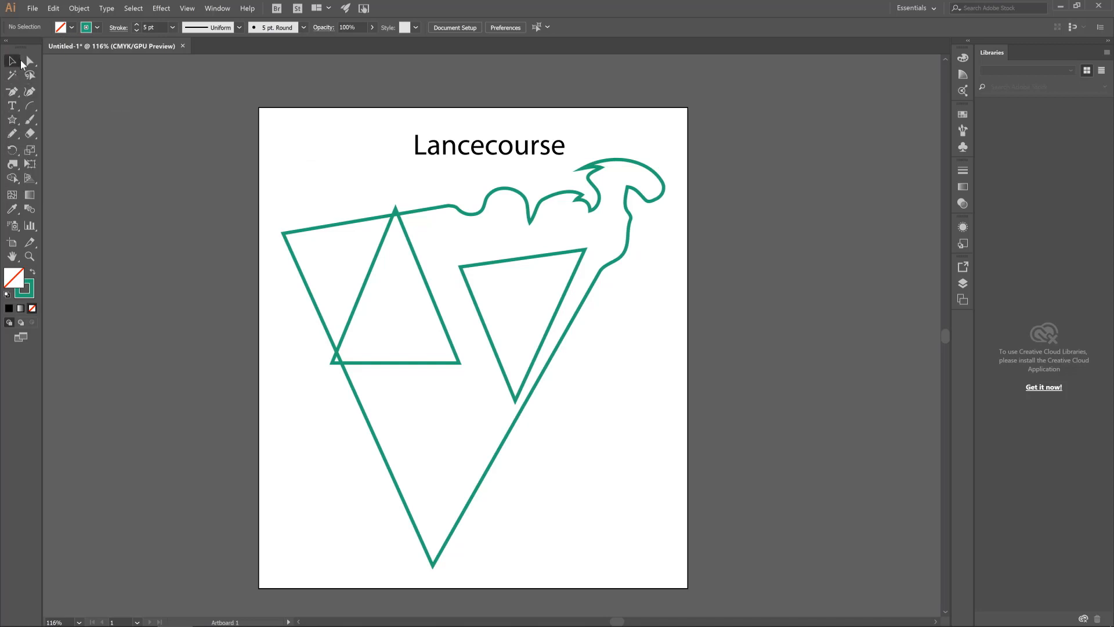
click(70, 27)
Fill the large twirled triangle with the yellow-orange gradient swatch, and undo the fill
click(336, 226)
click(335, 226)
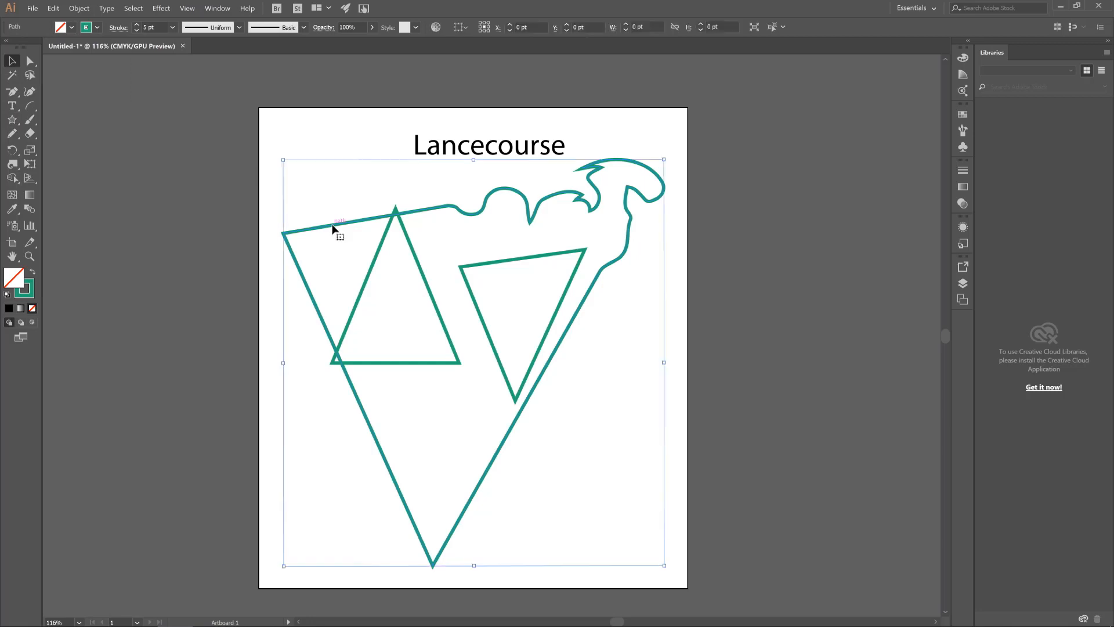
click(71, 28)
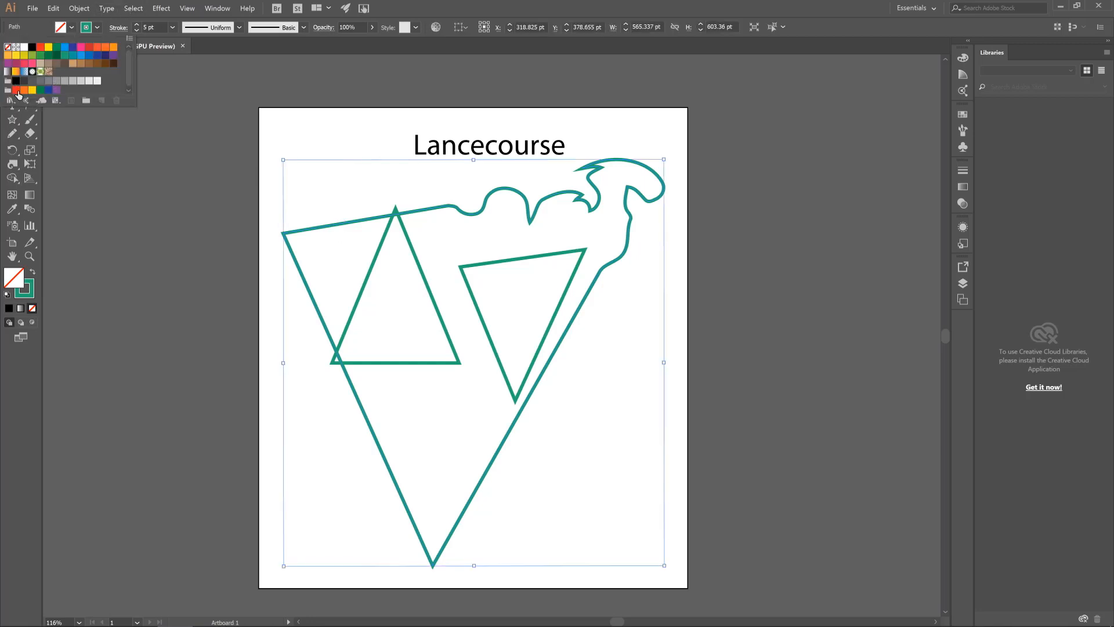
click(16, 71)
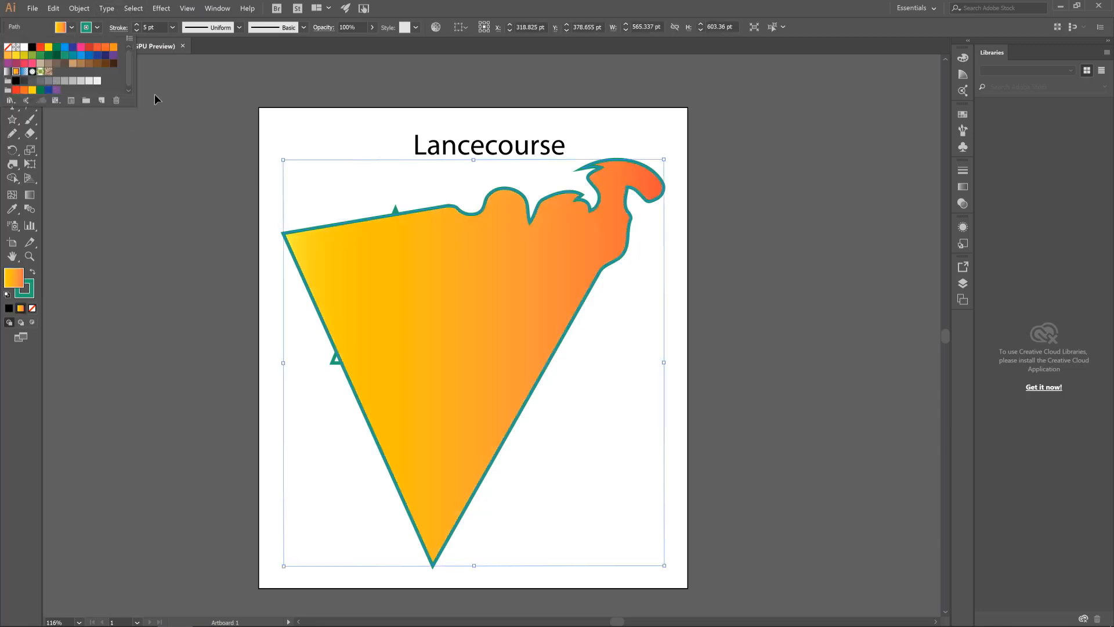
click(31, 28)
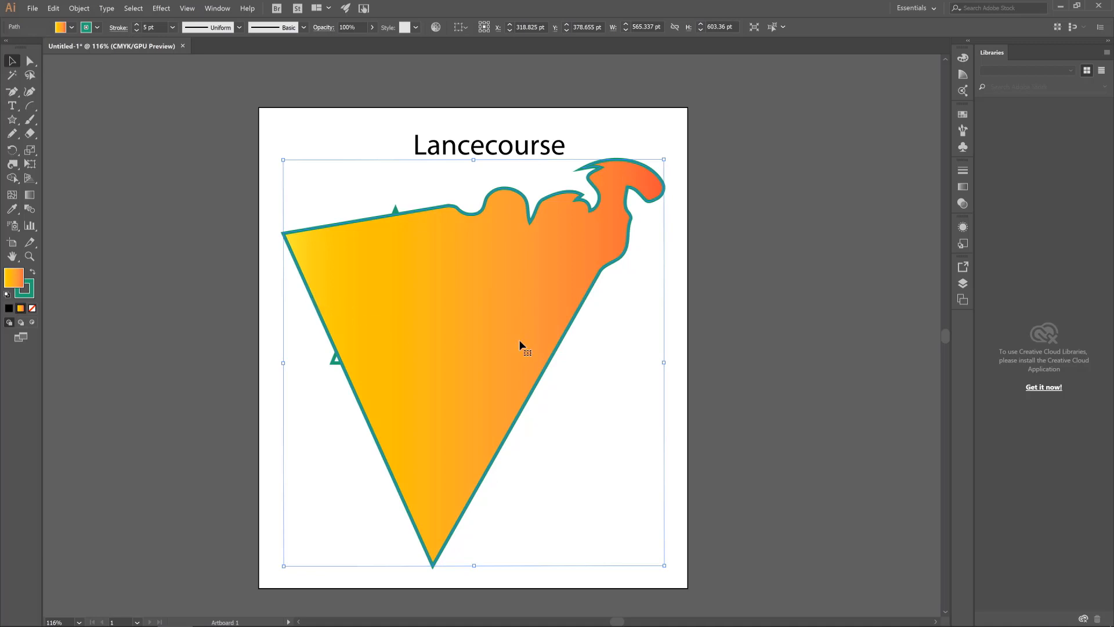
key(ctrl+z)
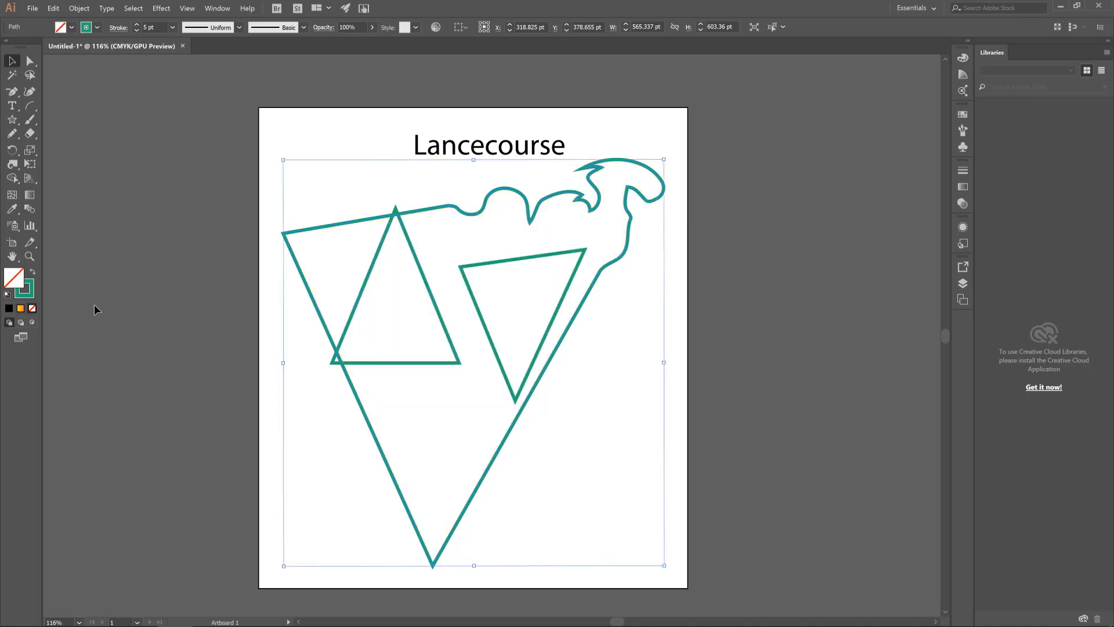
Draw a square about 56 × 56 pt near the artboard's upper-left corner with the Rectangle tool and fill it with yellow
click(14, 212)
drag(15, 210, 21, 213)
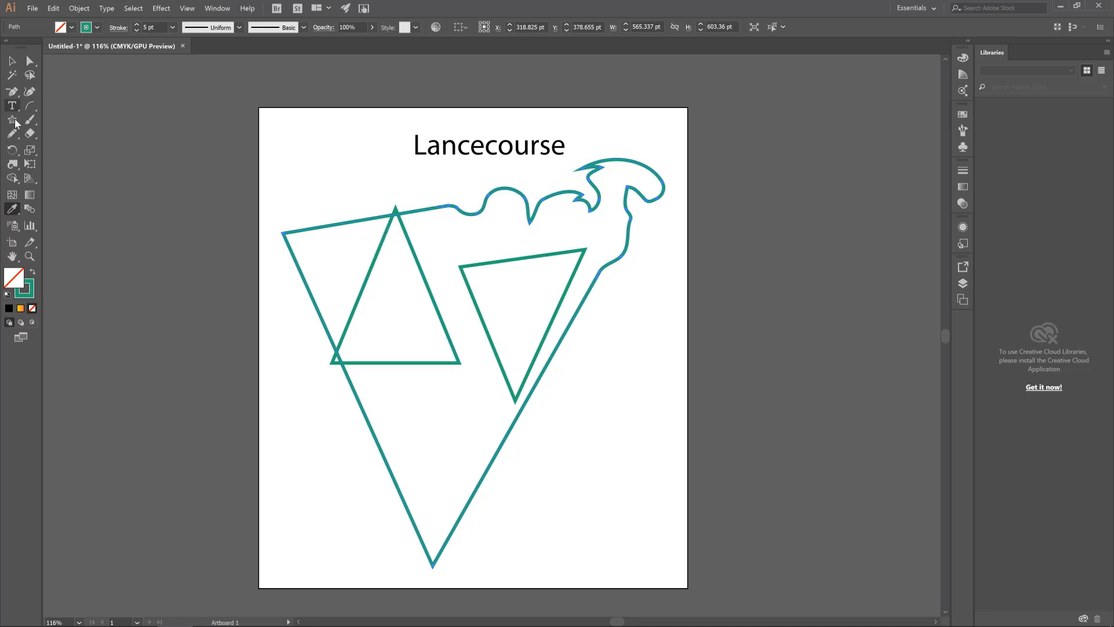
click(14, 93)
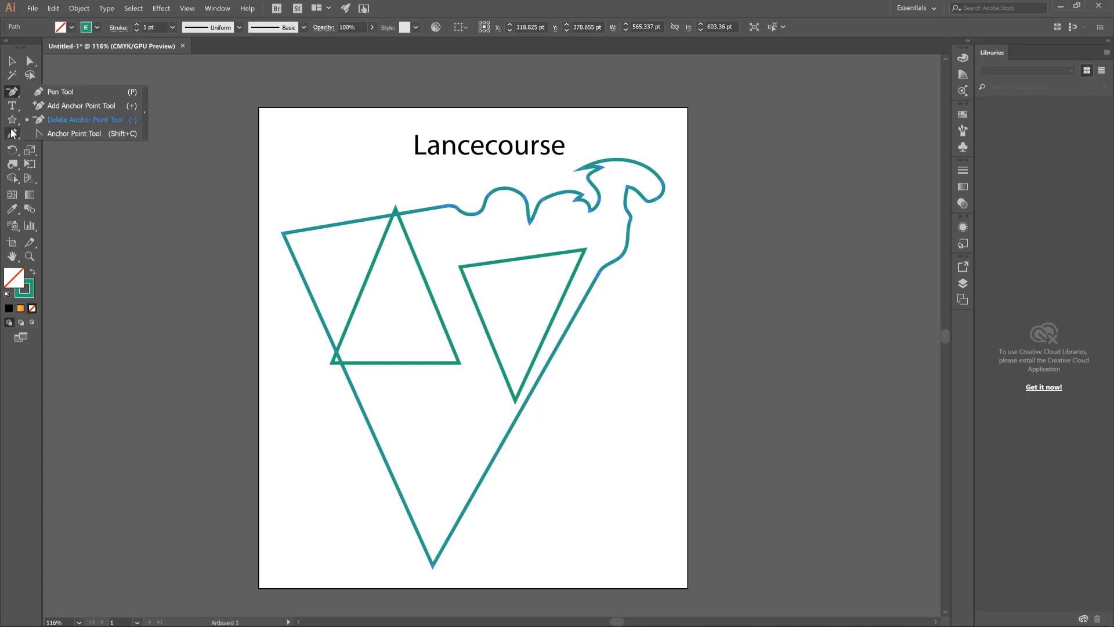
click(10, 121)
click(11, 123)
click(64, 115)
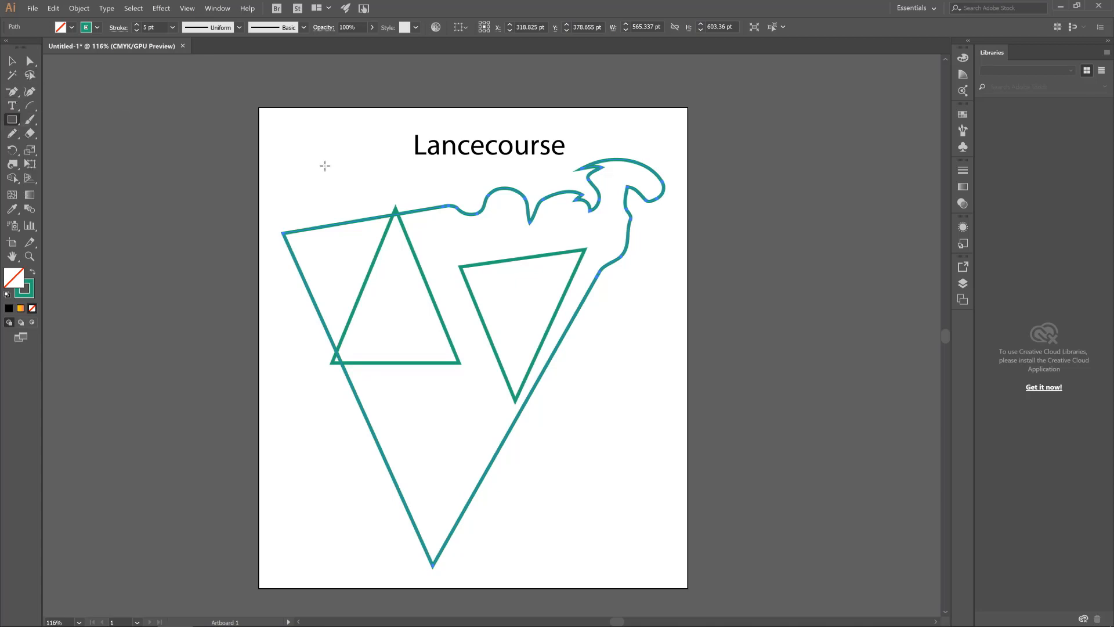
drag(275, 133, 312, 169)
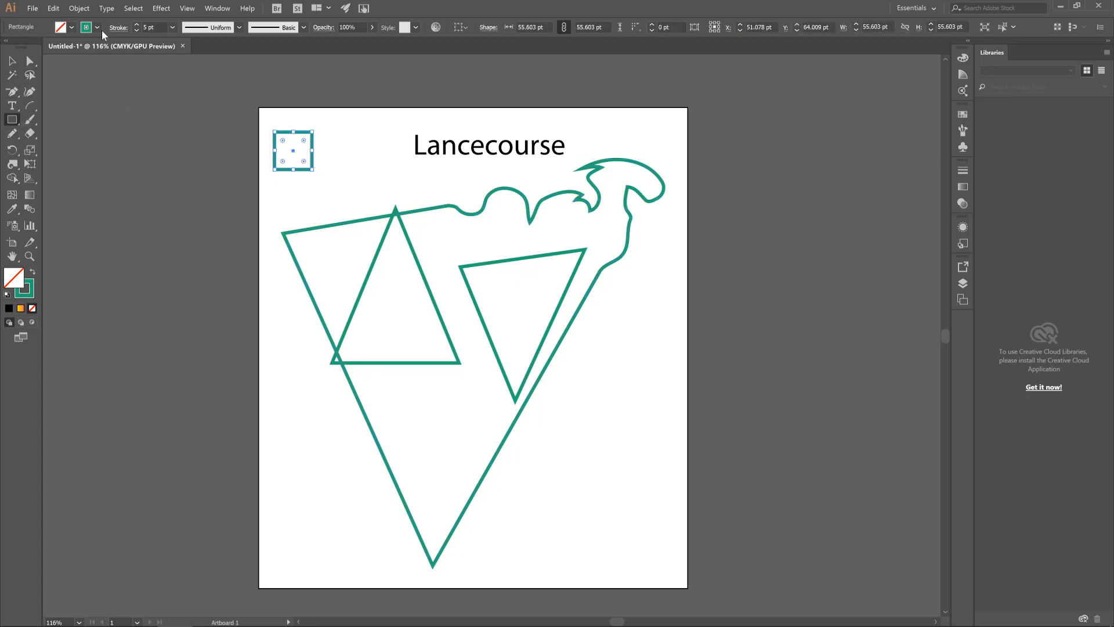
click(66, 29)
click(27, 90)
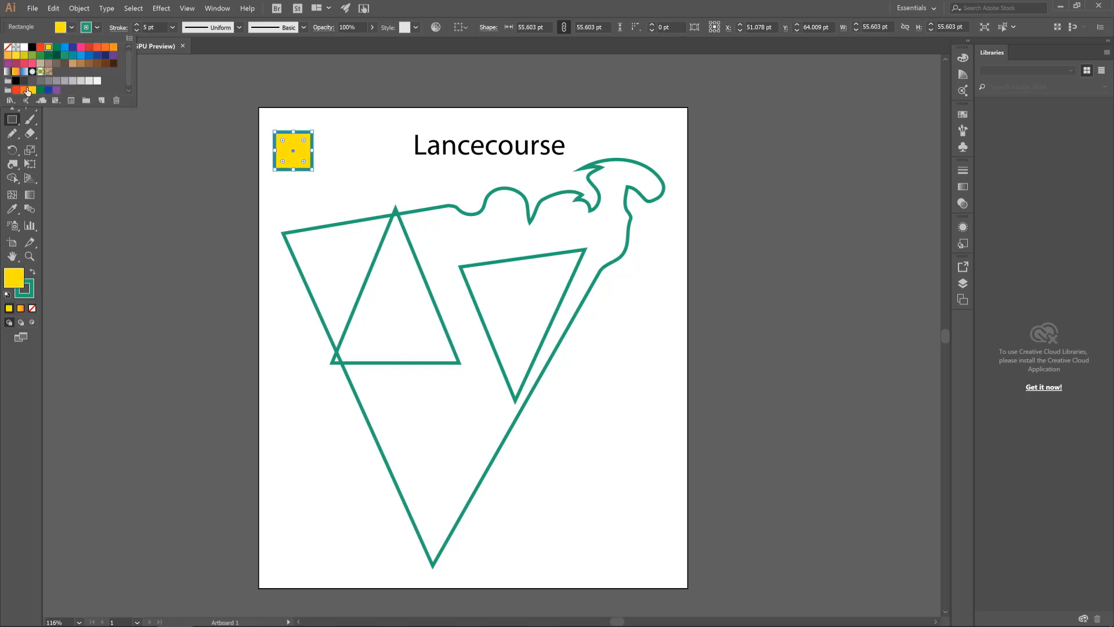
click(266, 45)
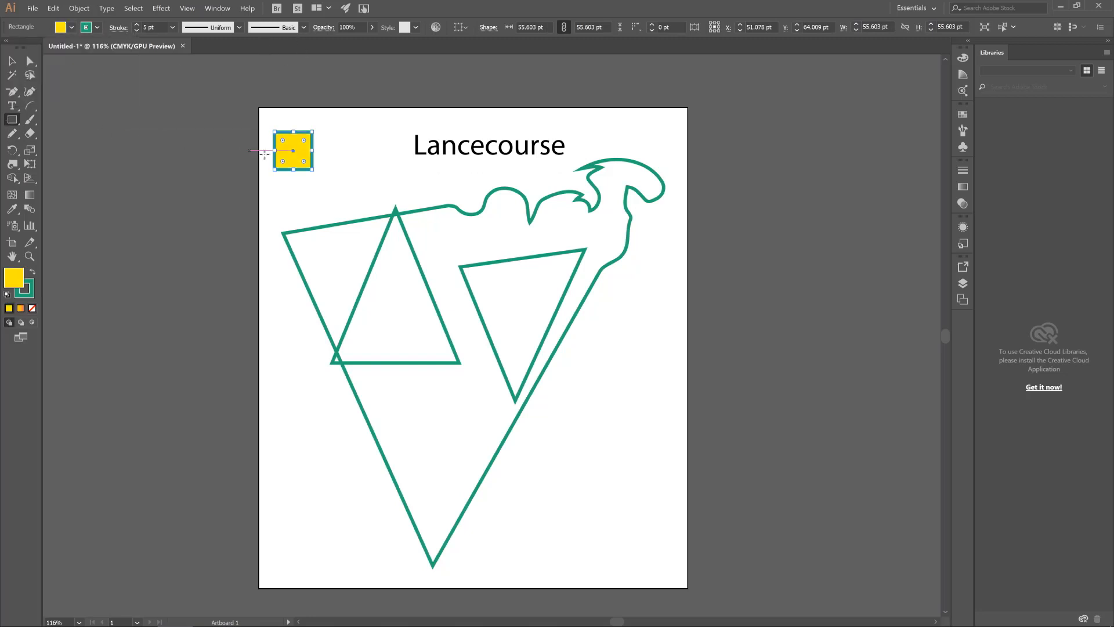
Draw a rectangle about 66 × 47 pt below the yellow square, fill it with pink, and deselect it
drag(266, 183, 314, 216)
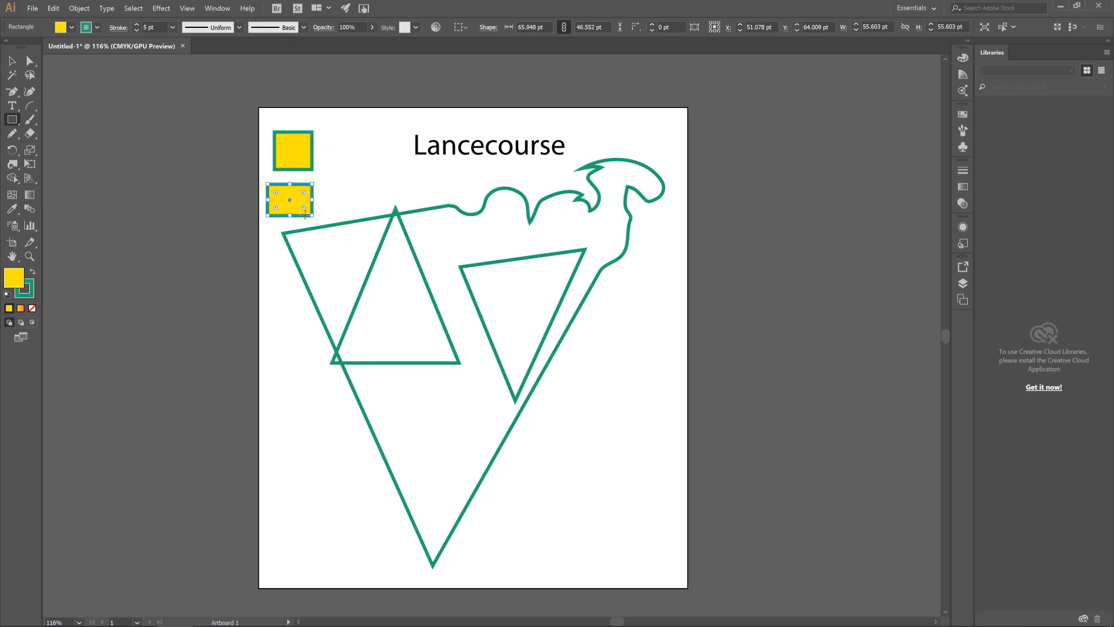
click(71, 27)
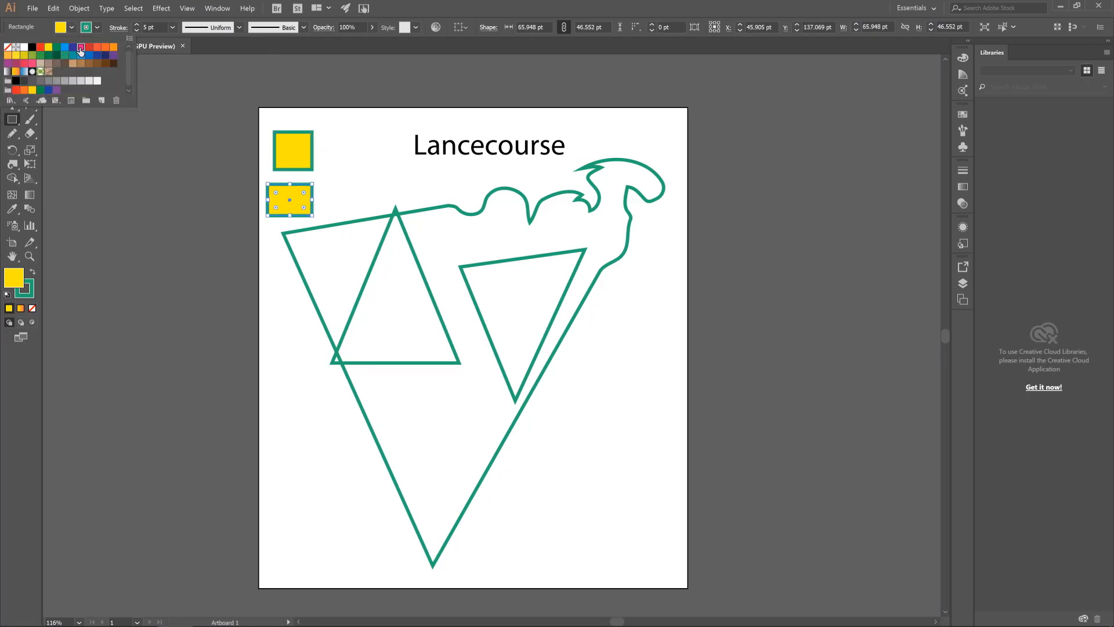
click(81, 52)
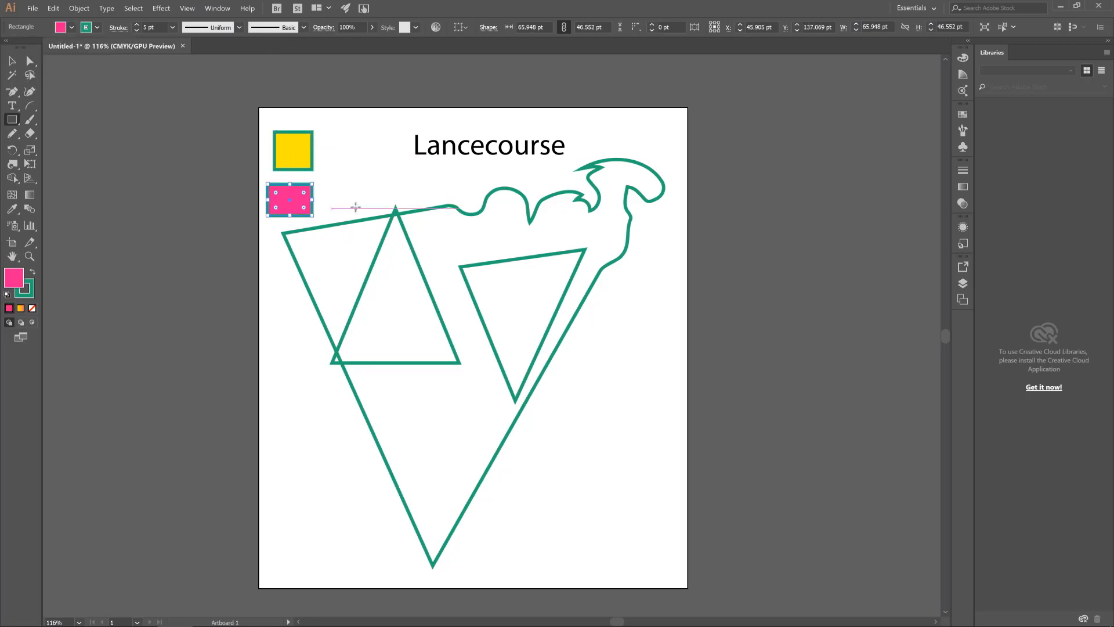
click(12, 61)
click(331, 176)
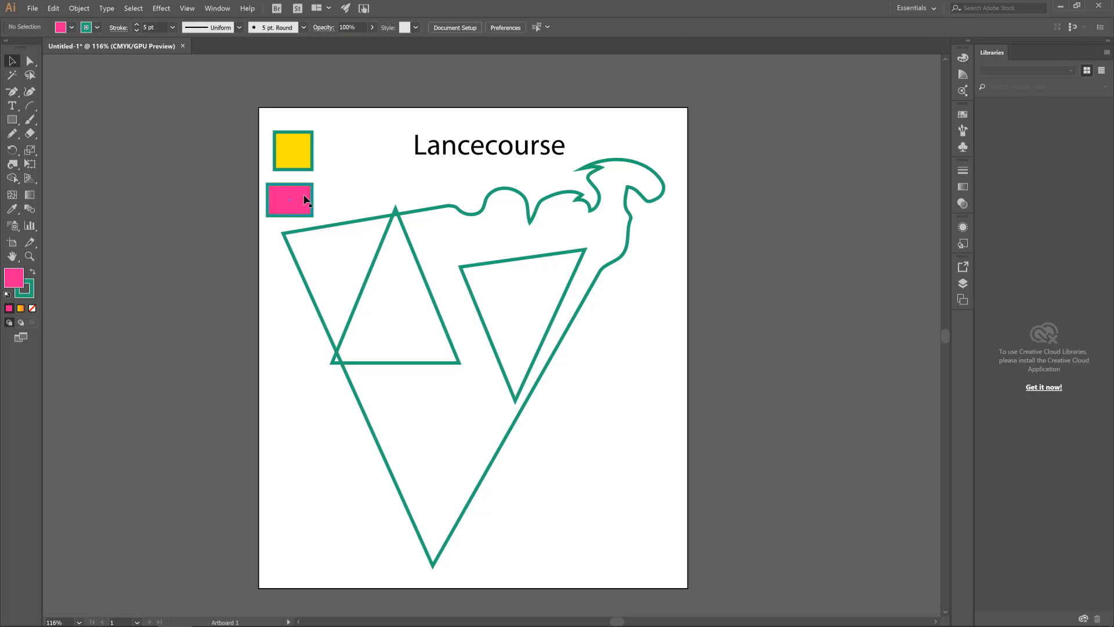
Move the pink rectangle slightly up and right so it sits just beneath the yellow square
drag(305, 199, 308, 191)
click(342, 183)
click(274, 198)
Apply the pink rectangle's fill to the large twirled triangle with the Eyedropper, and undo the fill
click(355, 222)
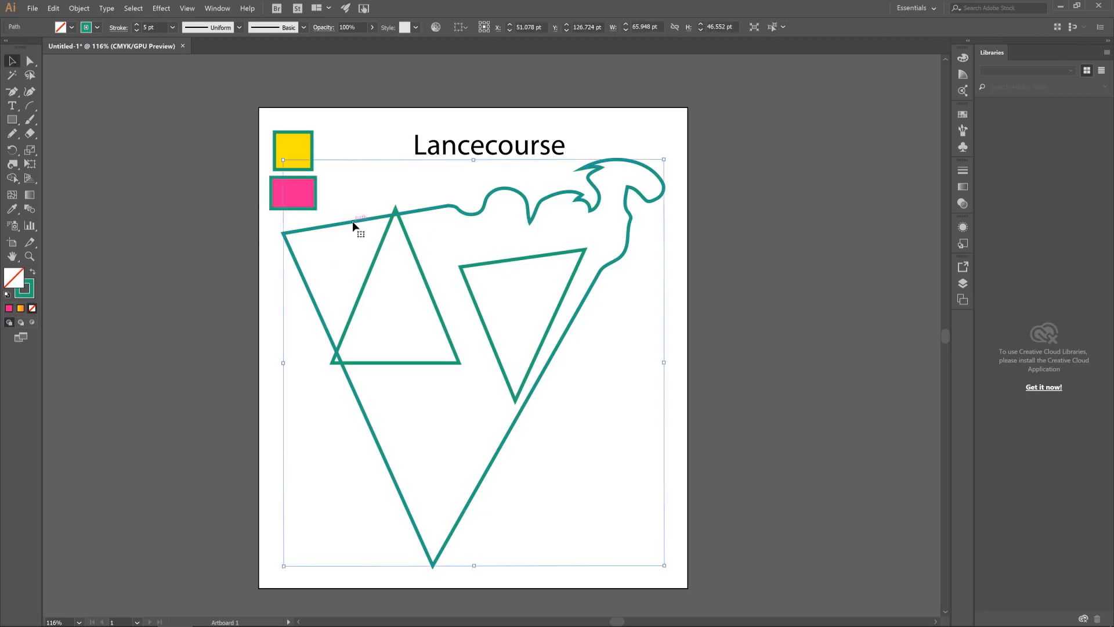
click(12, 210)
click(290, 192)
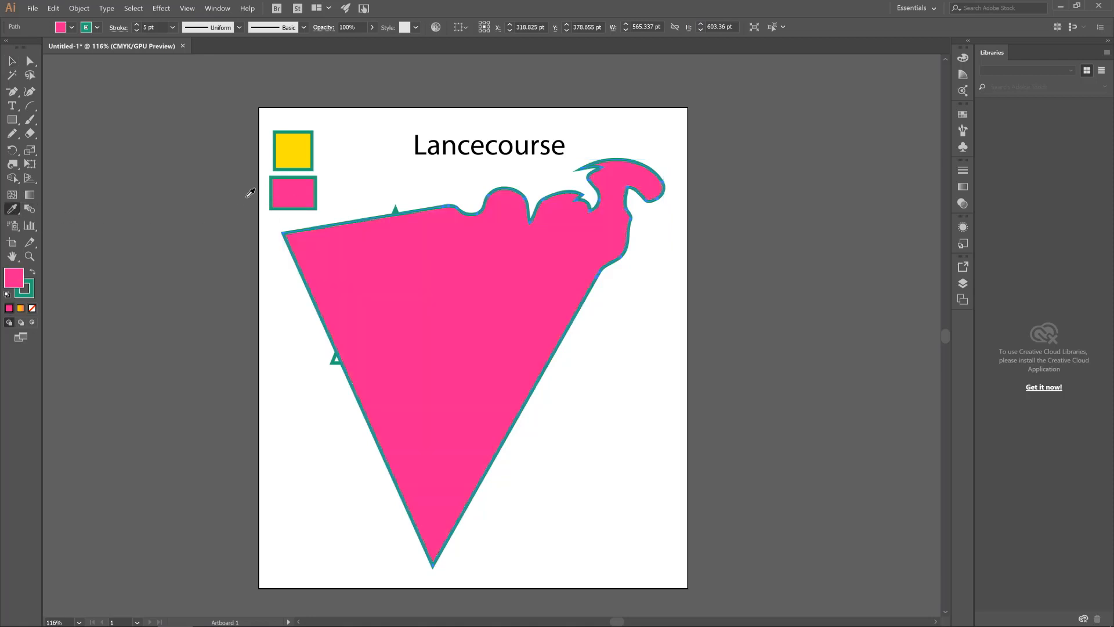
key(ctrl)
key(ctrl+z)
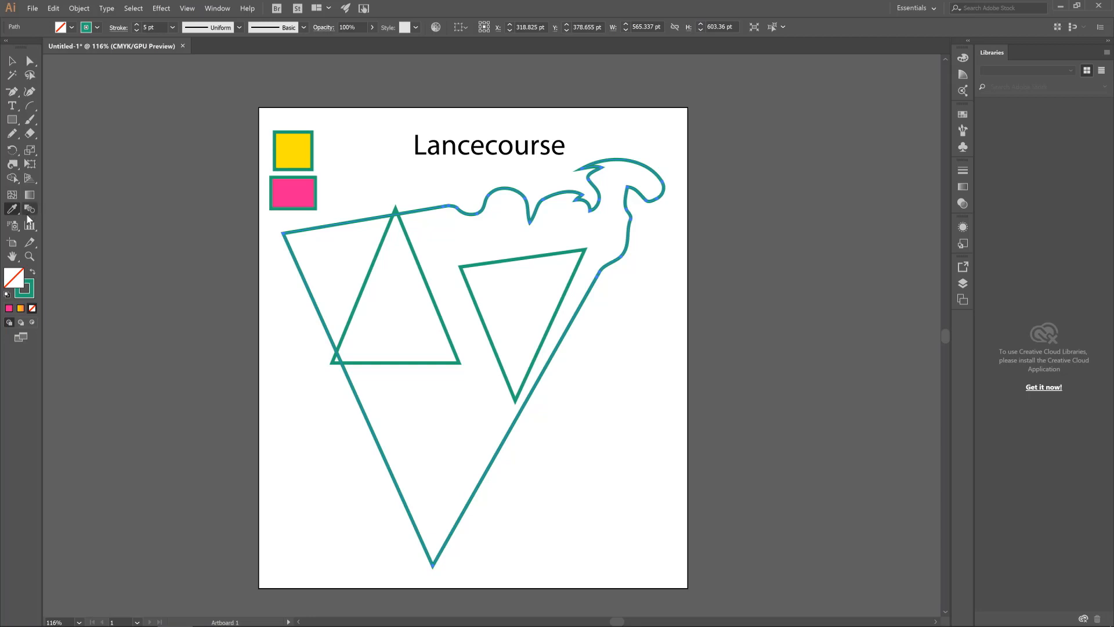
click(12, 62)
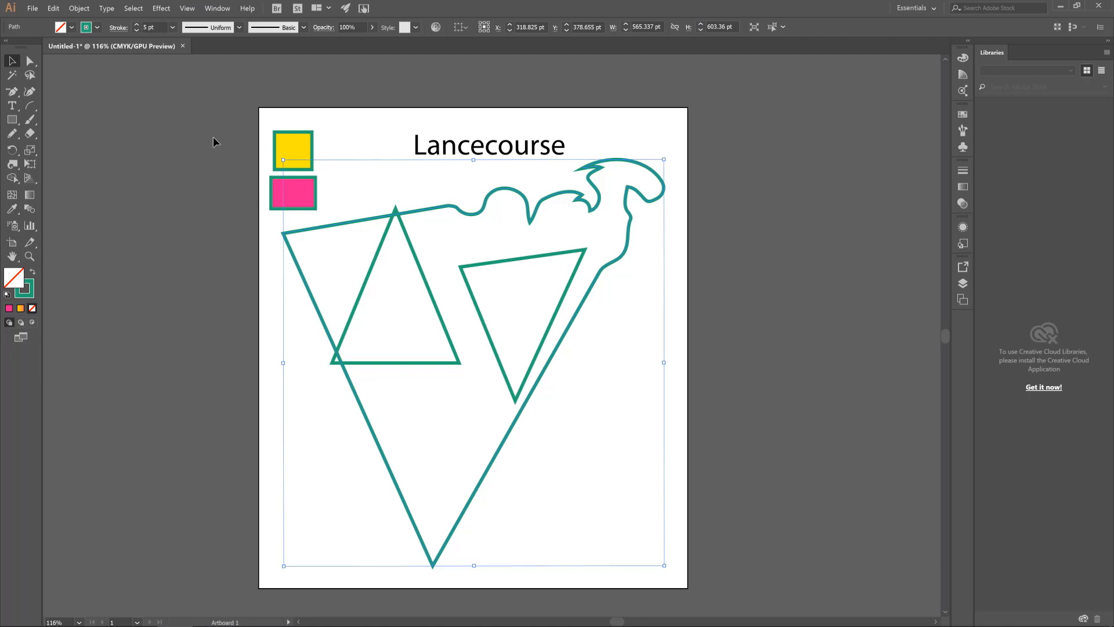
click(26, 213)
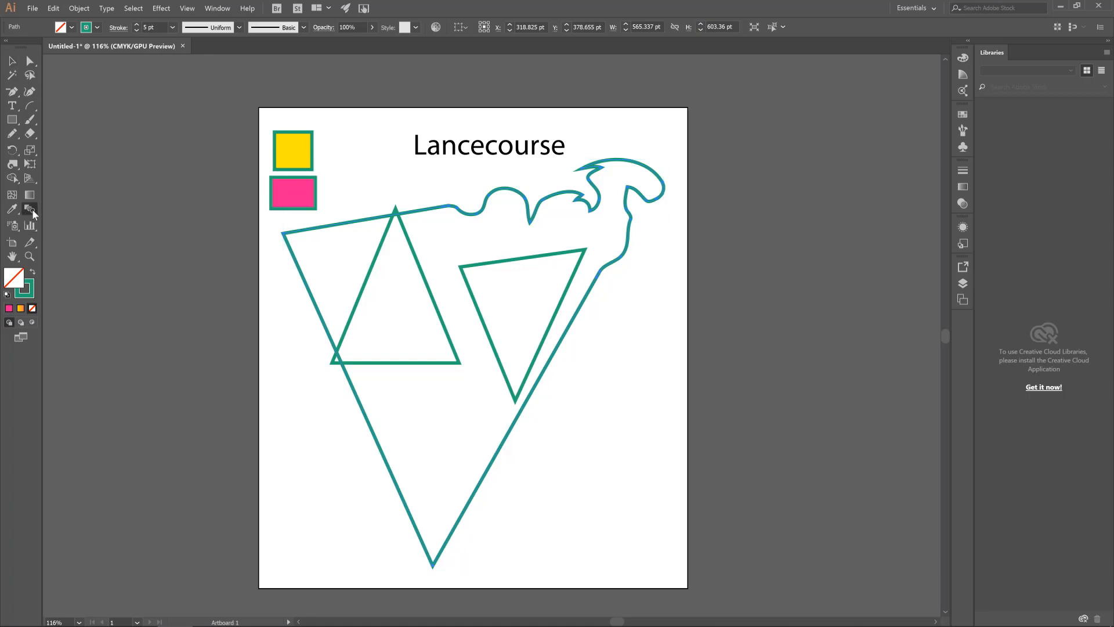
click(12, 61)
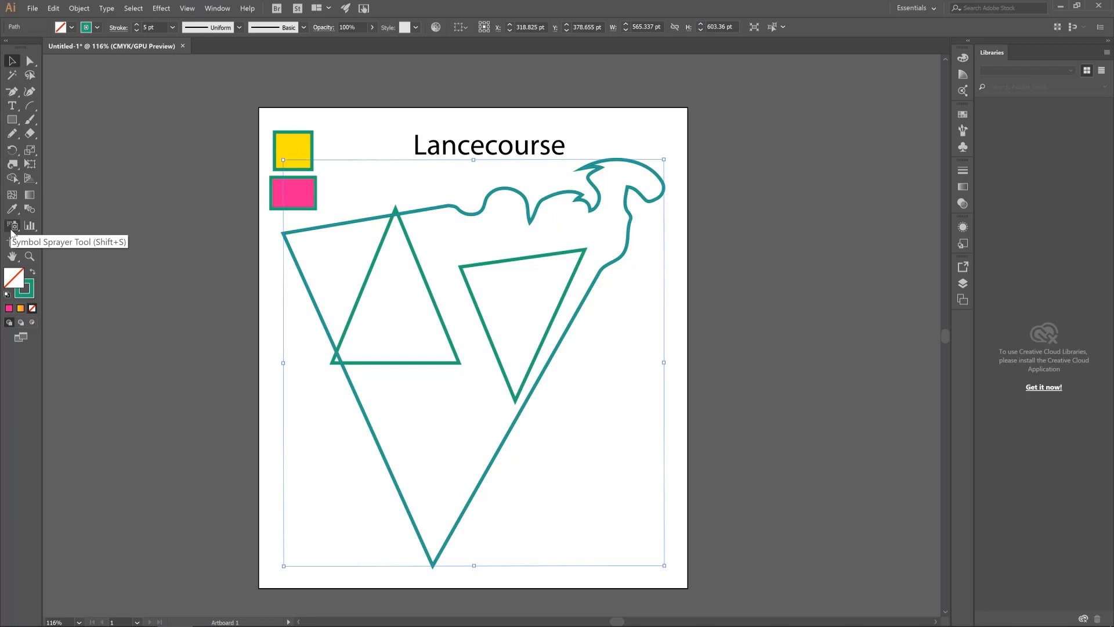
Try to spray symbols over the triangles with the Symbol Sprayer
drag(11, 231, 141, 210)
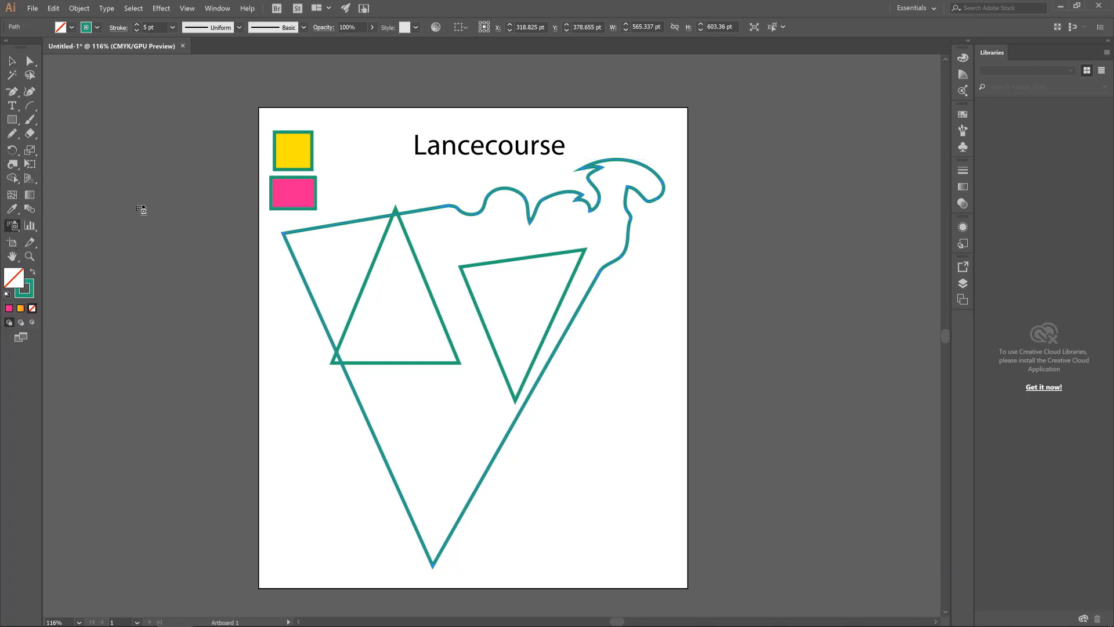
click(485, 327)
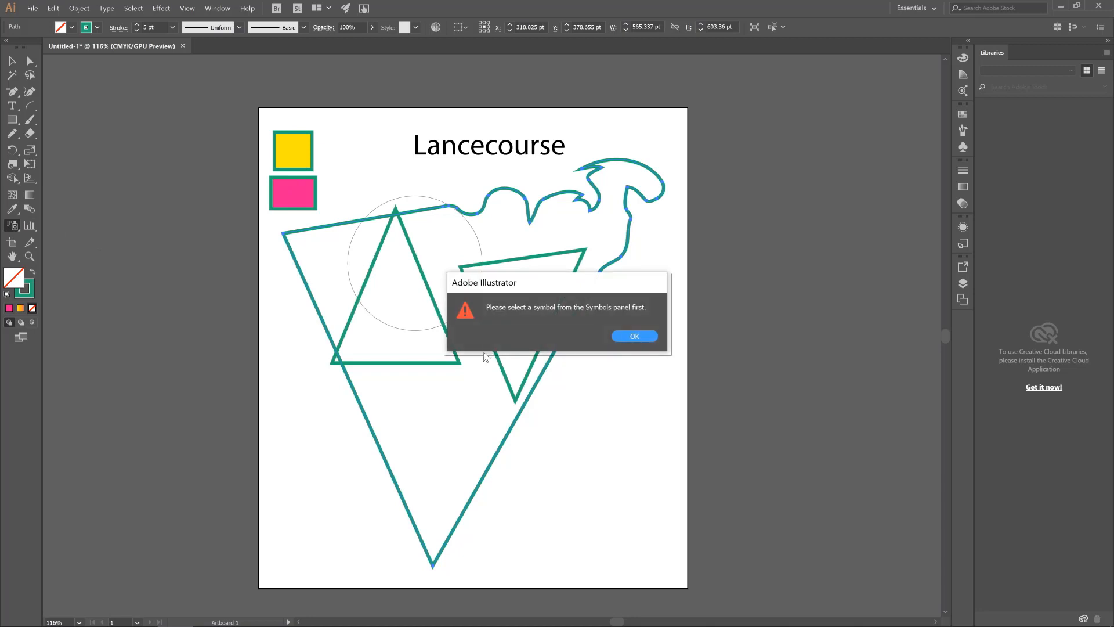
click(636, 336)
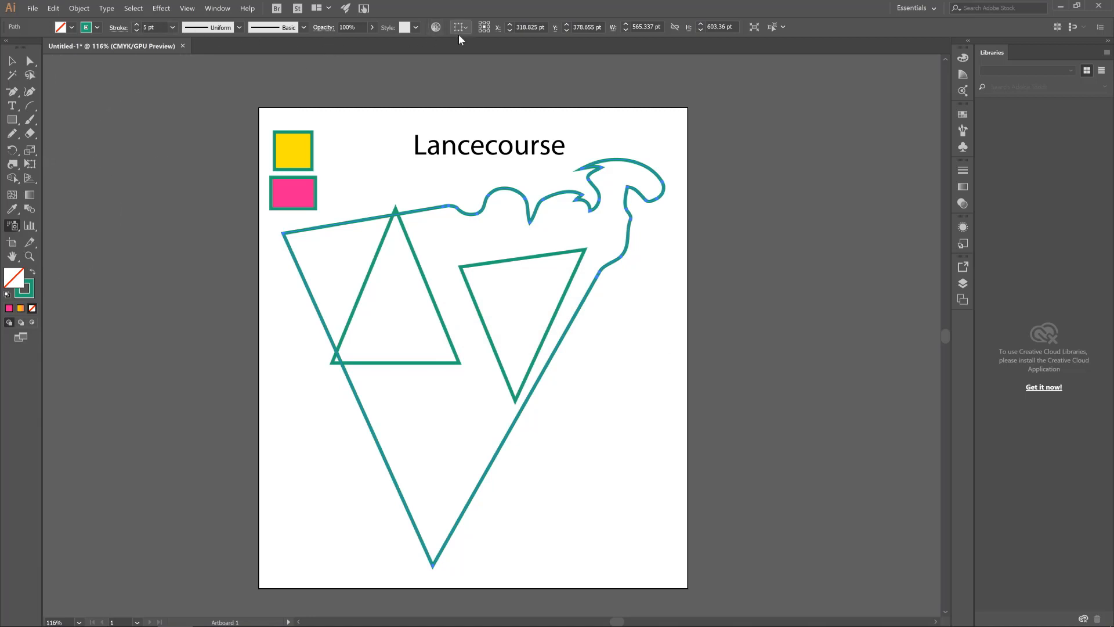
Display the available symbols and choose the black Vector Grime splatter for the Symbol Sprayer
click(15, 227)
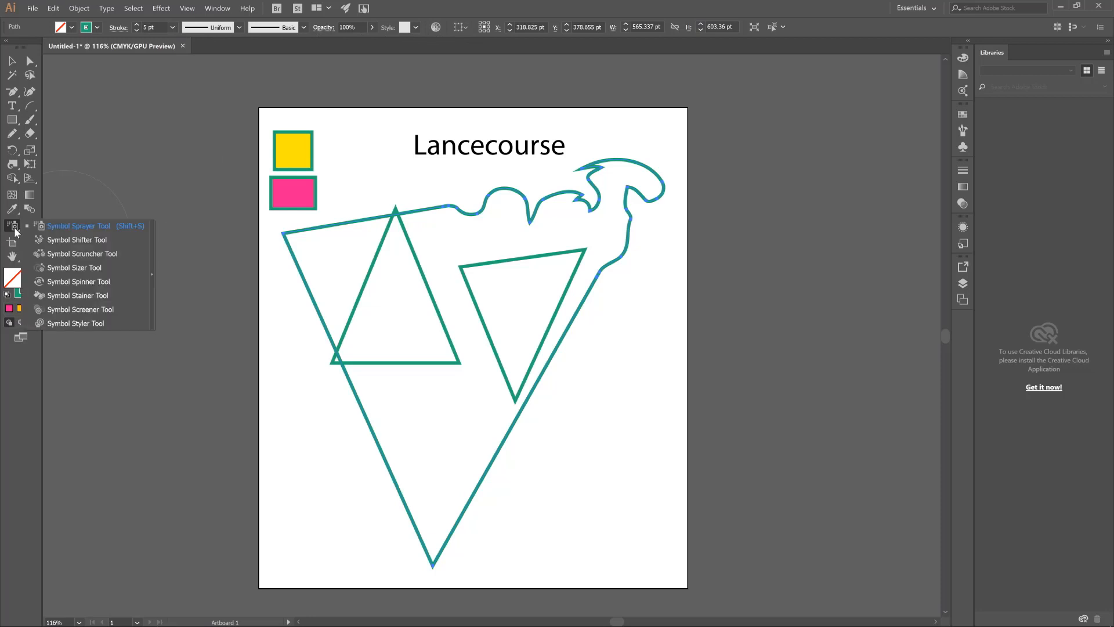
click(56, 227)
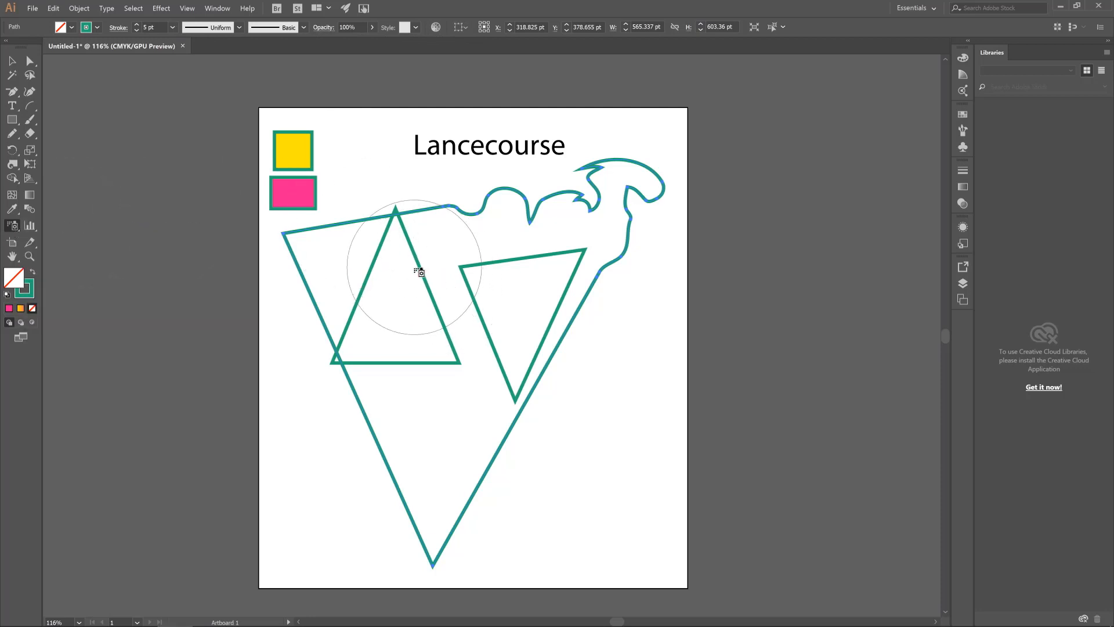
click(217, 8)
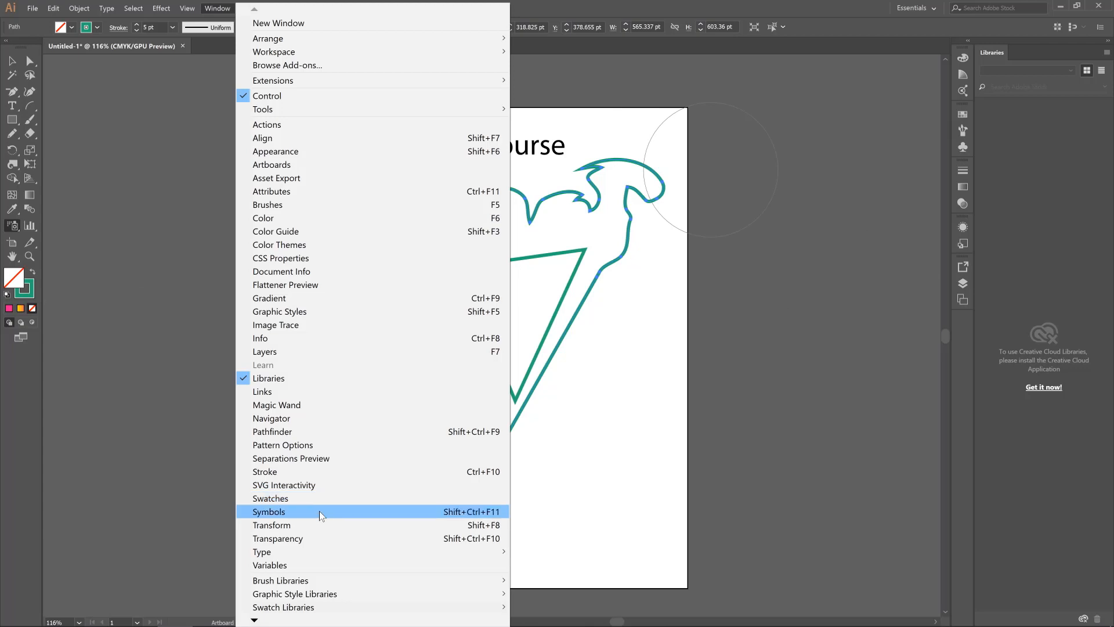
click(289, 513)
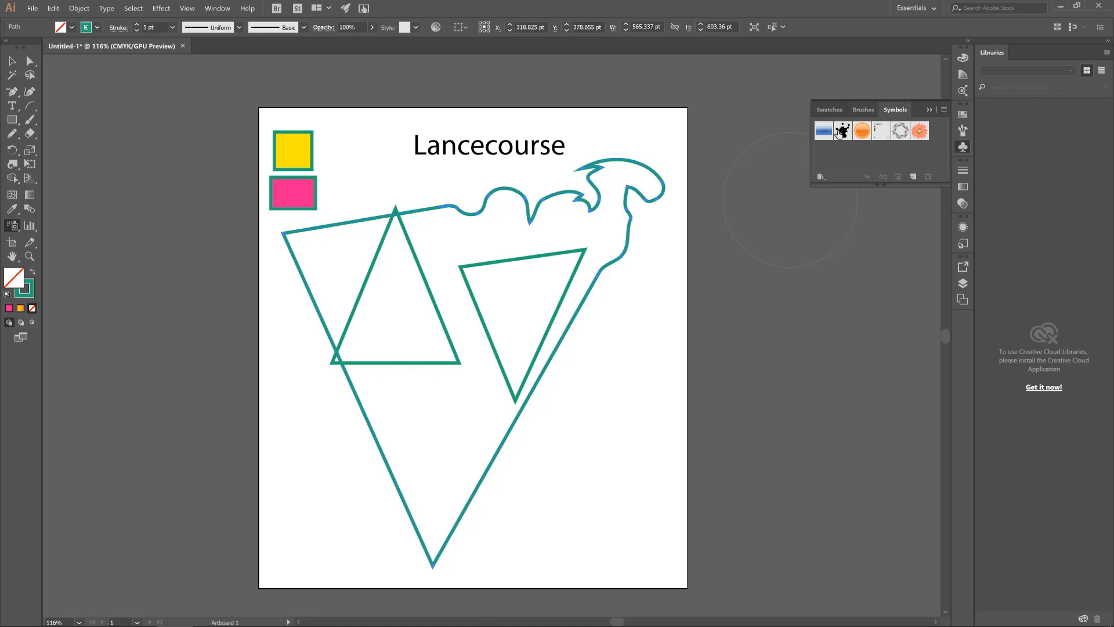
click(842, 132)
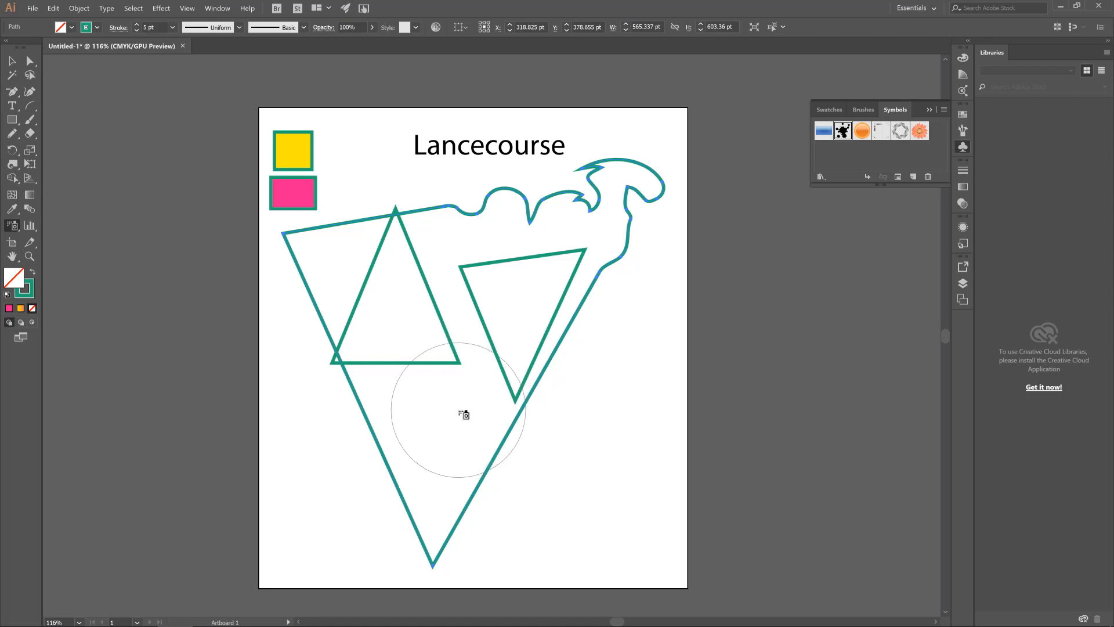
Spray a dense cluster of black splatters about 380 × 388 pt over the artboard's lower half, and undo it
mouse_move(468, 428)
mouse_down()
mouse_move(490, 457)
mouse_move(525, 452)
mouse_move(400, 476)
mouse_up()
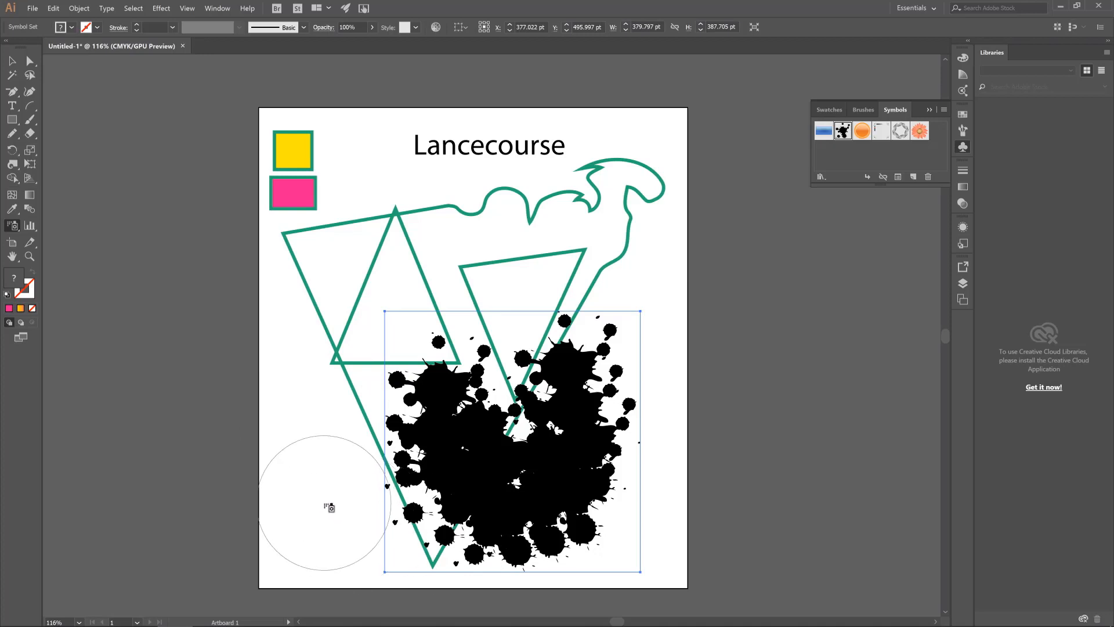
key(ctrl+z)
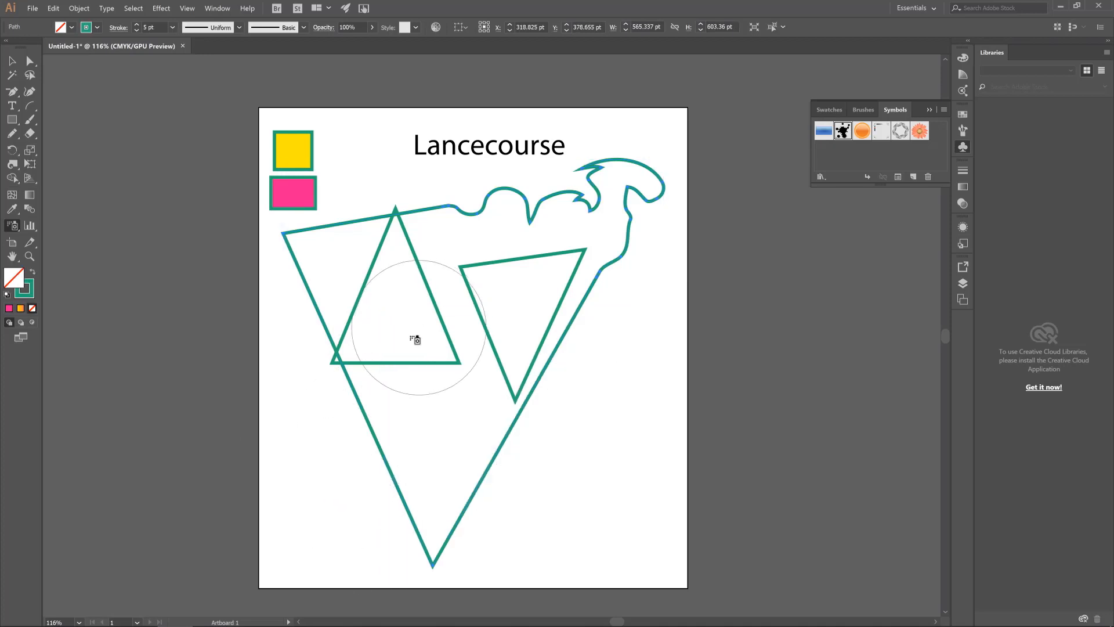
Place one black splatter over the left triangle's base, spray more across the artboard, and undo the extra splatters
drag(410, 340, 380, 348)
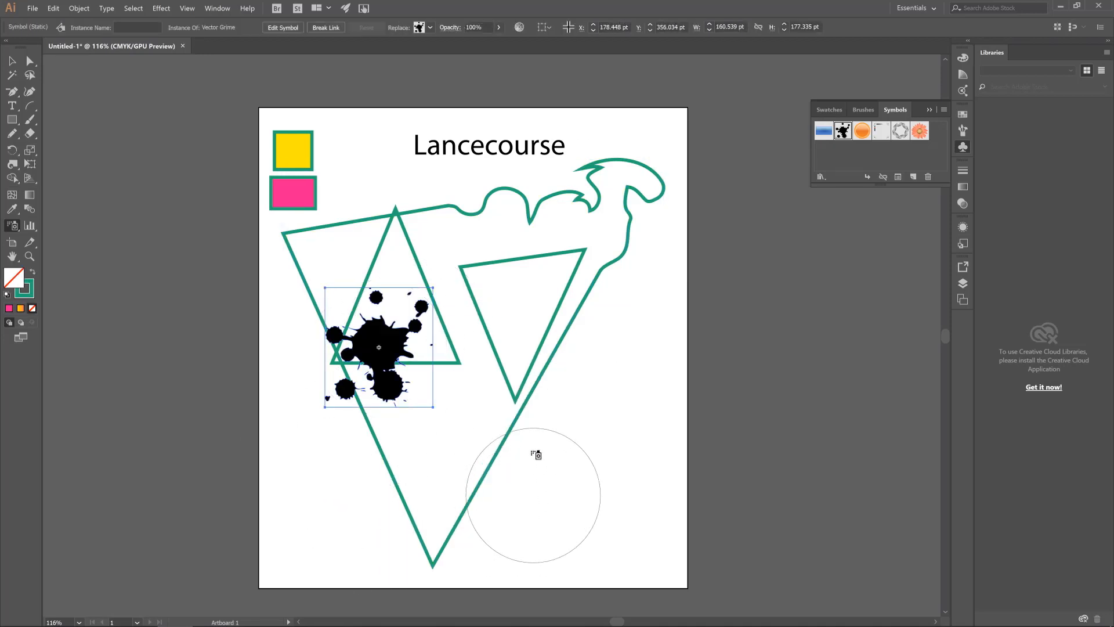
click(537, 389)
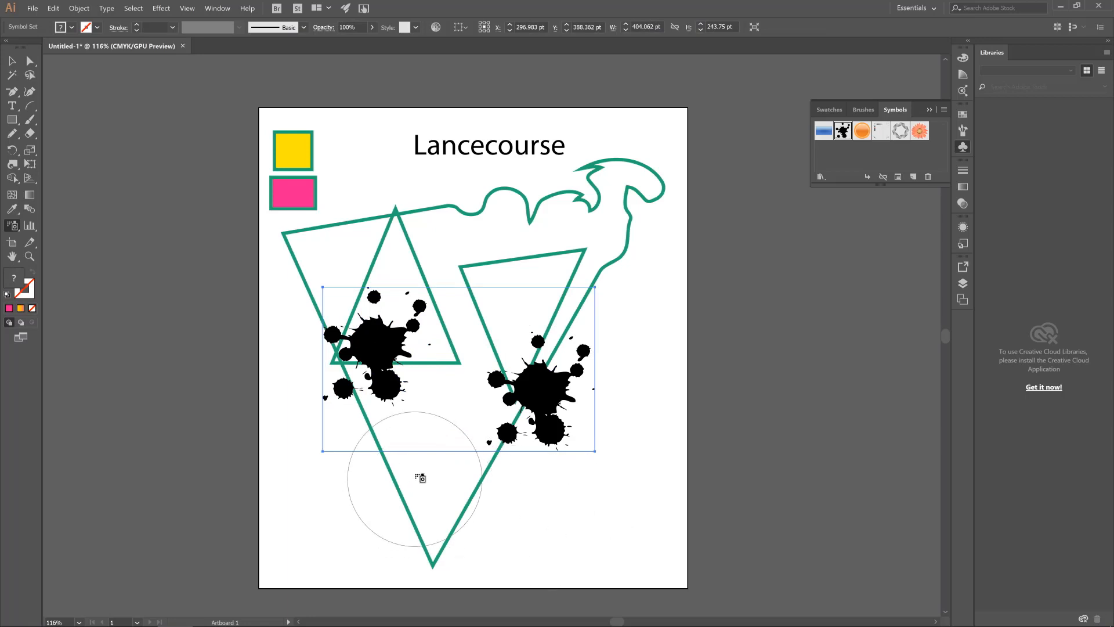
mouse_move(417, 478)
mouse_down()
mouse_move(476, 511)
mouse_move(630, 431)
mouse_move(551, 297)
mouse_move(439, 228)
mouse_move(565, 213)
mouse_move(621, 352)
mouse_move(416, 334)
mouse_move(329, 234)
mouse_move(348, 376)
mouse_move(582, 599)
mouse_up()
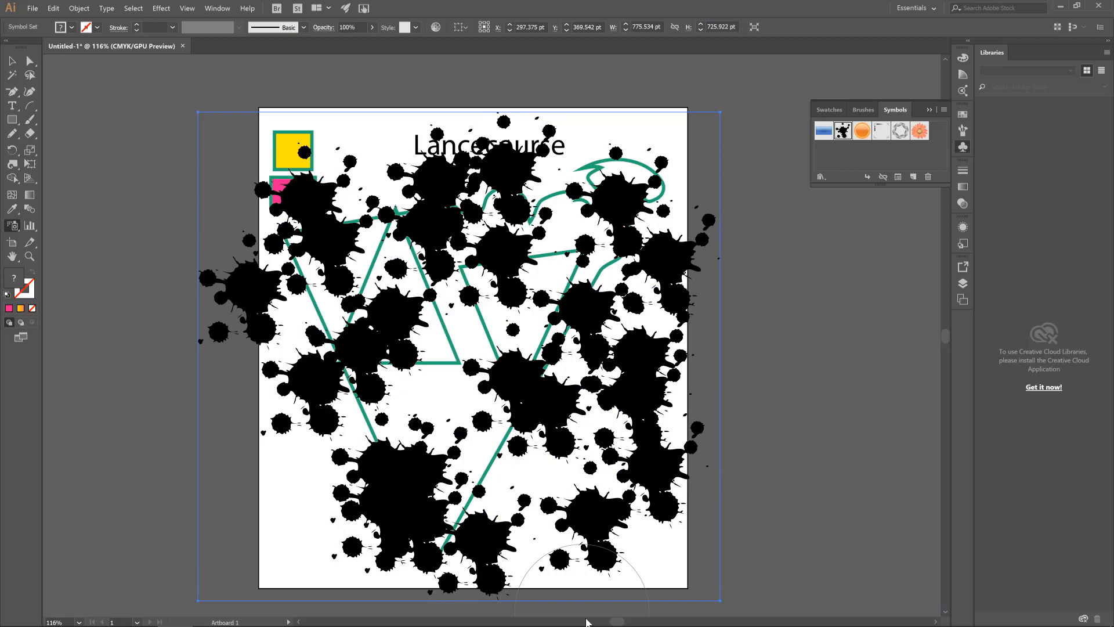
key(ctrl+z)
key(ctrl+z)
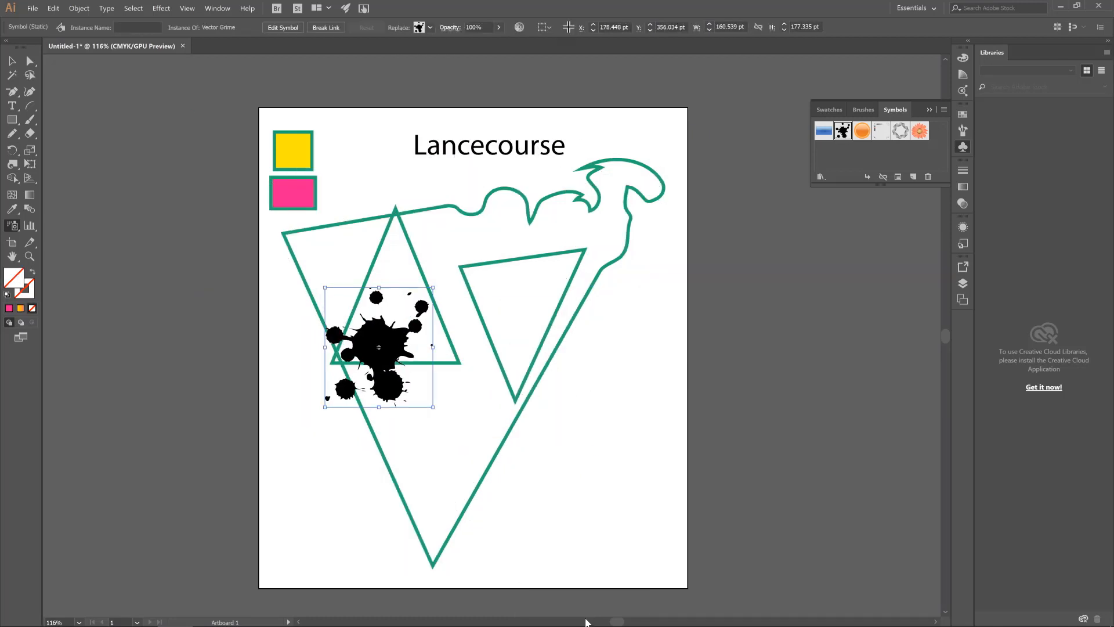
Move the black splatter to the empty area in the artboard's lower right and deselect it
click(13, 60)
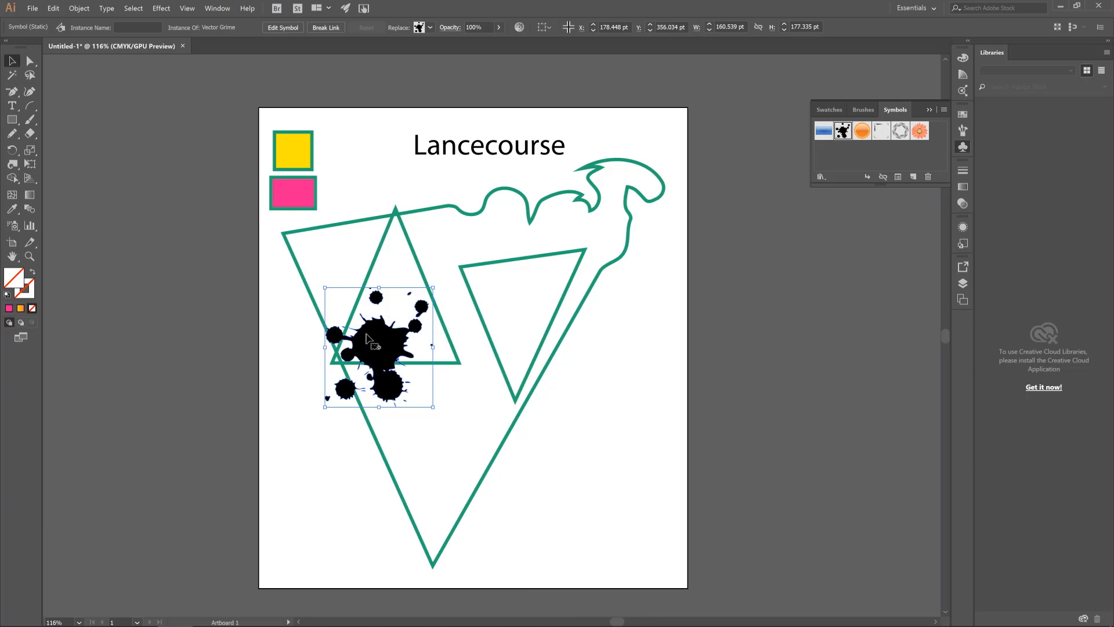
drag(369, 339, 569, 447)
click(297, 335)
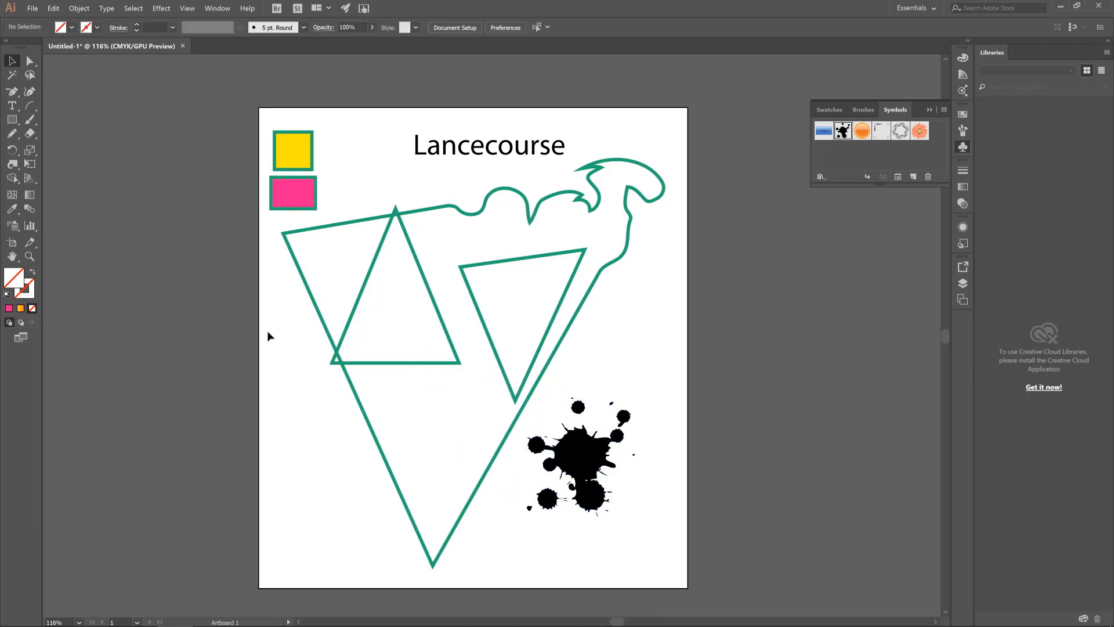
Draw a pie graph over the lower-left corner of the upright triangle with the Pie Graph tool
click(31, 230)
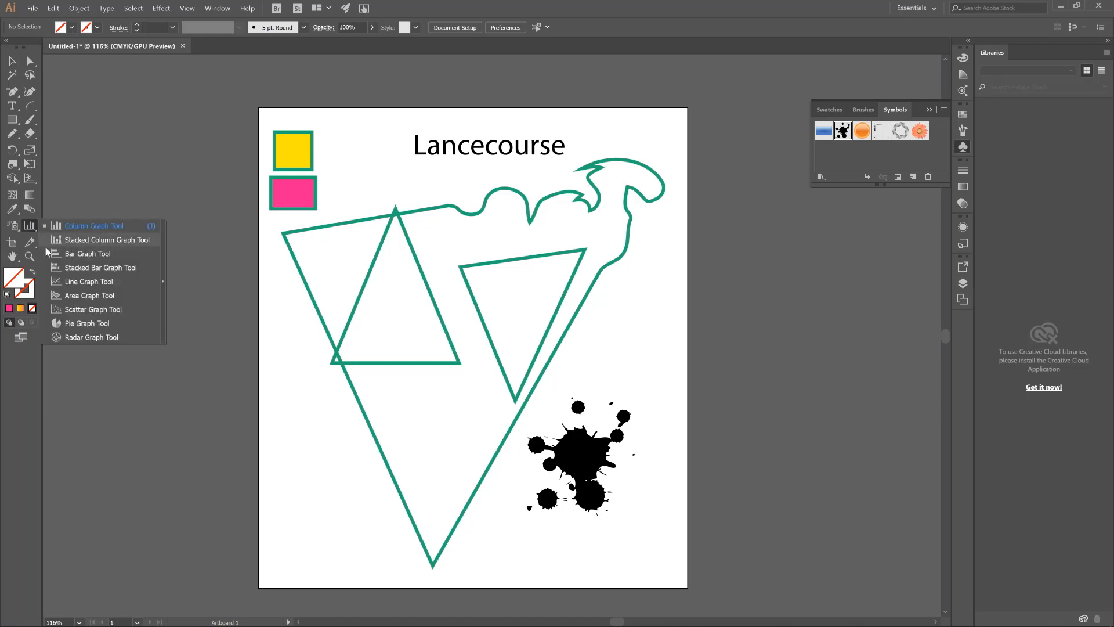
click(80, 324)
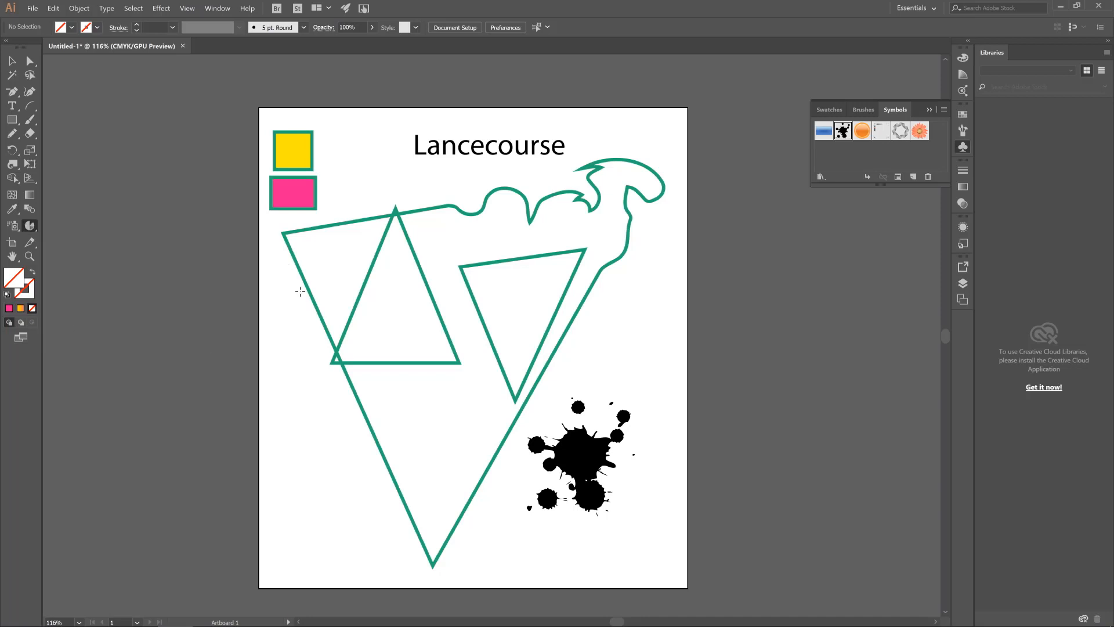
drag(288, 285, 396, 399)
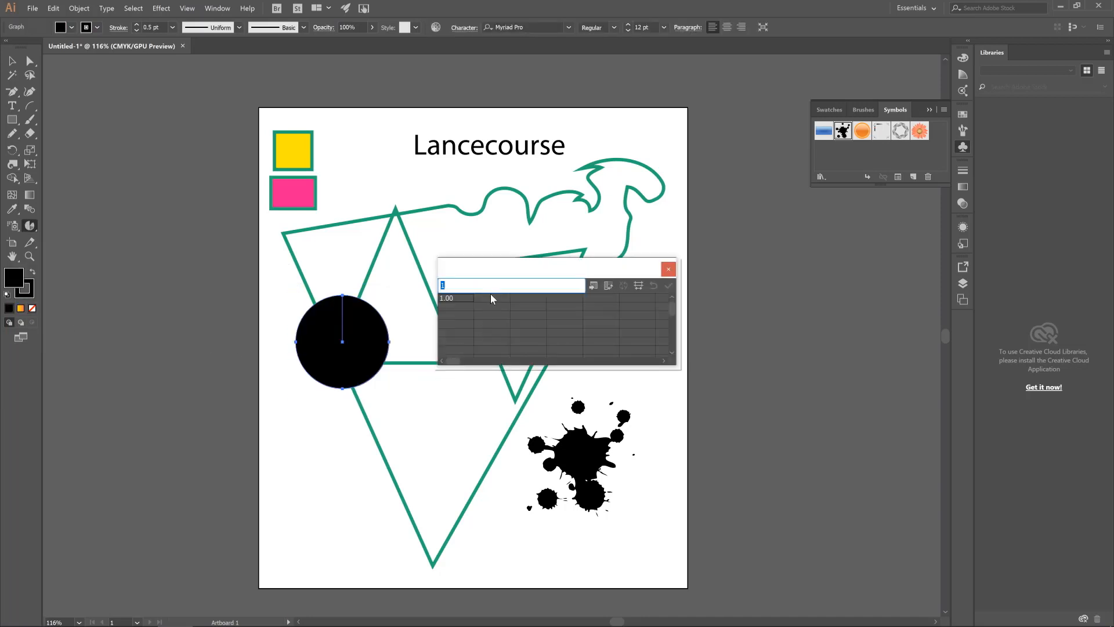
Fill the pie graph data with 45, 454 and 445 in the first column and 45 beside the first value, and apply it
text(7)
click(668, 285)
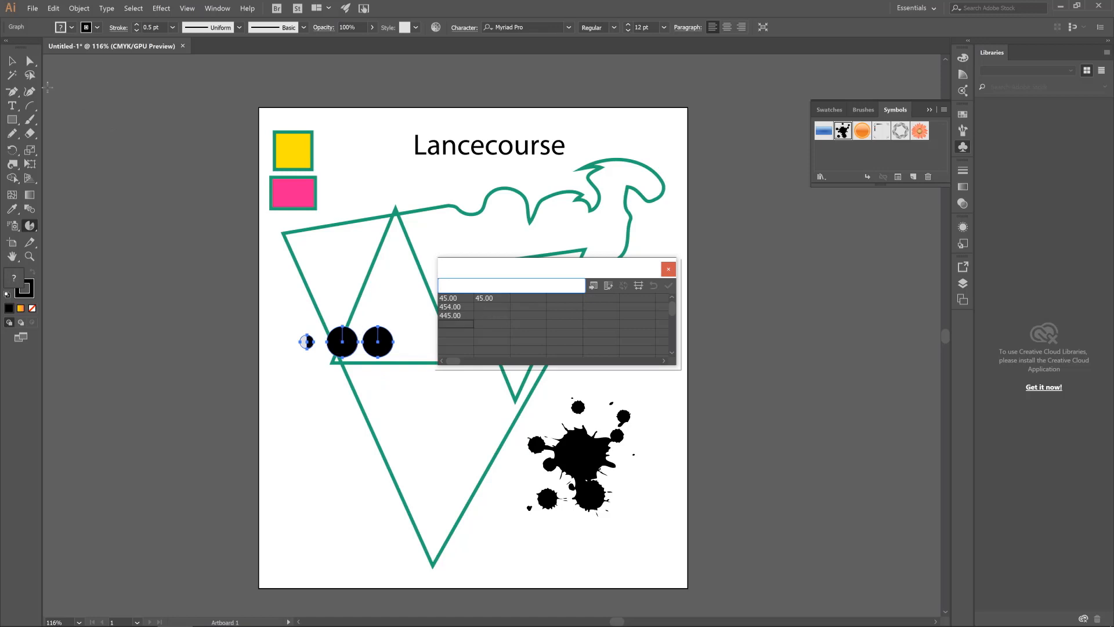
Move the pie graph slightly up and to the left, close its data window, and delete the graph
click(12, 61)
click(173, 166)
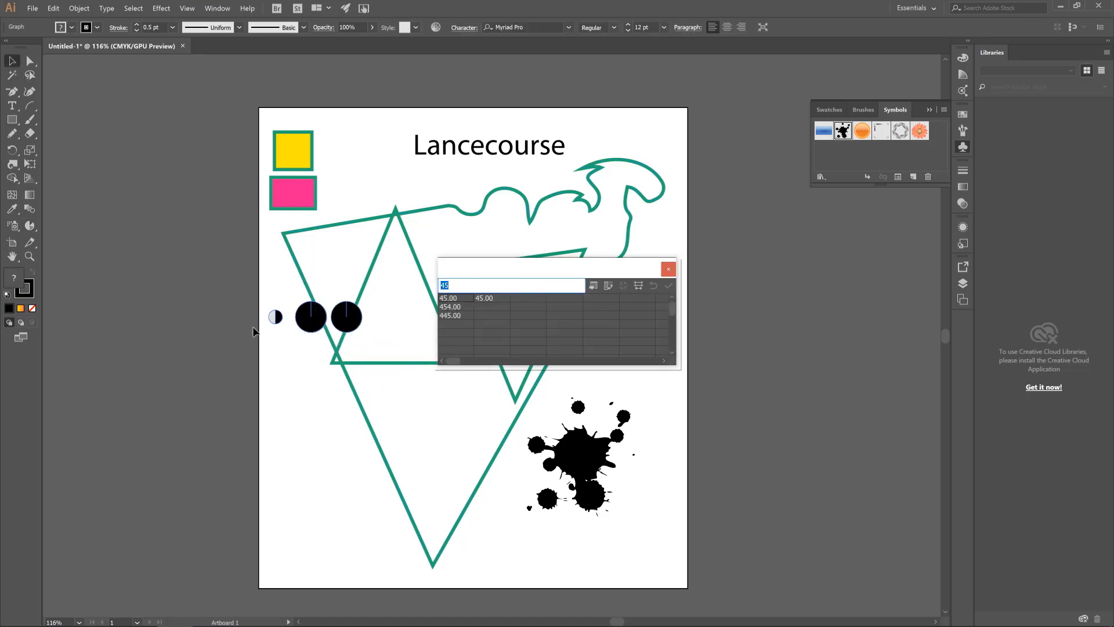
click(668, 268)
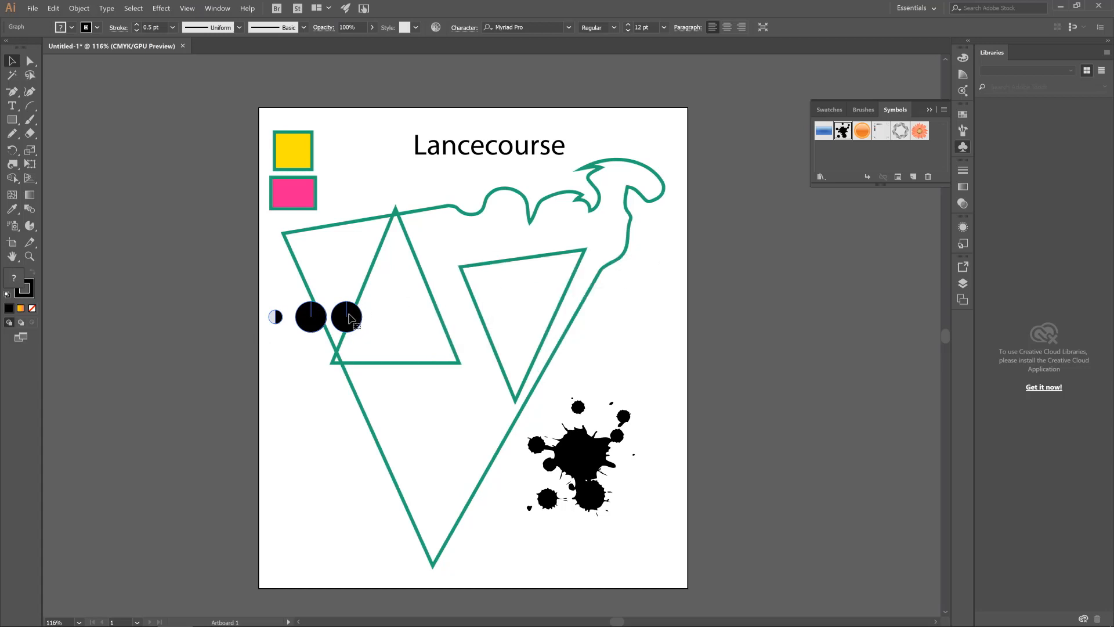
key(Delete)
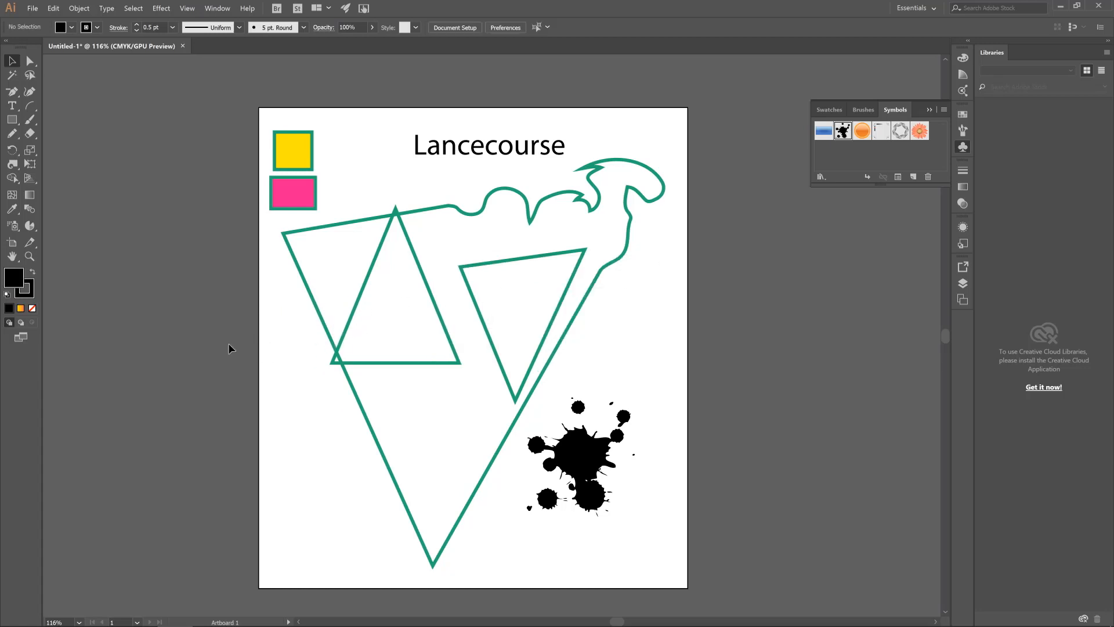
Enlarge the artboard to about 913 × 742 pt by extending its upper-left corner and right edge with the Artboard tool
click(12, 246)
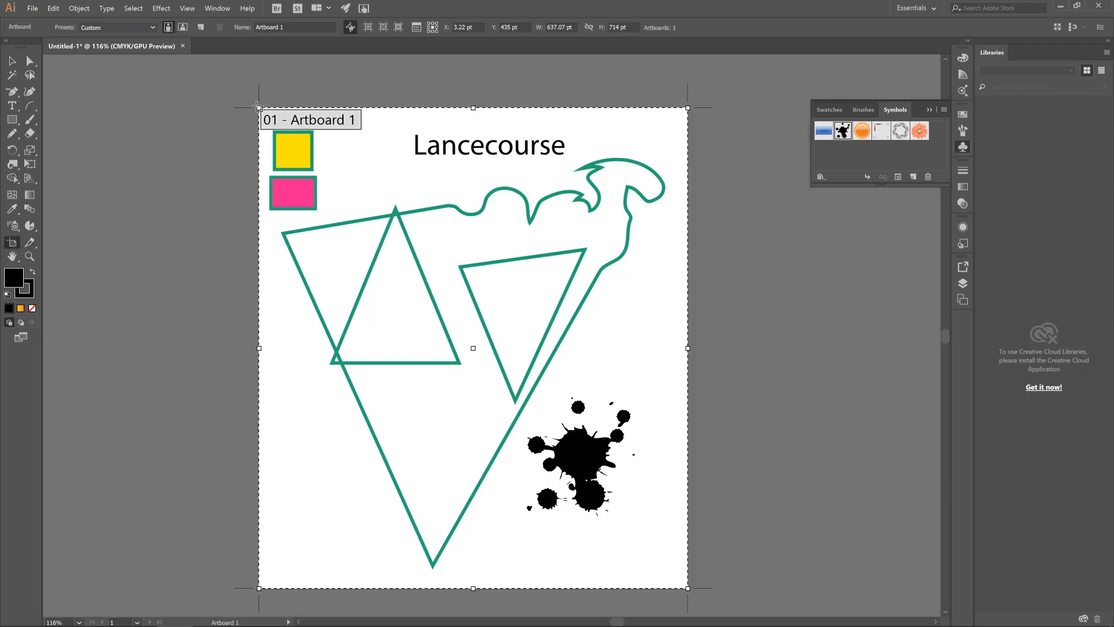
drag(259, 107, 163, 89)
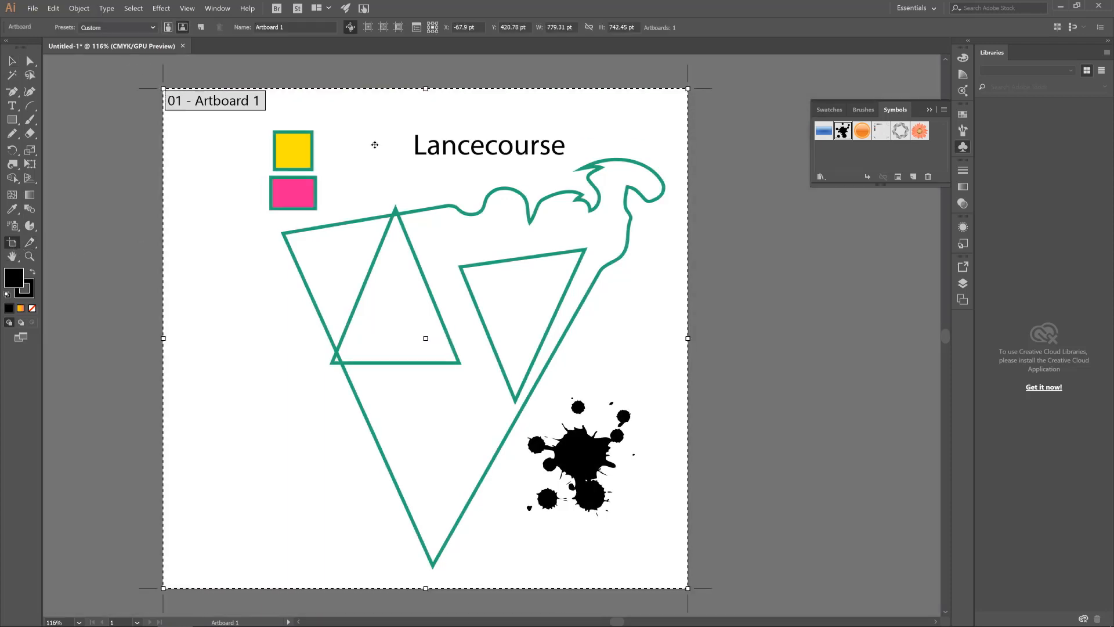
drag(685, 337, 777, 319)
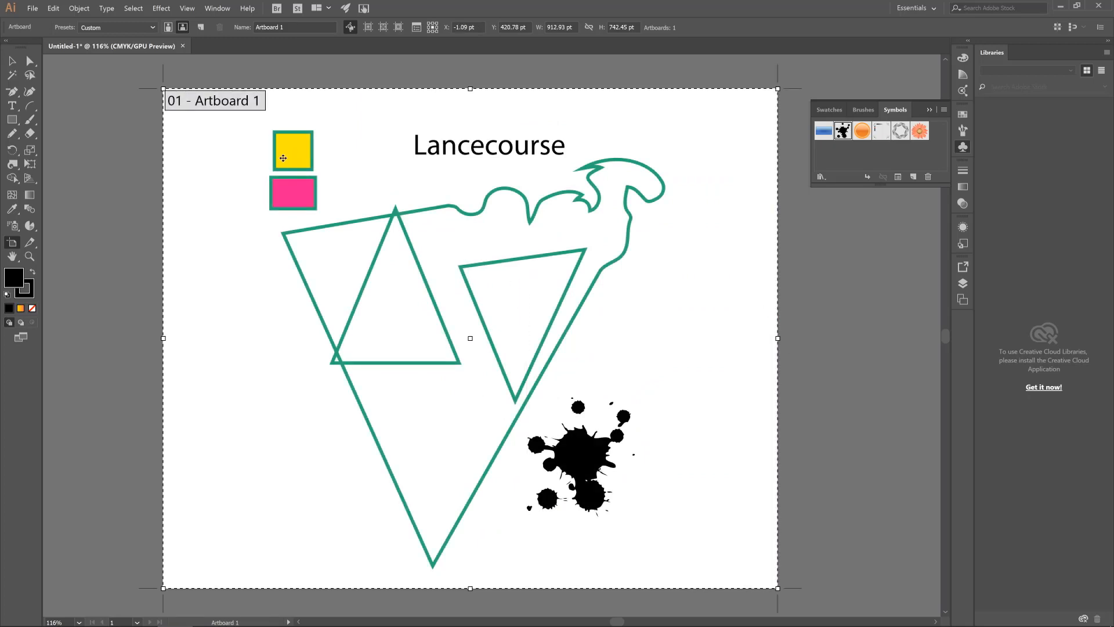
Activate the Slice tool, switch to the Slice Selection tool, and return to the Slice tool
click(30, 244)
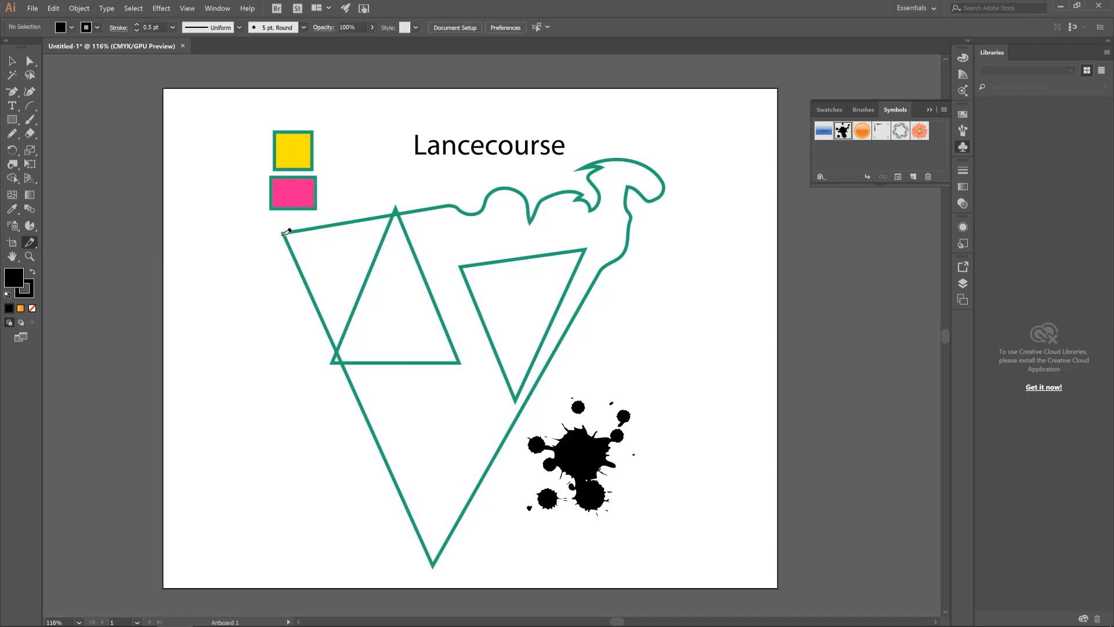
click(34, 241)
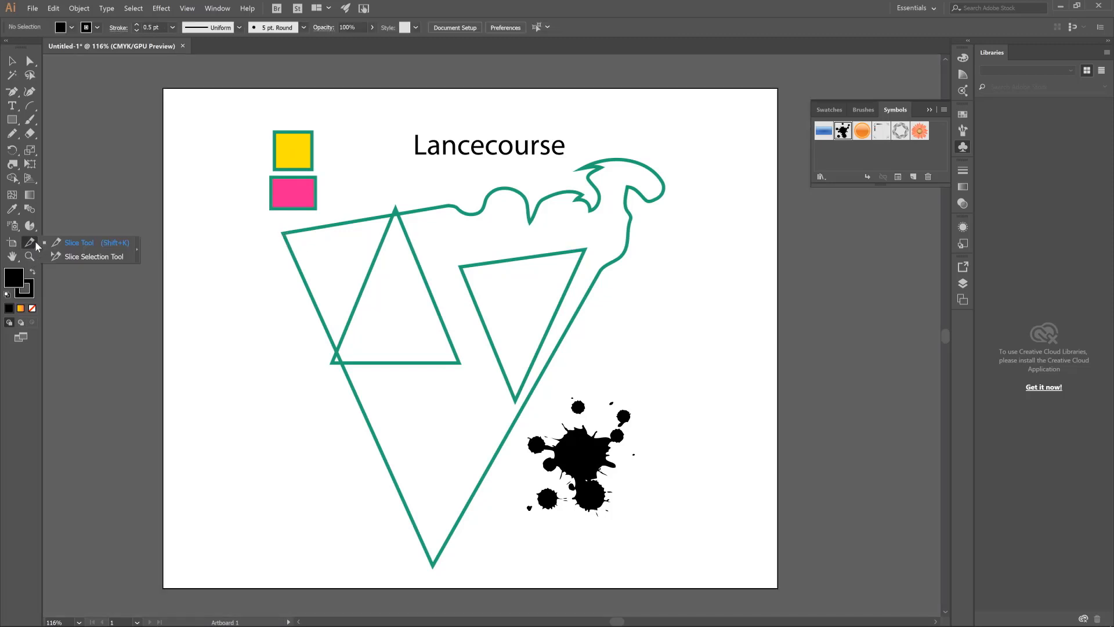
click(66, 257)
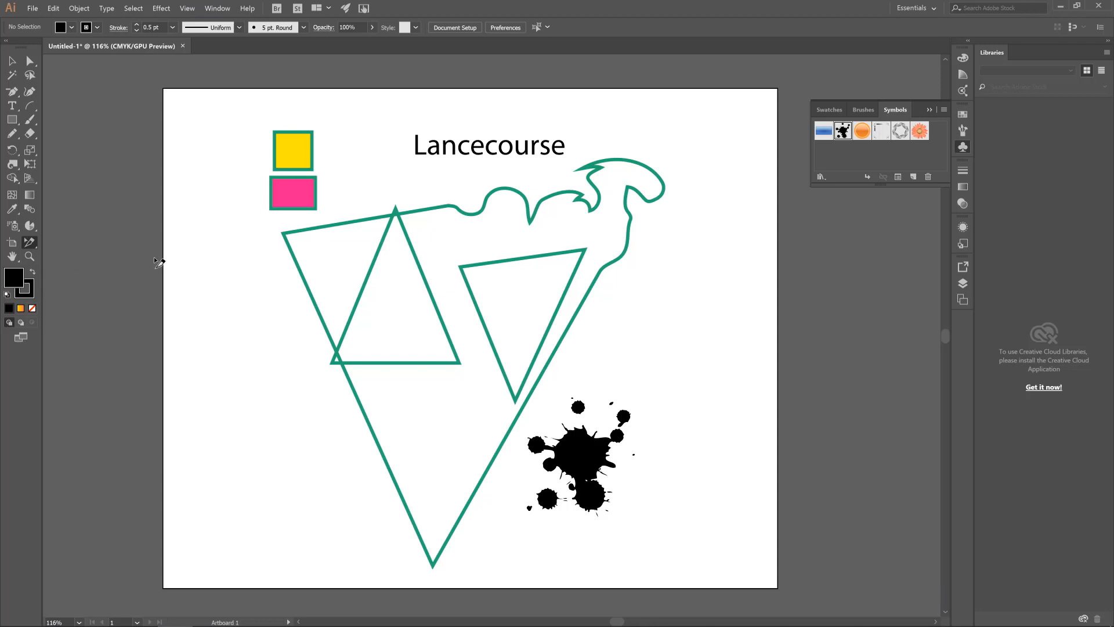
click(32, 242)
click(65, 242)
Select the large green path and pan the artboard toward the right in two short moves with the Hand tool
click(13, 62)
click(413, 213)
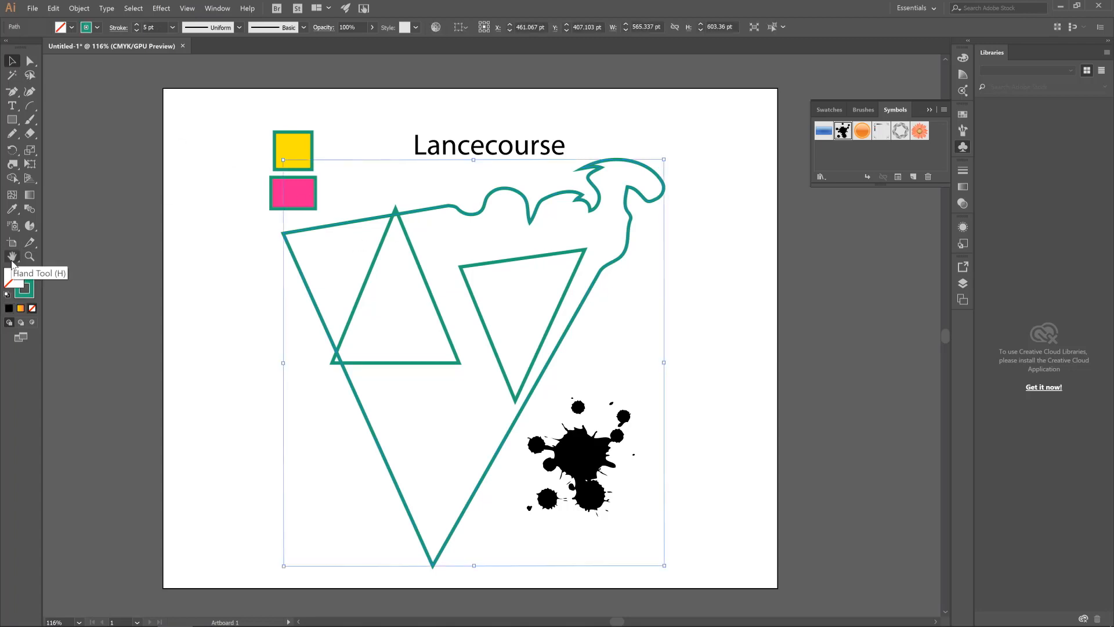
click(13, 256)
mouse_move(298, 305)
mouse_down()
mouse_move(186, 241)
mouse_move(322, 255)
mouse_move(306, 281)
mouse_move(311, 313)
mouse_move(323, 309)
mouse_move(311, 303)
mouse_up()
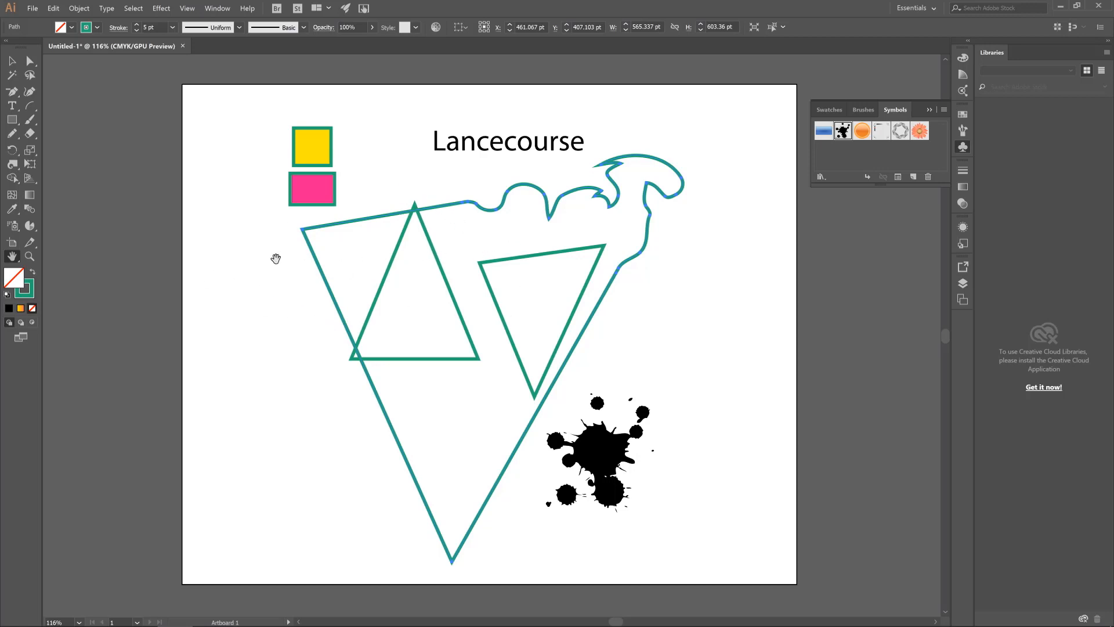
click(14, 62)
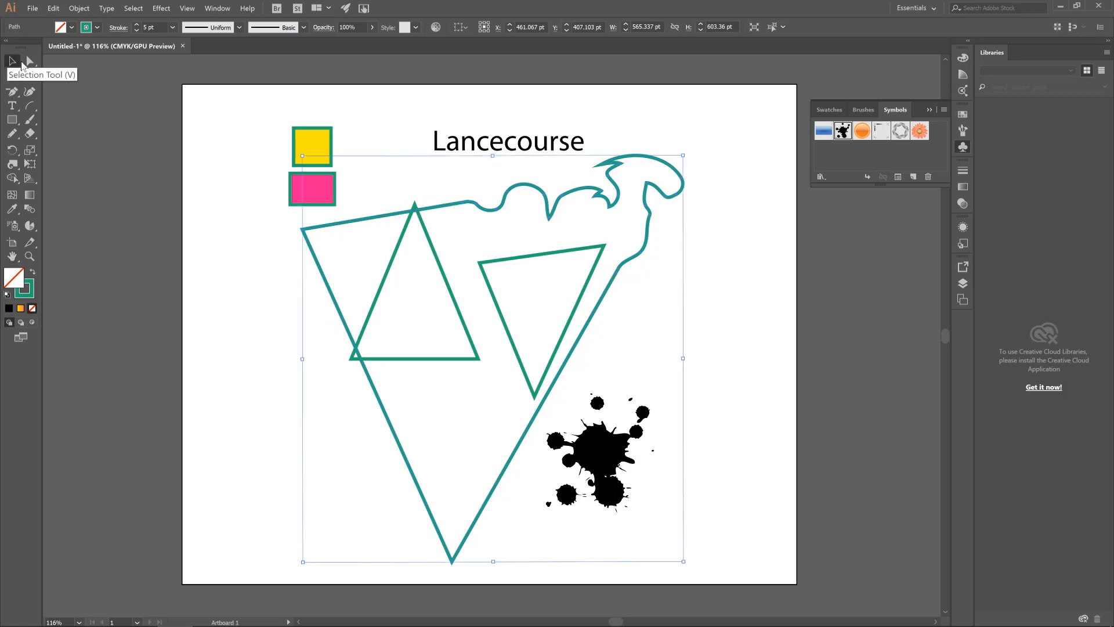
click(11, 256)
drag(440, 274, 465, 282)
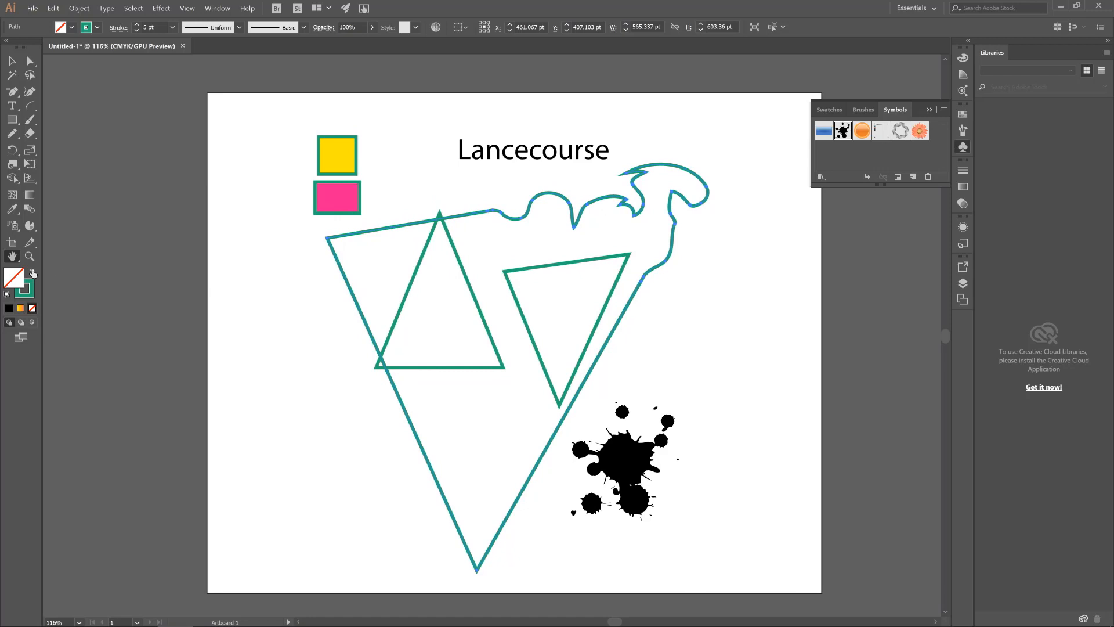
click(16, 262)
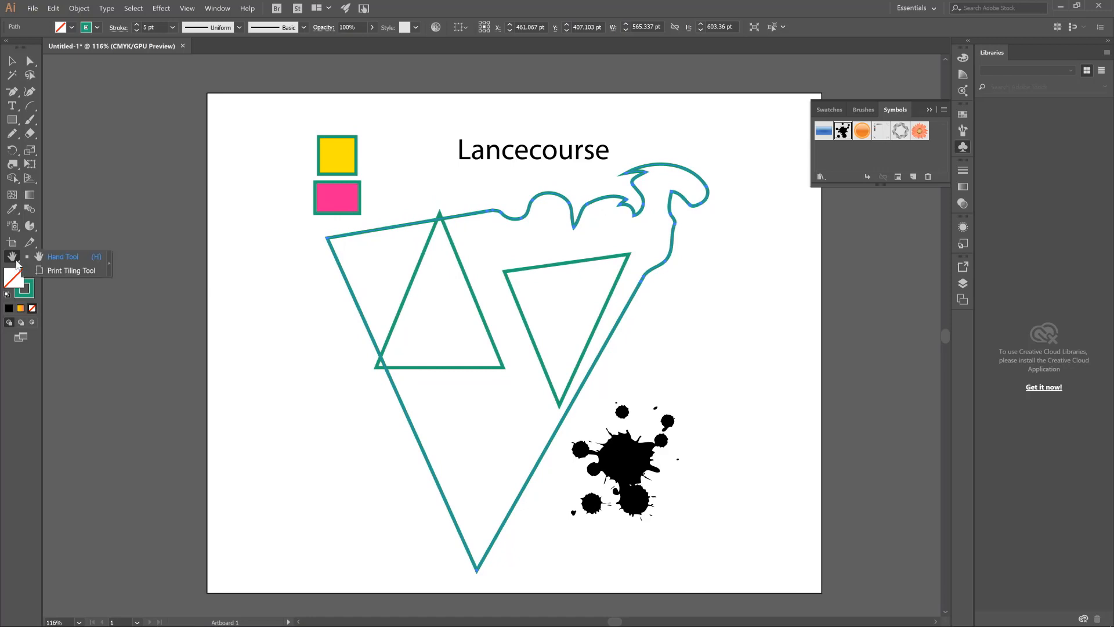
click(18, 261)
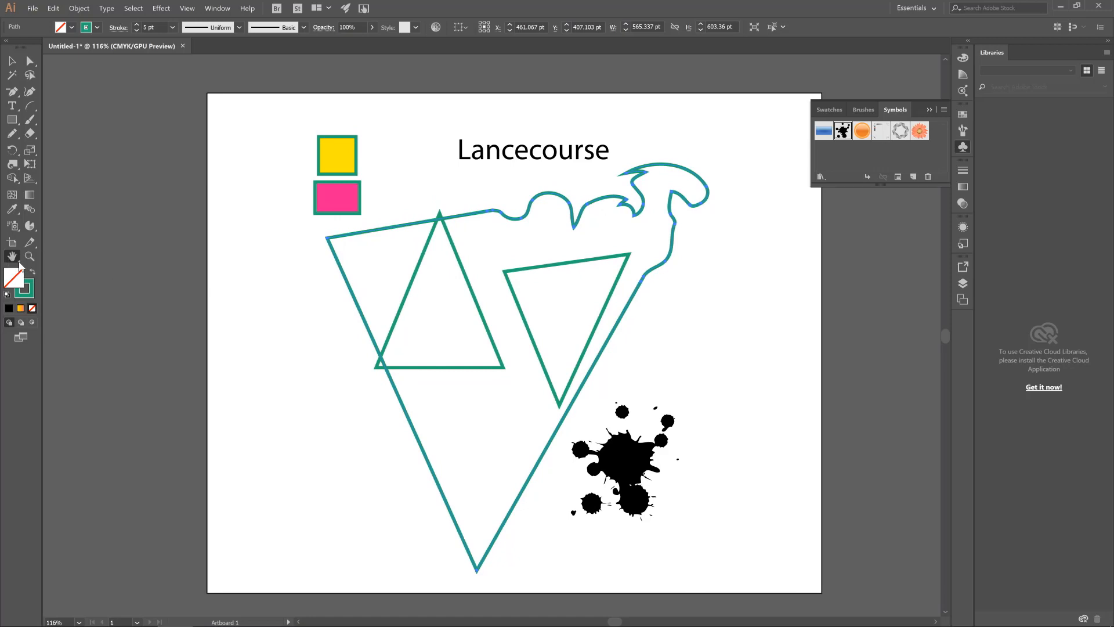
Zoom in on the triangles to 200% with the Zoom tool, and try the 25% and 150% zoom presets
click(30, 257)
click(403, 325)
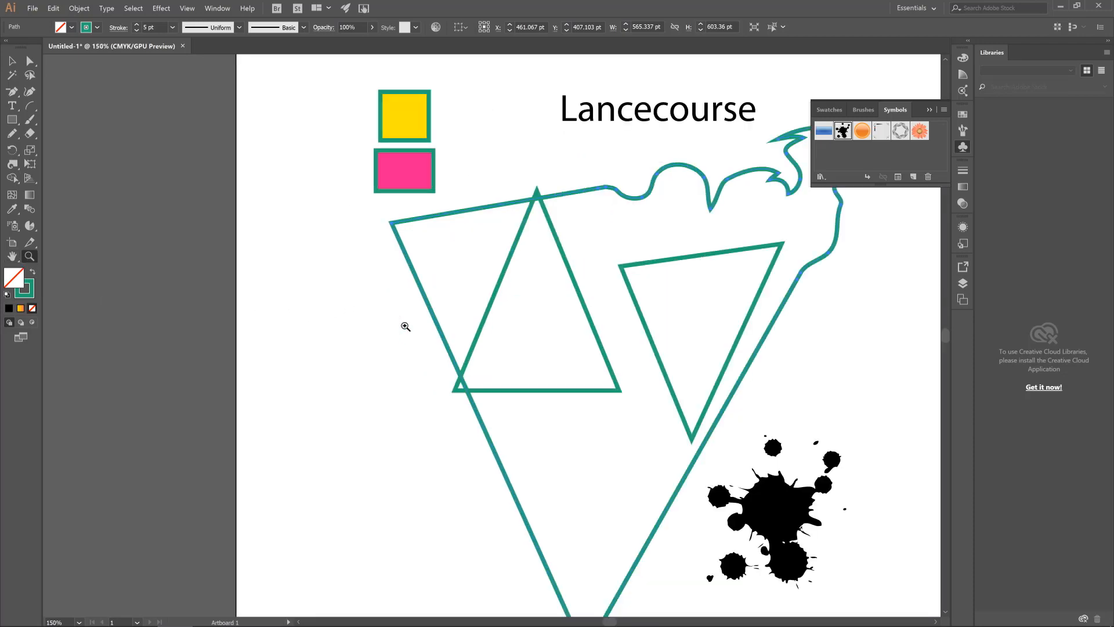
click(521, 323)
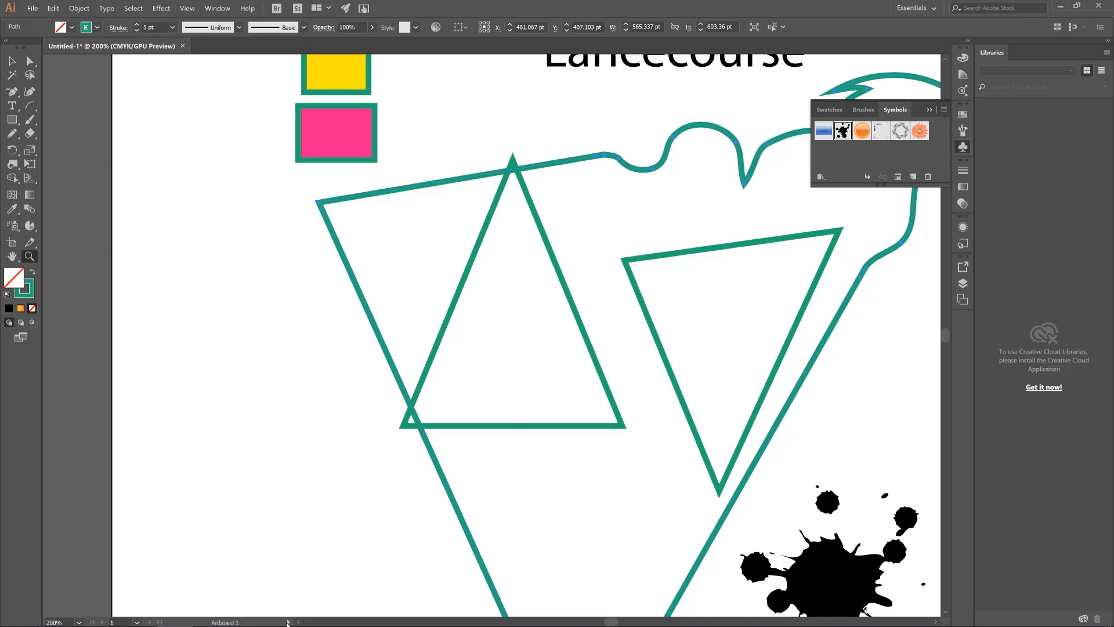
click(79, 622)
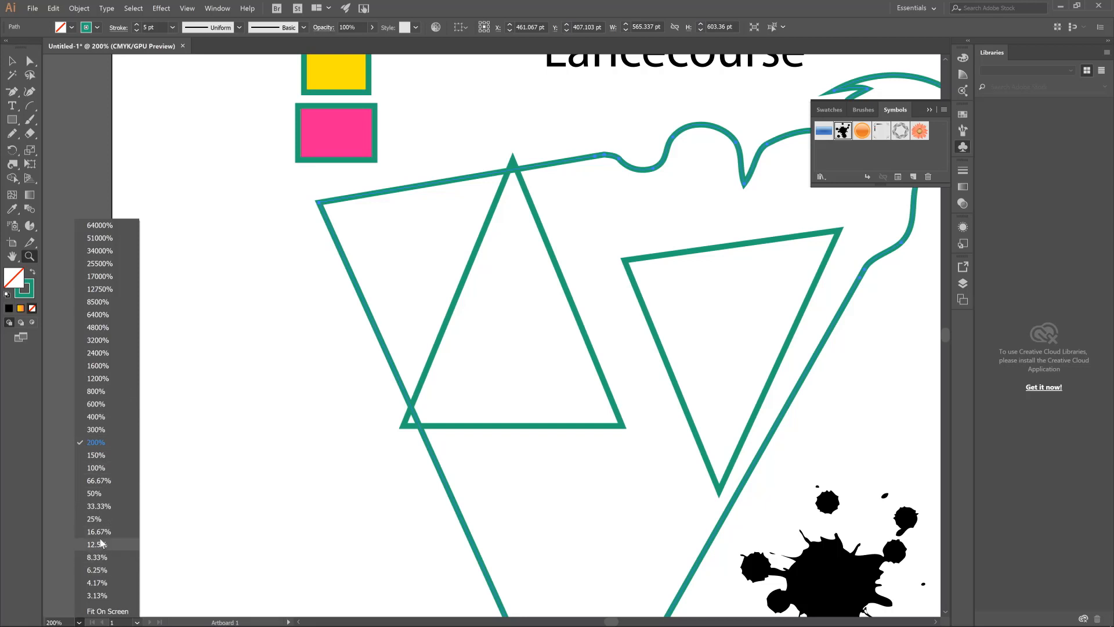
click(104, 519)
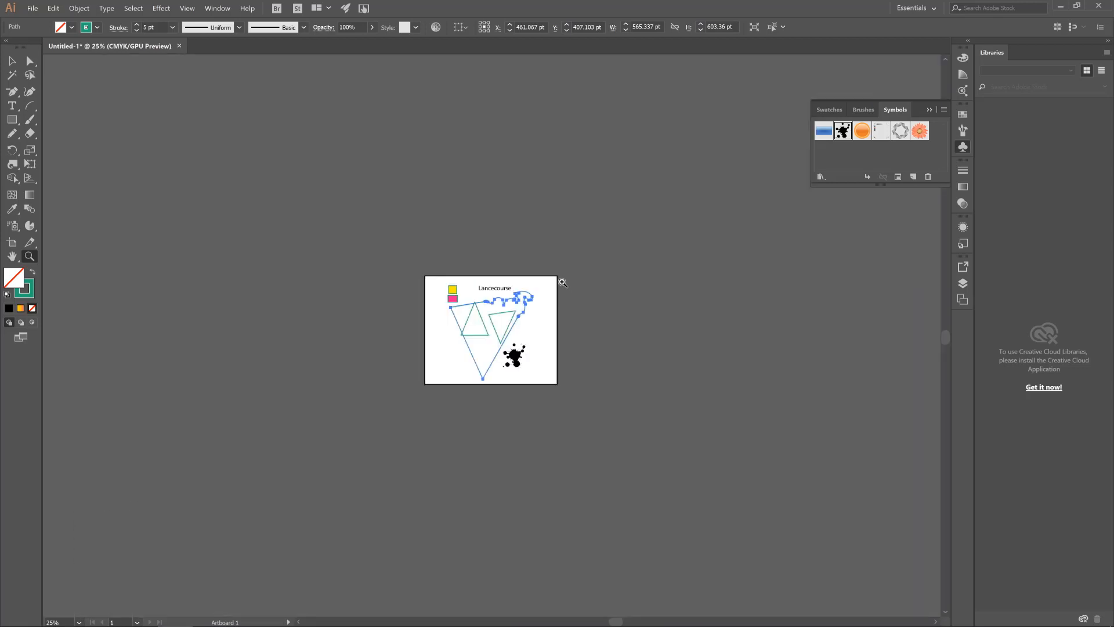
click(78, 622)
click(104, 457)
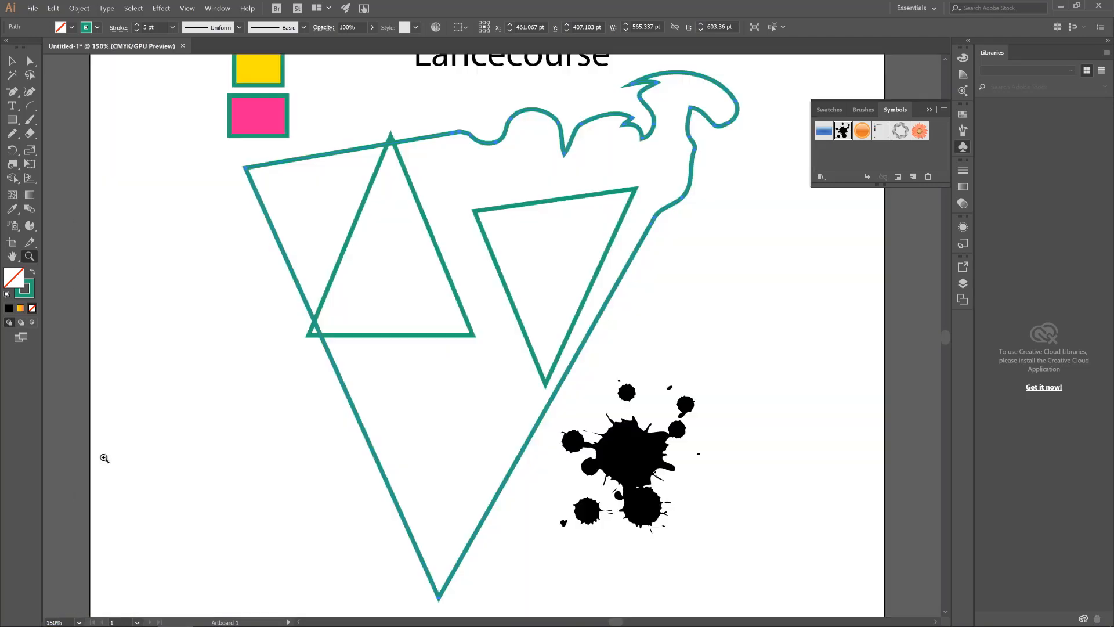
scroll(523, 294, up, 3)
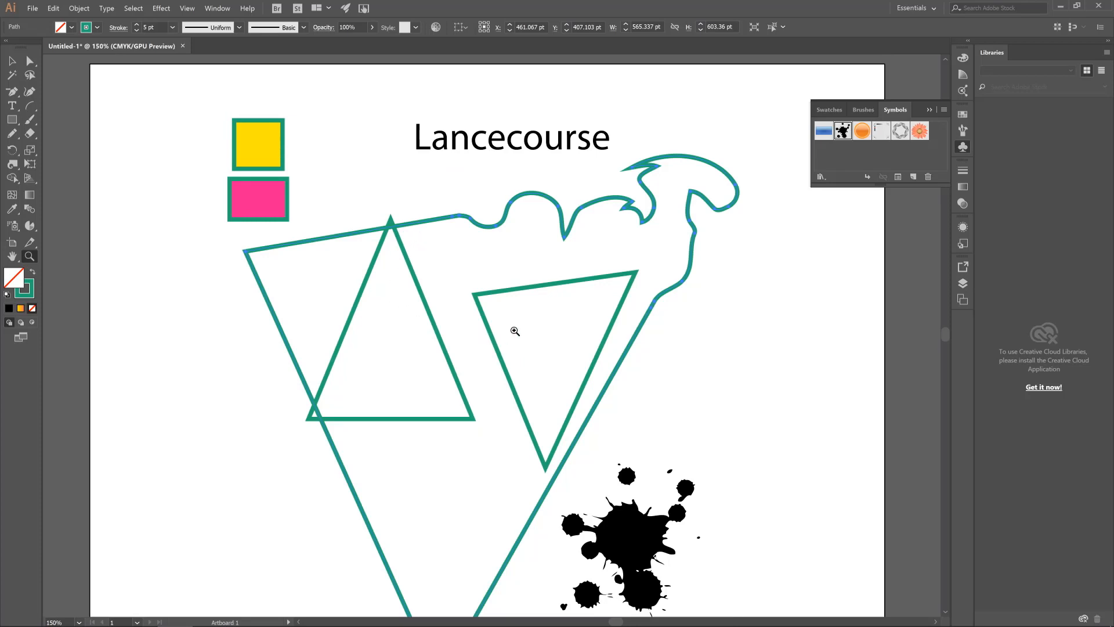
Collapse the Symbols panel and deselect the large green path
click(963, 147)
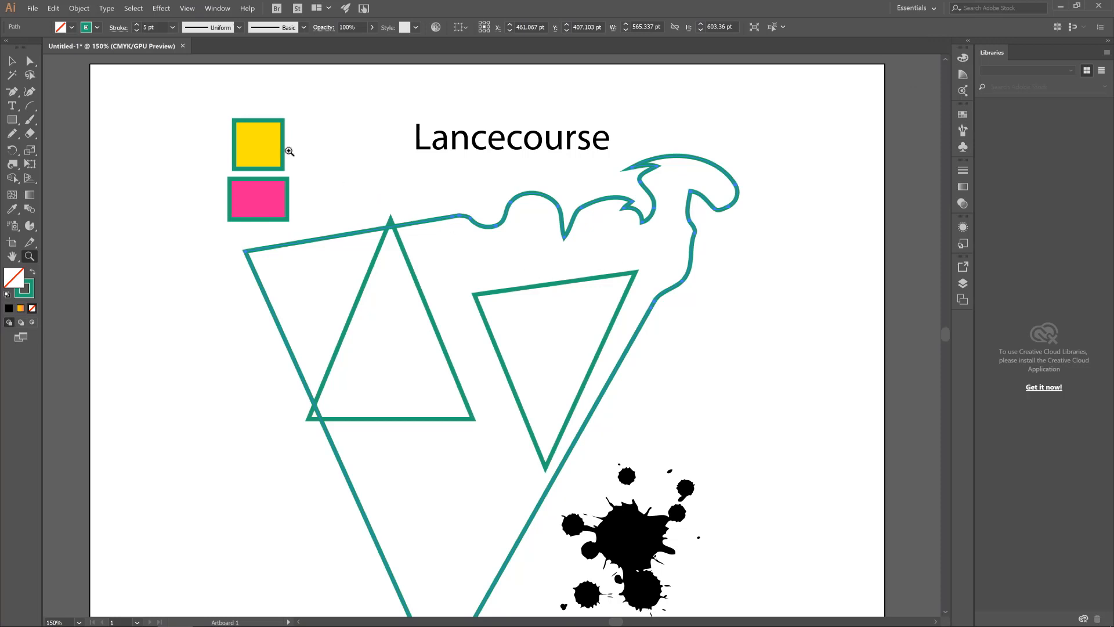
click(12, 61)
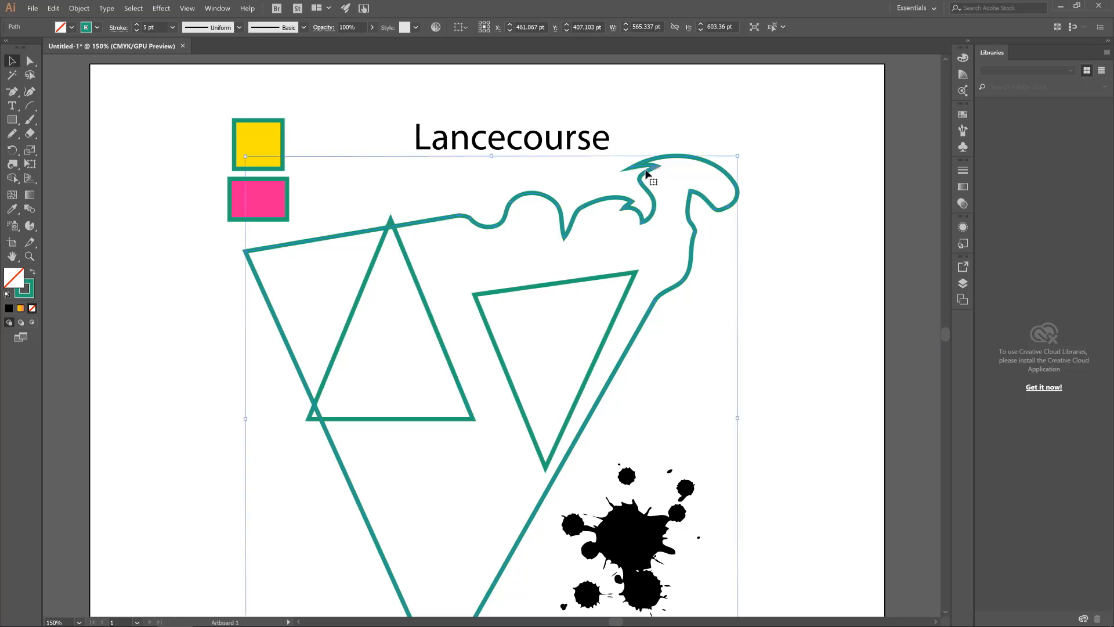
click(791, 215)
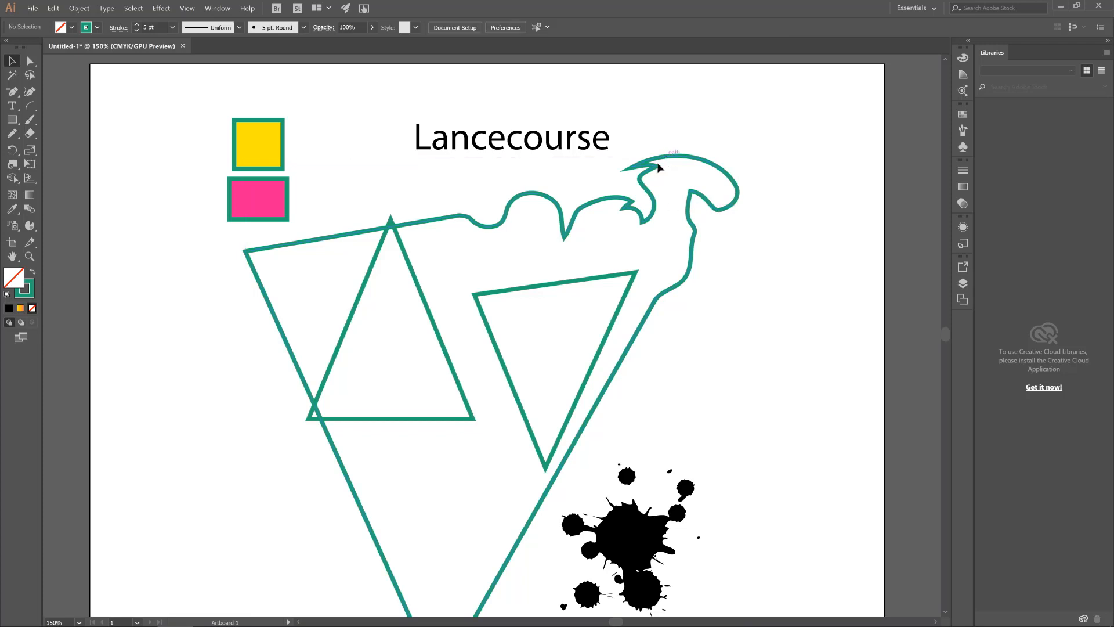
scroll(689, 183, down, 3)
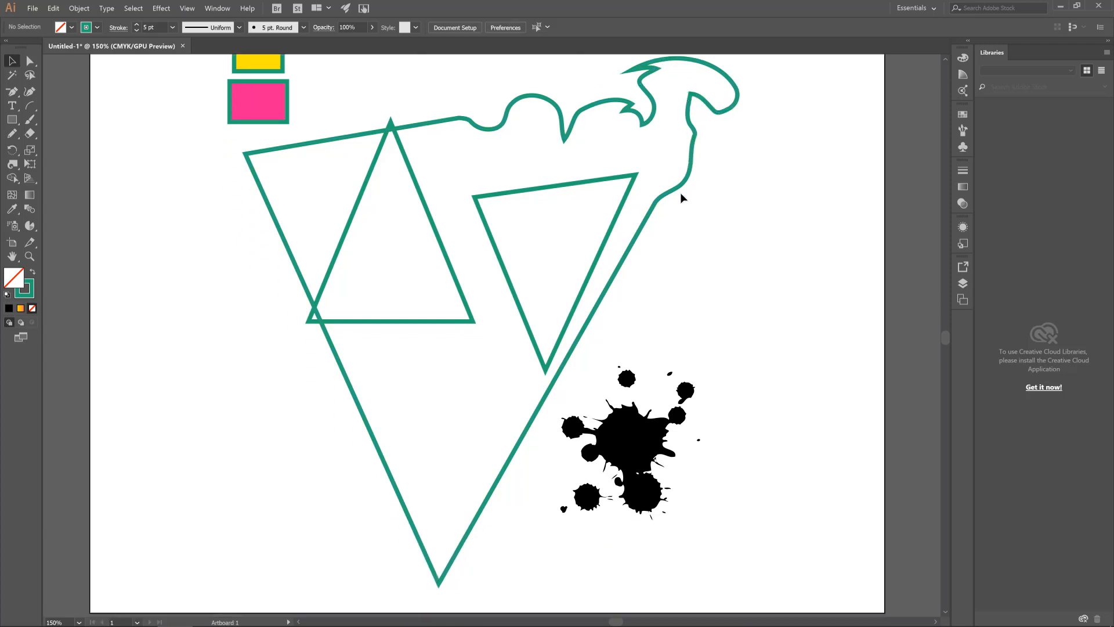
scroll(702, 227, up, 2)
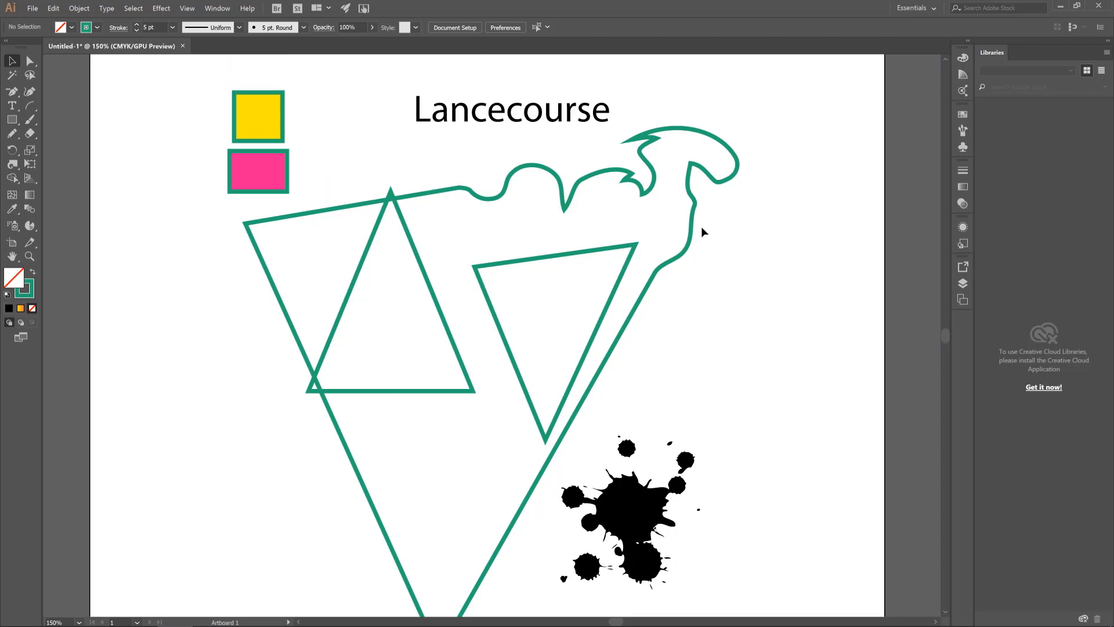